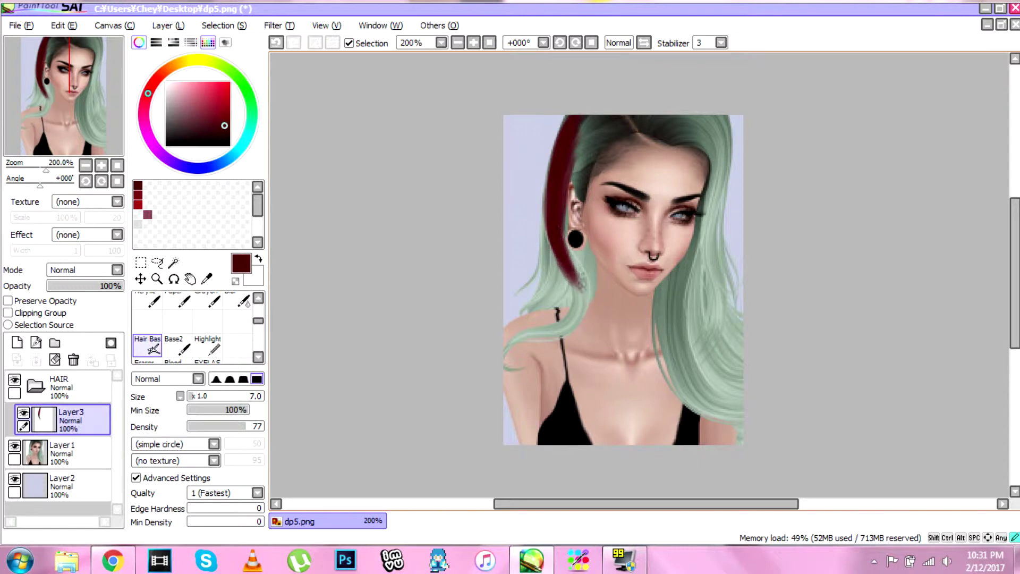
Paint dark red over the green hair on the portrait's left side, from the crown down to the shoulder lock.
{"action": "left_click_drag", "start_coordinate": [572, 258], "coordinate": [563, 330]}
{"action": "left_click_drag", "start_coordinate": [584, 293], "coordinate": [548, 333]}
{"action": "left_click_drag", "start_coordinate": [582, 303], "coordinate": [519, 341]}
{"action": "left_click_drag", "start_coordinate": [549, 223], "coordinate": [547, 292]}
{"action": "mouse_move", "coordinate": [555, 244]}
{"action": "left_mouse_down"}
{"action": "mouse_move", "coordinate": [543, 302]}
{"action": "mouse_move", "coordinate": [566, 301]}
{"action": "mouse_move", "coordinate": [520, 316]}
{"action": "left_mouse_up"}
{"action": "mouse_move", "coordinate": [606, 121]}
{"action": "left_mouse_down"}
{"action": "mouse_move", "coordinate": [580, 155]}
{"action": "mouse_move", "coordinate": [633, 127]}
{"action": "mouse_move", "coordinate": [563, 188]}
{"action": "mouse_move", "coordinate": [578, 151]}
{"action": "mouse_move", "coordinate": [572, 168]}
{"action": "mouse_move", "coordinate": [598, 148]}
{"action": "mouse_move", "coordinate": [591, 142]}
{"action": "mouse_move", "coordinate": [585, 187]}
{"action": "left_mouse_up"}
{"action": "mouse_move", "coordinate": [611, 143]}
{"action": "left_mouse_down"}
{"action": "mouse_move", "coordinate": [584, 175]}
{"action": "mouse_move", "coordinate": [603, 170]}
{"action": "mouse_move", "coordinate": [628, 134]}
{"action": "mouse_move", "coordinate": [582, 178]}
{"action": "mouse_move", "coordinate": [582, 159]}
{"action": "mouse_move", "coordinate": [623, 130]}
{"action": "mouse_move", "coordinate": [585, 113]}
{"action": "mouse_move", "coordinate": [550, 213]}
{"action": "mouse_move", "coordinate": [543, 258]}
{"action": "left_mouse_up"}
Cover the inner section of the portrait's right-side hair, beside the cheek and neck, with dark red strokes.
{"action": "left_click_drag", "start_coordinate": [690, 289], "coordinate": [696, 387]}
{"action": "left_click_drag", "start_coordinate": [677, 306], "coordinate": [691, 394]}
{"action": "left_click_drag", "start_coordinate": [666, 309], "coordinate": [680, 376]}
{"action": "mouse_move", "coordinate": [713, 166]}
{"action": "left_mouse_down"}
{"action": "mouse_move", "coordinate": [708, 222]}
{"action": "mouse_move", "coordinate": [710, 196]}
{"action": "mouse_move", "coordinate": [687, 287]}
{"action": "left_mouse_up"}
{"action": "left_click_drag", "start_coordinate": [697, 235], "coordinate": [667, 293]}
{"action": "left_click_drag", "start_coordinate": [689, 253], "coordinate": [663, 298]}
{"action": "left_click_drag", "start_coordinate": [680, 265], "coordinate": [656, 303]}
{"action": "left_click_drag", "start_coordinate": [658, 289], "coordinate": [672, 339]}
{"action": "mouse_move", "coordinate": [685, 281]}
{"action": "left_mouse_down"}
{"action": "mouse_move", "coordinate": [666, 317]}
{"action": "mouse_move", "coordinate": [683, 338]}
{"action": "mouse_move", "coordinate": [661, 374]}
{"action": "left_mouse_up"}
Extend the dark red down the lower right hair, over the chest to the canvas edge.
{"action": "left_click_drag", "start_coordinate": [669, 340], "coordinate": [714, 420]}
{"action": "left_click_drag", "start_coordinate": [696, 375], "coordinate": [738, 422]}
{"action": "mouse_move", "coordinate": [699, 356]}
{"action": "left_mouse_down"}
{"action": "mouse_move", "coordinate": [741, 417]}
{"action": "mouse_move", "coordinate": [740, 456]}
{"action": "left_mouse_up"}
Paint the upper right hair dark red from the crown down past the cheek, undoing the stray stroke near the hairline.
{"action": "mouse_move", "coordinate": [700, 133]}
{"action": "left_mouse_down"}
{"action": "mouse_move", "coordinate": [716, 198]}
{"action": "mouse_move", "coordinate": [701, 138]}
{"action": "left_mouse_up"}
{"action": "mouse_move", "coordinate": [676, 139]}
{"action": "left_mouse_down"}
{"action": "mouse_move", "coordinate": [708, 159]}
{"action": "mouse_move", "coordinate": [711, 139]}
{"action": "mouse_move", "coordinate": [710, 156]}
{"action": "mouse_move", "coordinate": [676, 144]}
{"action": "mouse_move", "coordinate": [703, 178]}
{"action": "left_mouse_up"}
{"action": "key", "text": "ctrl+z"}
{"action": "left_click_drag", "start_coordinate": [707, 127], "coordinate": [717, 207]}
{"action": "mouse_move", "coordinate": [691, 119]}
{"action": "left_mouse_down"}
{"action": "mouse_move", "coordinate": [721, 197]}
{"action": "mouse_move", "coordinate": [722, 154]}
{"action": "left_mouse_up"}
{"action": "mouse_move", "coordinate": [707, 111]}
{"action": "left_mouse_down"}
{"action": "mouse_move", "coordinate": [724, 186]}
{"action": "mouse_move", "coordinate": [701, 284]}
{"action": "left_mouse_up"}
{"action": "left_click_drag", "start_coordinate": [723, 175], "coordinate": [698, 335]}
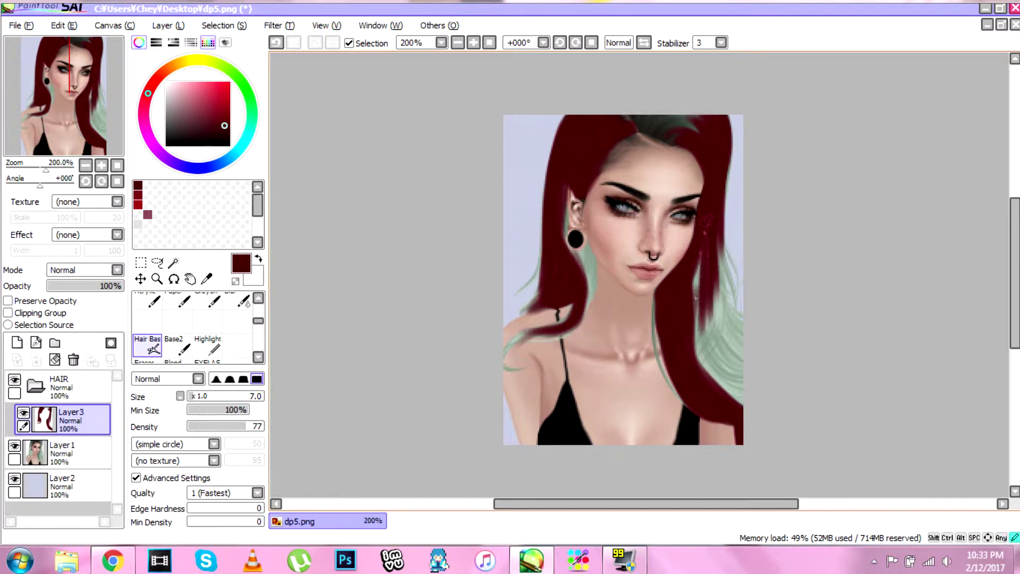
Cover the remaining green outer lengths on the portrait's right side with dark red strokes.
{"action": "left_click_drag", "start_coordinate": [699, 250], "coordinate": [715, 396]}
{"action": "left_click_drag", "start_coordinate": [728, 236], "coordinate": [747, 347]}
{"action": "left_click_drag", "start_coordinate": [711, 289], "coordinate": [745, 372]}
{"action": "left_click_drag", "start_coordinate": [704, 308], "coordinate": [745, 404]}
{"action": "left_click_drag", "start_coordinate": [706, 335], "coordinate": [744, 403]}
Fill the remaining gaps in the right-side lengths and cover the green patch at the crown with dark red.
{"action": "key", "text": "bracketright"}
{"action": "key", "text": "bracketright"}
{"action": "key", "text": "bracketright"}
{"action": "key", "text": "bracketright"}
{"action": "key", "text": "bracketright"}
{"action": "key", "text": "bracketright"}
{"action": "key", "text": "bracketright"}
{"action": "key", "text": "bracketright"}
{"action": "key", "text": "bracketright"}
{"action": "key", "text": "bracketright"}
{"action": "key", "text": "bracketright"}
{"action": "key", "text": "bracketright"}
{"action": "key", "text": "bracketright"}
{"action": "key", "text": "bracketright"}
{"action": "key", "text": "bracketright"}
{"action": "key", "text": "bracketright"}
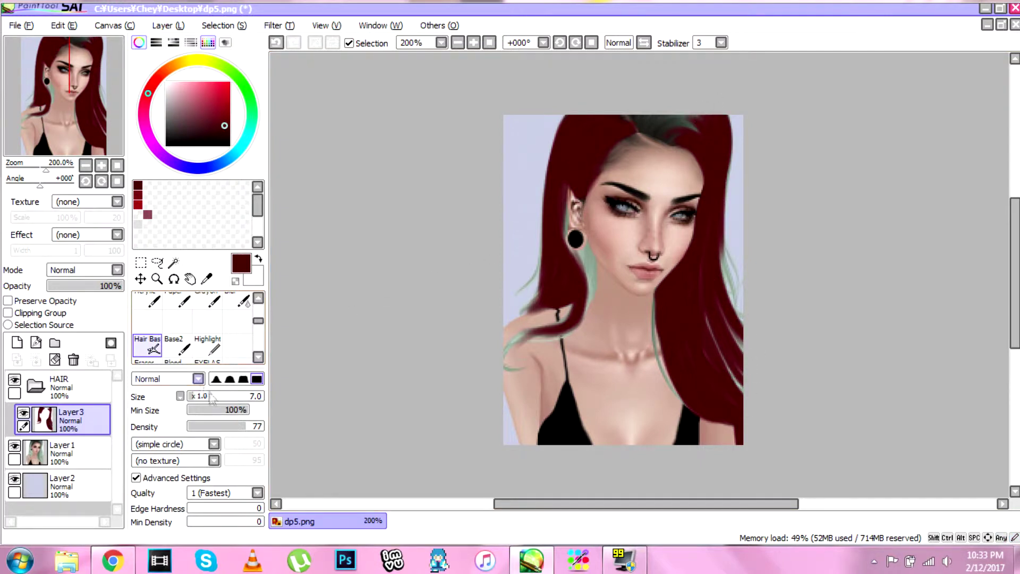
{"action": "mouse_move", "coordinate": [709, 318]}
{"action": "left_mouse_down"}
{"action": "mouse_move", "coordinate": [743, 392]}
{"action": "mouse_move", "coordinate": [745, 372]}
{"action": "left_mouse_up"}
{"action": "left_click_drag", "start_coordinate": [725, 316], "coordinate": [753, 378]}
{"action": "mouse_move", "coordinate": [706, 236]}
{"action": "left_mouse_down"}
{"action": "mouse_move", "coordinate": [712, 314]}
{"action": "mouse_move", "coordinate": [754, 374]}
{"action": "left_mouse_up"}
{"action": "left_click", "coordinate": [196, 397]}
{"action": "mouse_move", "coordinate": [623, 107]}
{"action": "left_mouse_down"}
{"action": "mouse_move", "coordinate": [695, 119]}
{"action": "mouse_move", "coordinate": [676, 138]}
{"action": "mouse_move", "coordinate": [636, 125]}
{"action": "mouse_move", "coordinate": [671, 139]}
{"action": "mouse_move", "coordinate": [637, 110]}
{"action": "left_mouse_up"}
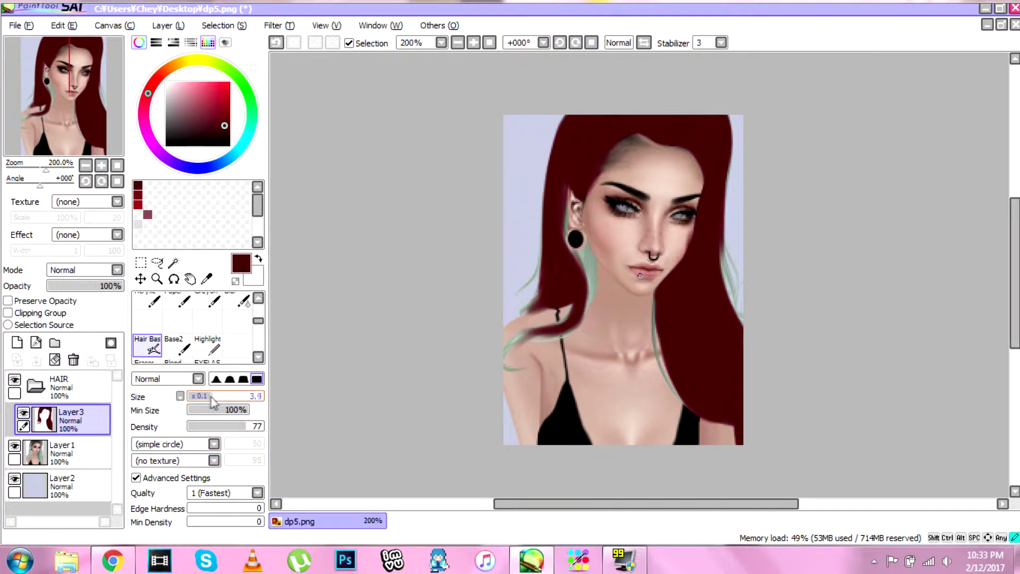
Paint fine dark red strands along the outer left edge of the hair above the shoulder with brush size 1.5.
{"action": "key", "text": "ctrl+space"}
{"action": "left_click", "coordinate": [543, 342]}
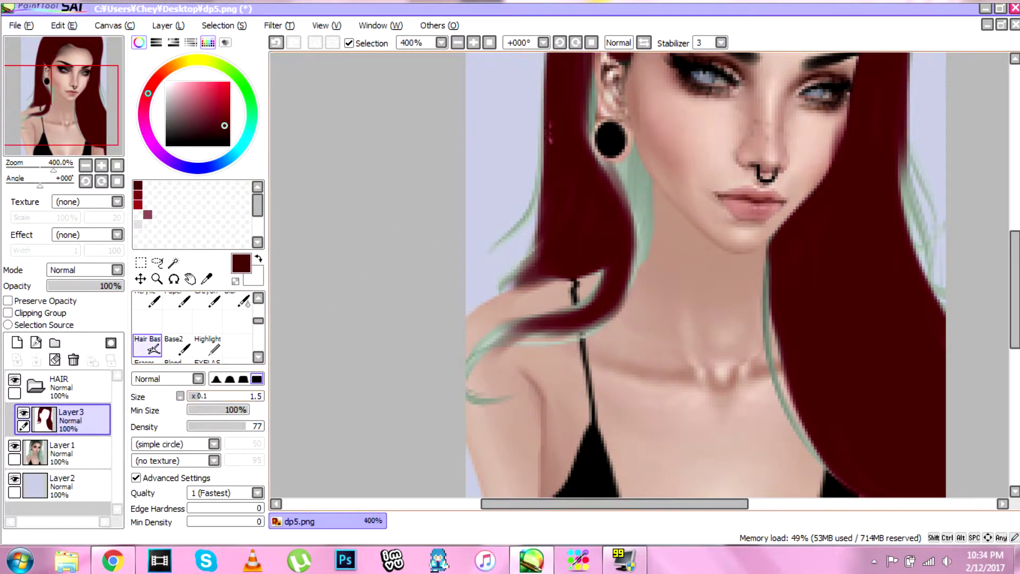
{"action": "left_click_drag", "start_coordinate": [541, 183], "coordinate": [487, 252]}
{"action": "left_click_drag", "start_coordinate": [539, 201], "coordinate": [505, 282]}
{"action": "left_click_drag", "start_coordinate": [539, 243], "coordinate": [491, 294]}
{"action": "left_click_drag", "start_coordinate": [555, 271], "coordinate": [496, 293]}
{"action": "left_click_drag", "start_coordinate": [539, 256], "coordinate": [512, 287]}
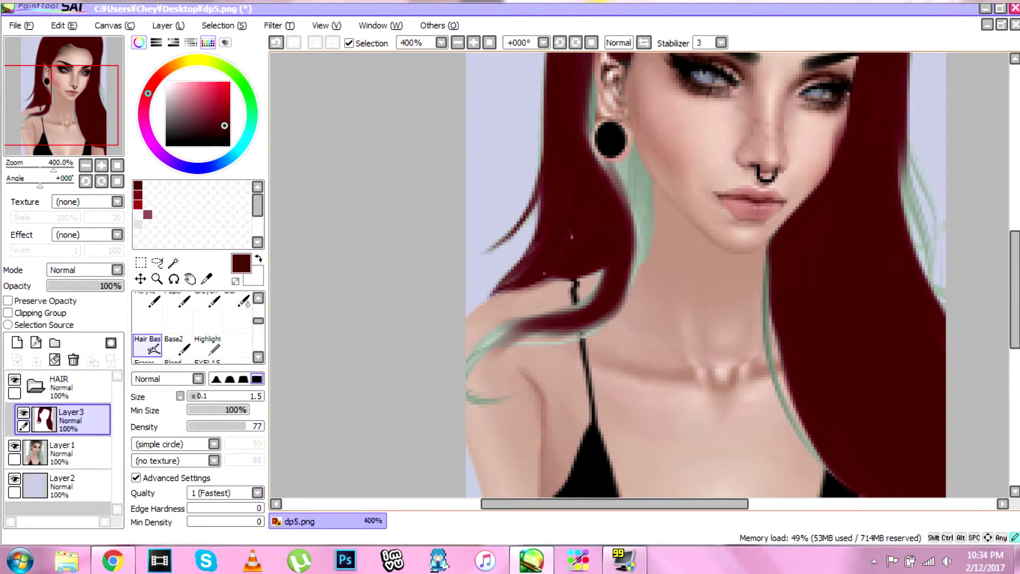
Cover the lock sweeping over the left shoulder with thin dark red strokes out to the canvas edge.
{"action": "mouse_move", "coordinate": [610, 251]}
{"action": "left_mouse_down"}
{"action": "mouse_move", "coordinate": [563, 316]}
{"action": "mouse_move", "coordinate": [483, 340]}
{"action": "left_mouse_up"}
{"action": "left_click_drag", "start_coordinate": [552, 310], "coordinate": [468, 406]}
{"action": "mouse_move", "coordinate": [637, 209]}
{"action": "left_mouse_down"}
{"action": "mouse_move", "coordinate": [611, 319]}
{"action": "mouse_move", "coordinate": [531, 344]}
{"action": "left_mouse_up"}
{"action": "left_click_drag", "start_coordinate": [611, 318], "coordinate": [513, 343]}
{"action": "mouse_move", "coordinate": [627, 297]}
{"action": "left_mouse_down"}
{"action": "mouse_move", "coordinate": [515, 336]}
{"action": "mouse_move", "coordinate": [475, 366]}
{"action": "left_mouse_up"}
{"action": "left_click_drag", "start_coordinate": [526, 329], "coordinate": [464, 376]}
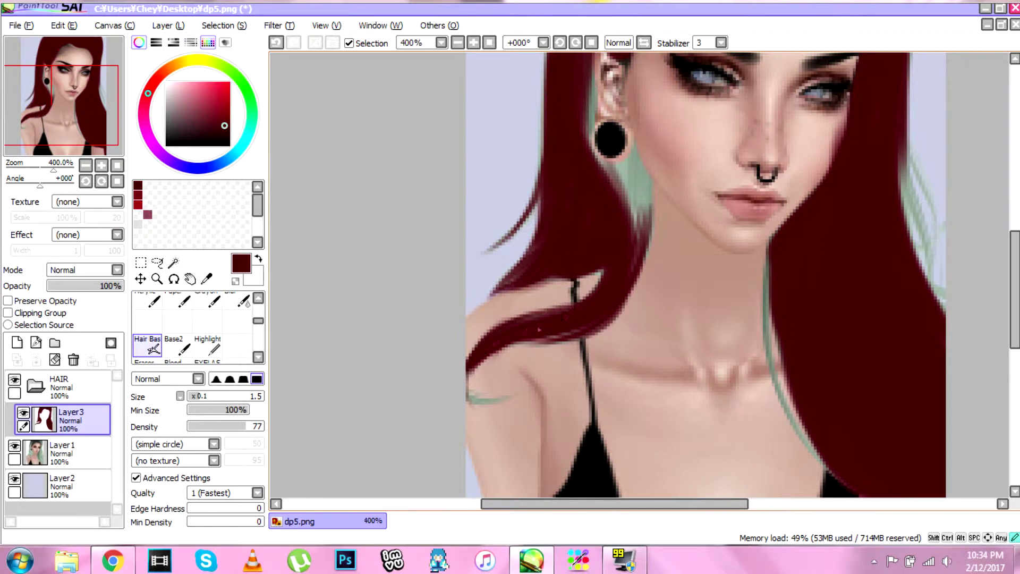
Paint the small stray strand on the left upper arm dark red, undo the unwanted strokes and refine the shoulder lock's lower edge.
{"action": "left_click_drag", "start_coordinate": [509, 394], "coordinate": [467, 397]}
{"action": "mouse_move", "coordinate": [527, 385]}
{"action": "left_mouse_down"}
{"action": "mouse_move", "coordinate": [466, 401]}
{"action": "mouse_move", "coordinate": [476, 398]}
{"action": "left_mouse_up"}
{"action": "mouse_move", "coordinate": [520, 365]}
{"action": "left_mouse_down"}
{"action": "mouse_move", "coordinate": [467, 403]}
{"action": "mouse_move", "coordinate": [523, 394]}
{"action": "left_mouse_up"}
{"action": "key", "text": "ctrl+z"}
{"action": "key", "text": "ctrl+z"}
{"action": "key", "text": "ctrl+z"}
{"action": "key", "text": "ctrl+z"}
{"action": "left_click_drag", "start_coordinate": [595, 332], "coordinate": [508, 348]}
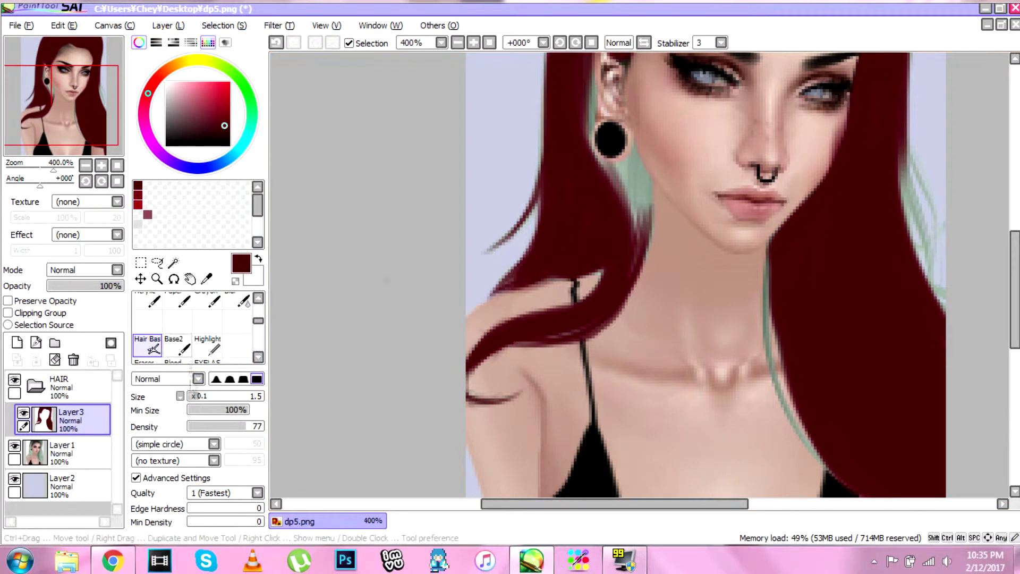
Set the brush size to 2.9 and fill the green hair around the ear and beside the neck with dark red.
{"action": "left_click", "coordinate": [209, 396]}
{"action": "left_click_drag", "start_coordinate": [616, 504], "coordinate": [637, 503]}
{"action": "left_click_drag", "start_coordinate": [1015, 281], "coordinate": [1014, 247]}
{"action": "mouse_move", "coordinate": [537, 165]}
{"action": "left_mouse_down"}
{"action": "mouse_move", "coordinate": [535, 244]}
{"action": "mouse_move", "coordinate": [550, 295]}
{"action": "left_mouse_up"}
{"action": "mouse_move", "coordinate": [539, 233]}
{"action": "left_mouse_down"}
{"action": "mouse_move", "coordinate": [538, 278]}
{"action": "mouse_move", "coordinate": [552, 296]}
{"action": "mouse_move", "coordinate": [574, 290]}
{"action": "mouse_move", "coordinate": [585, 371]}
{"action": "left_mouse_up"}
{"action": "left_click_drag", "start_coordinate": [584, 306], "coordinate": [582, 398]}
{"action": "left_click_drag", "start_coordinate": [582, 268], "coordinate": [593, 324]}
{"action": "mouse_move", "coordinate": [569, 290]}
{"action": "left_mouse_down"}
{"action": "mouse_move", "coordinate": [560, 334]}
{"action": "mouse_move", "coordinate": [580, 348]}
{"action": "left_mouse_up"}
{"action": "left_click_drag", "start_coordinate": [592, 311], "coordinate": [590, 407]}
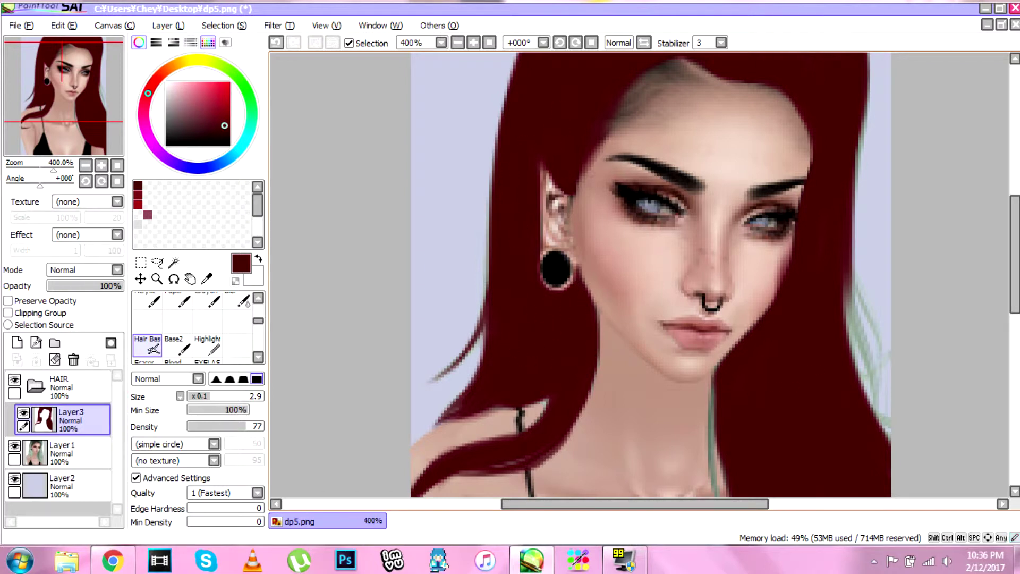
Extend the dark red over the hairline at the left temple and touch up the hair edge beside the right cheek.
{"action": "left_click_drag", "start_coordinate": [1013, 253], "coordinate": [1013, 236]}
{"action": "left_click_drag", "start_coordinate": [656, 139], "coordinate": [578, 225]}
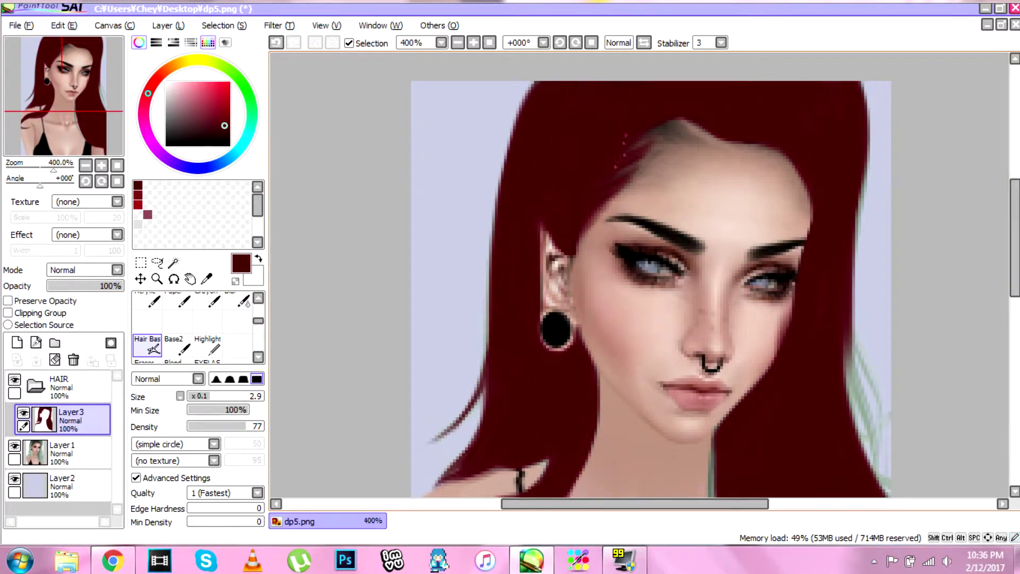
{"action": "left_click_drag", "start_coordinate": [585, 504], "coordinate": [661, 503]}
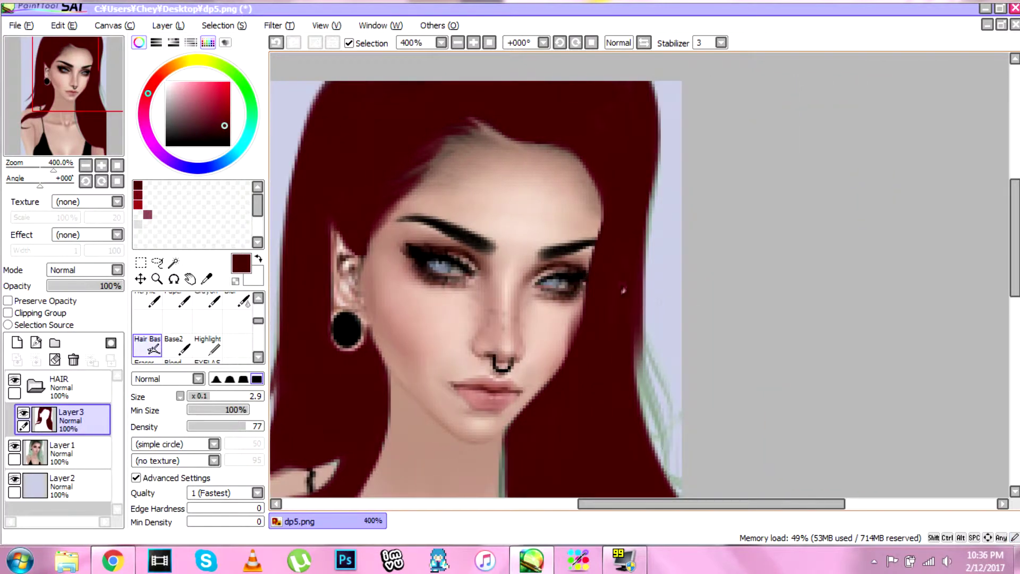
{"action": "left_click", "coordinate": [147, 361]}
{"action": "left_click", "coordinate": [180, 396]}
{"action": "left_click", "coordinate": [203, 412]}
{"action": "left_click", "coordinate": [228, 397]}
{"action": "mouse_move", "coordinate": [578, 302]}
{"action": "left_mouse_down"}
{"action": "mouse_move", "coordinate": [575, 341]}
{"action": "mouse_move", "coordinate": [554, 358]}
{"action": "left_mouse_up"}
{"action": "left_click", "coordinate": [149, 322]}
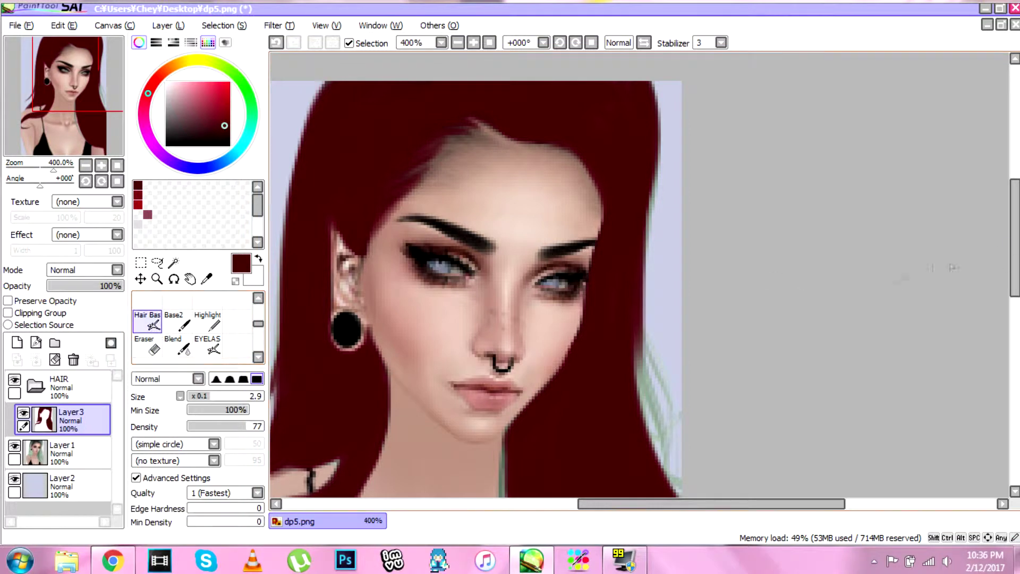
Set the Hair Base brush size to 1.7 and cover the green edge of the right-side hair along the neck and chest.
{"action": "scroll", "coordinate": [898, 283], "scroll_direction": "down", "scroll_amount": 5}
{"action": "left_click", "coordinate": [200, 396]}
{"action": "mouse_move", "coordinate": [504, 150]}
{"action": "left_mouse_down"}
{"action": "mouse_move", "coordinate": [501, 227]}
{"action": "mouse_move", "coordinate": [522, 321]}
{"action": "left_mouse_up"}
{"action": "mouse_move", "coordinate": [508, 287]}
{"action": "left_mouse_down"}
{"action": "mouse_move", "coordinate": [579, 385]}
{"action": "mouse_move", "coordinate": [626, 410]}
{"action": "left_mouse_up"}
{"action": "left_click_drag", "start_coordinate": [502, 159], "coordinate": [506, 272]}
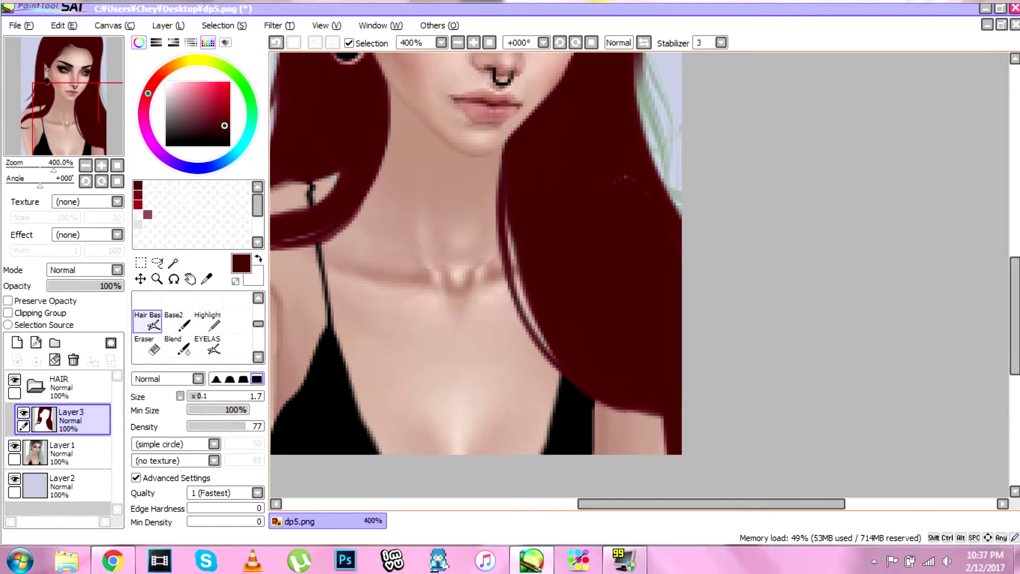
Trace the loose green strands on the outer right edge of the hair in dark red.
{"action": "scroll", "coordinate": [625, 177], "scroll_direction": "up", "scroll_amount": 4}
{"action": "left_click_drag", "start_coordinate": [632, 218], "coordinate": [654, 314]}
{"action": "left_click_drag", "start_coordinate": [635, 252], "coordinate": [667, 374]}
{"action": "left_click_drag", "start_coordinate": [640, 218], "coordinate": [666, 372]}
{"action": "left_click_drag", "start_coordinate": [640, 234], "coordinate": [660, 364]}
{"action": "left_click_drag", "start_coordinate": [641, 233], "coordinate": [678, 336]}
{"action": "key", "text": "ctrl+z"}
{"action": "left_click_drag", "start_coordinate": [643, 240], "coordinate": [668, 331]}
{"action": "left_click_drag", "start_coordinate": [644, 227], "coordinate": [677, 373]}
{"action": "left_click_drag", "start_coordinate": [668, 319], "coordinate": [681, 403]}
Select Layer1 and paint dark red along the forehead hairline with the Hair Base brush.
{"action": "left_click", "coordinate": [156, 279]}
{"action": "left_click", "coordinate": [531, 333], "text": "alt"}
{"action": "left_click", "coordinate": [526, 340], "text": "alt"}
{"action": "left_click_drag", "start_coordinate": [603, 504], "coordinate": [588, 507]}
{"action": "left_click_drag", "start_coordinate": [1016, 252], "coordinate": [1016, 263]}
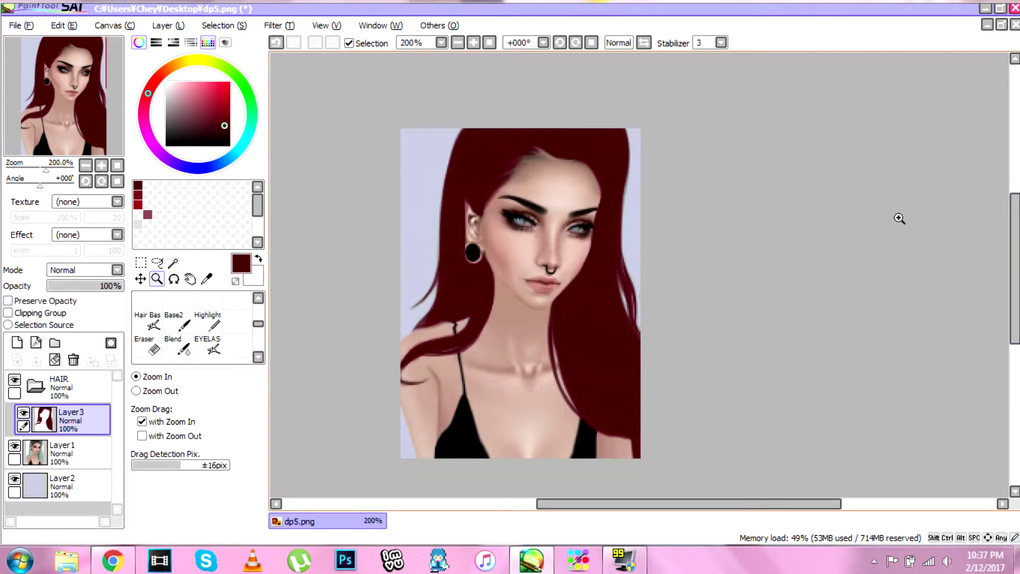
{"action": "left_click", "coordinate": [603, 198]}
{"action": "left_click", "coordinate": [72, 456]}
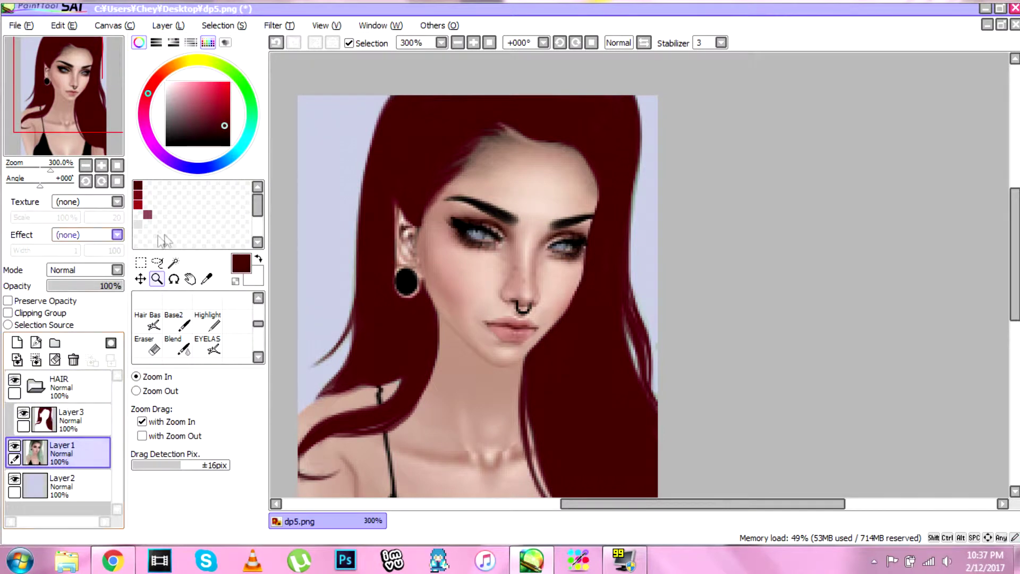
{"action": "left_click", "coordinate": [147, 321]}
{"action": "mouse_move", "coordinate": [495, 138]}
{"action": "left_mouse_down"}
{"action": "mouse_move", "coordinate": [445, 184]}
{"action": "mouse_move", "coordinate": [539, 146]}
{"action": "mouse_move", "coordinate": [576, 151]}
{"action": "mouse_move", "coordinate": [594, 197]}
{"action": "left_mouse_up"}
{"action": "left_click_drag", "start_coordinate": [576, 149], "coordinate": [598, 210]}
Soften the forehead hairline on Layer1 using the Blend brush at size 3.8.
{"action": "left_click", "coordinate": [177, 345]}
{"action": "left_click", "coordinate": [182, 399]}
{"action": "left_click", "coordinate": [197, 408]}
{"action": "left_click_drag", "start_coordinate": [232, 397], "coordinate": [216, 397]}
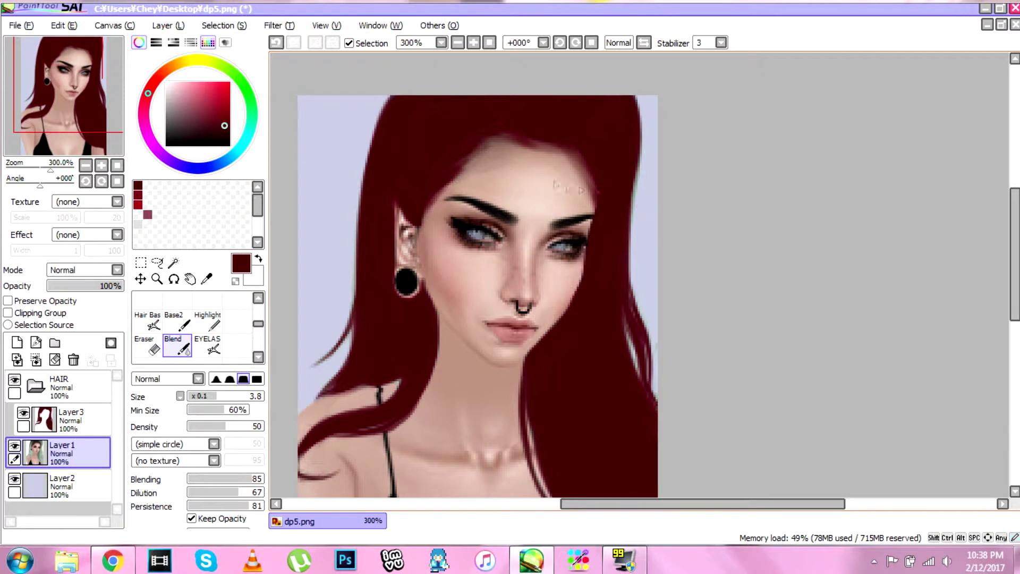
Add a new layer above Layer3 and paint medium red tones through the hair with the Base2 brush at size 6.2.
{"action": "left_click", "coordinate": [69, 420]}
{"action": "left_click", "coordinate": [17, 342]}
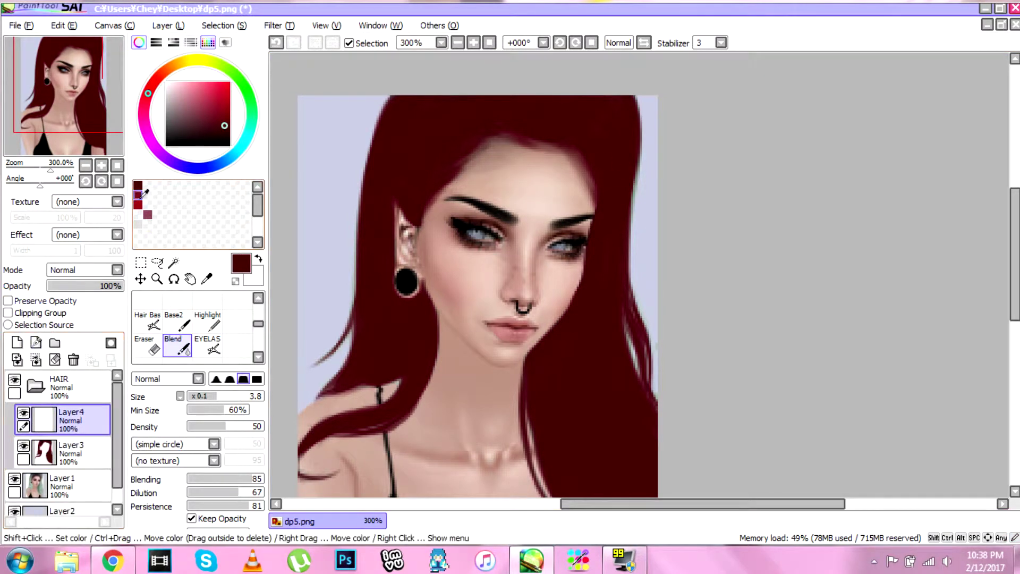
{"action": "left_click", "coordinate": [177, 322]}
{"action": "left_click", "coordinate": [462, 335], "text": "ctrl+alt"}
{"action": "left_click", "coordinate": [180, 396]}
{"action": "left_click", "coordinate": [207, 410]}
{"action": "left_click_drag", "start_coordinate": [231, 398], "coordinate": [238, 384]}
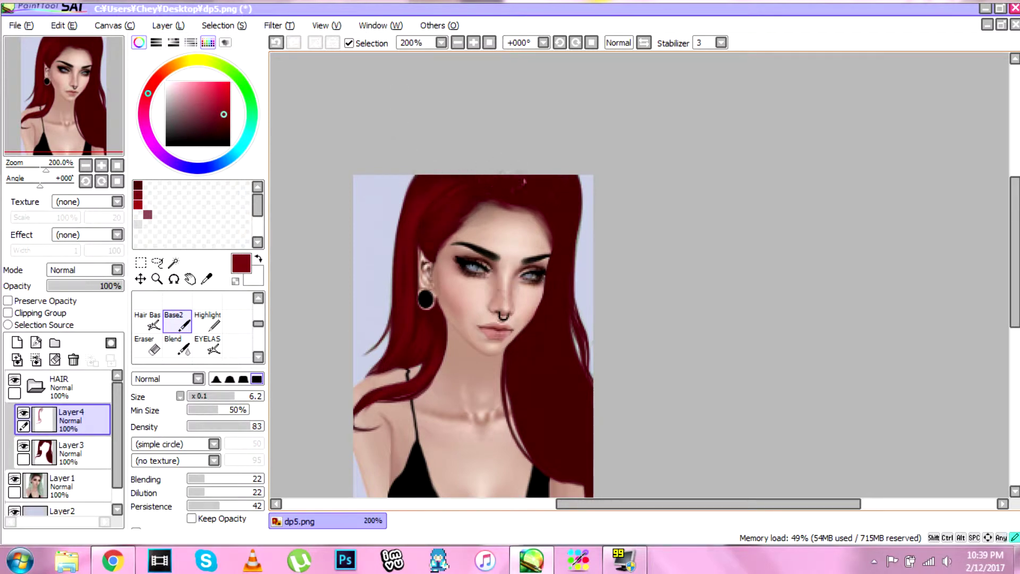
Continue the medium red strands through the right-side hair and add thin strands at the outer left edge with brush size 2.0.
{"action": "left_click", "coordinate": [576, 42]}
{"action": "left_click", "coordinate": [575, 42]}
{"action": "left_click", "coordinate": [576, 43]}
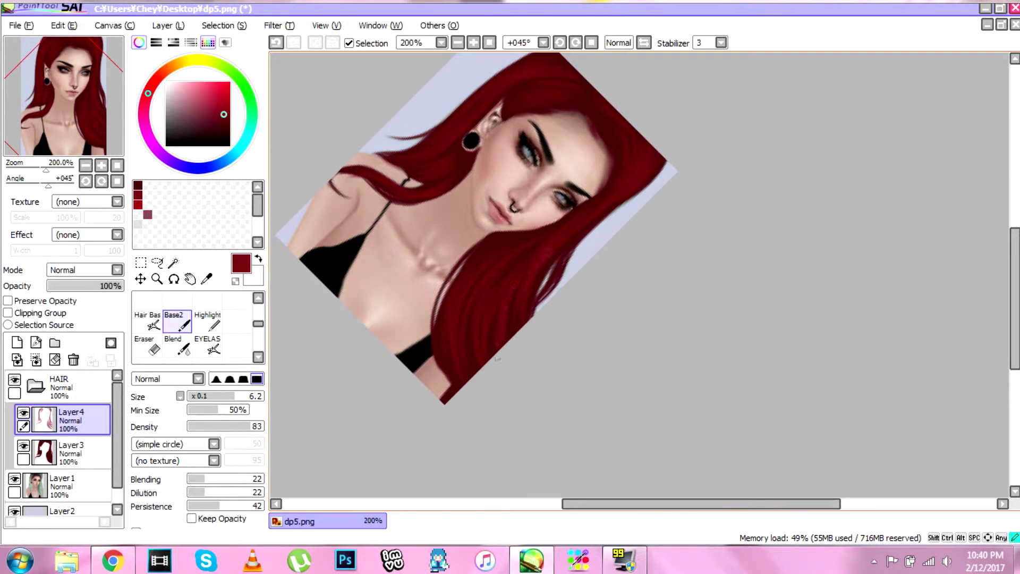
{"action": "left_click", "coordinate": [592, 43]}
{"action": "left_click_drag", "start_coordinate": [226, 397], "coordinate": [204, 398]}
{"action": "mouse_move", "coordinate": [367, 352]}
{"action": "left_mouse_down"}
{"action": "mouse_move", "coordinate": [396, 321]}
{"action": "mouse_move", "coordinate": [367, 377]}
{"action": "left_mouse_up"}
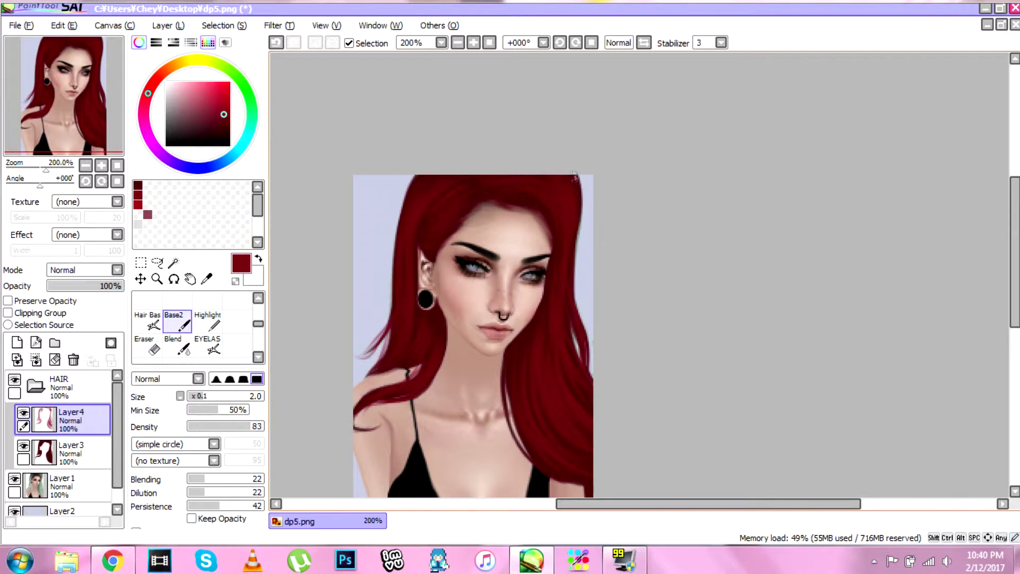
Add a new layer above Layer4 and paint brighter red strands through the hair with brush size 3.9.
{"action": "left_click", "coordinate": [17, 343]}
{"action": "left_click", "coordinate": [139, 205]}
{"action": "left_click_drag", "start_coordinate": [203, 397], "coordinate": [217, 396]}
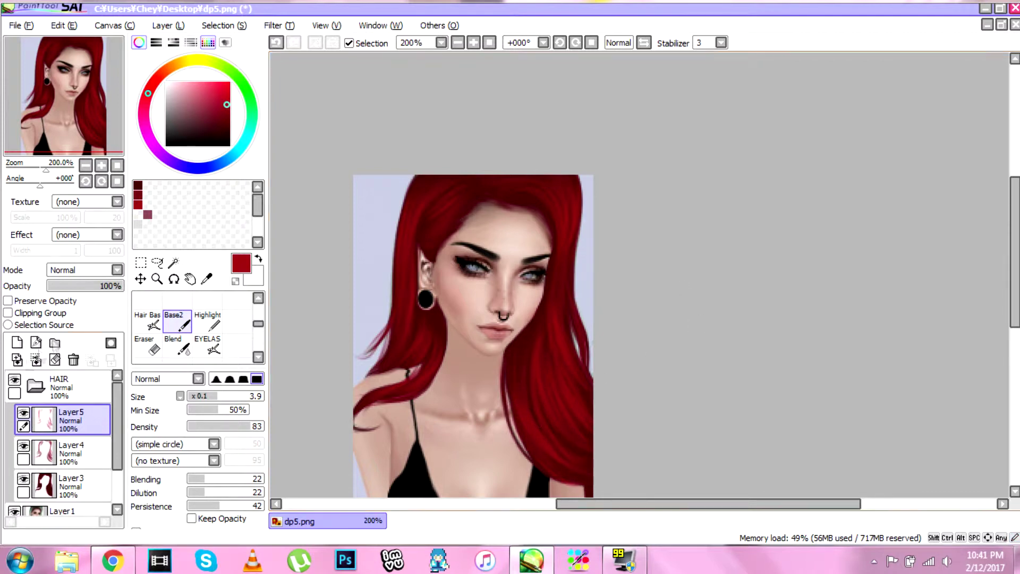
Add a layer above Layer5 and paint fine vivid red strands at brush size 2.0, redoing the stroke beside the neck.
{"action": "left_click", "coordinate": [17, 343]}
{"action": "left_click", "coordinate": [230, 89]}
{"action": "left_click_drag", "start_coordinate": [211, 396], "coordinate": [202, 396]}
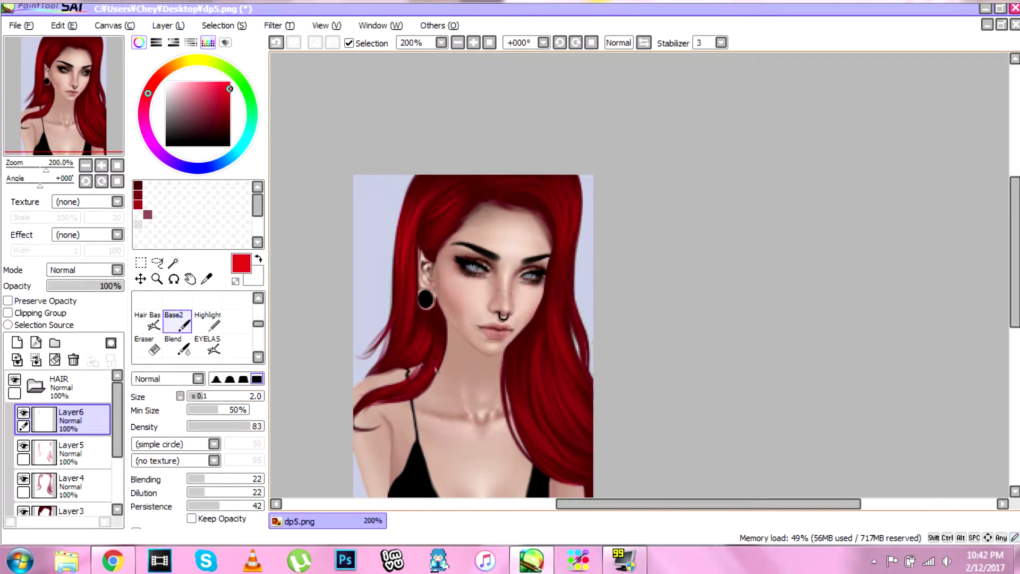
{"action": "key", "text": "ctrl+z"}
{"action": "left_click_drag", "start_coordinate": [442, 363], "coordinate": [429, 374]}
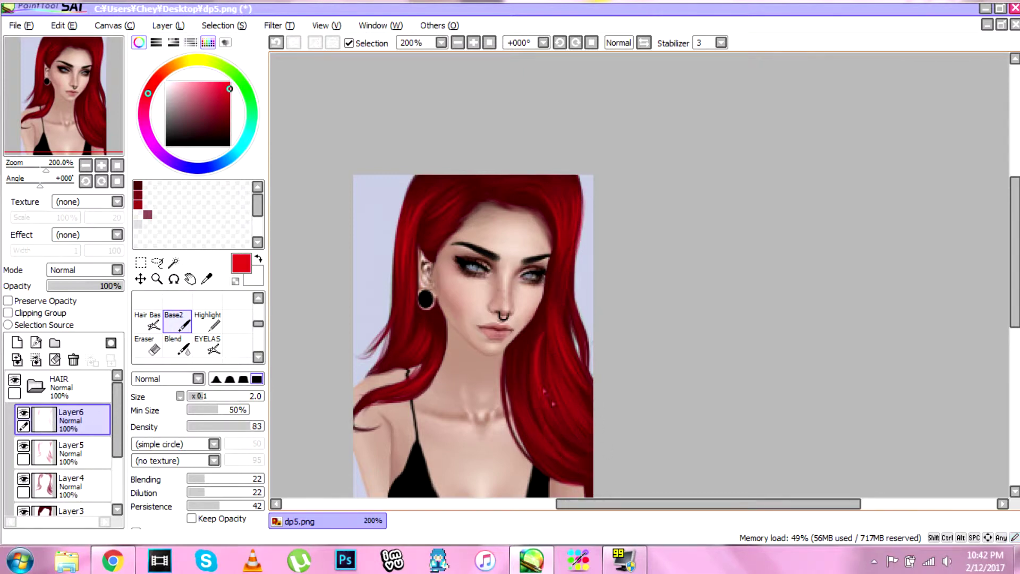
Add a layer above Layer6 and paint pure red highlights on the upper left hair with Hair Base at size 7.1.
{"action": "left_click", "coordinate": [17, 342]}
{"action": "left_click", "coordinate": [153, 84]}
{"action": "left_click", "coordinate": [229, 82]}
{"action": "left_click", "coordinate": [148, 321]}
{"action": "left_click", "coordinate": [241, 396]}
{"action": "left_click_drag", "start_coordinate": [412, 201], "coordinate": [404, 242]}
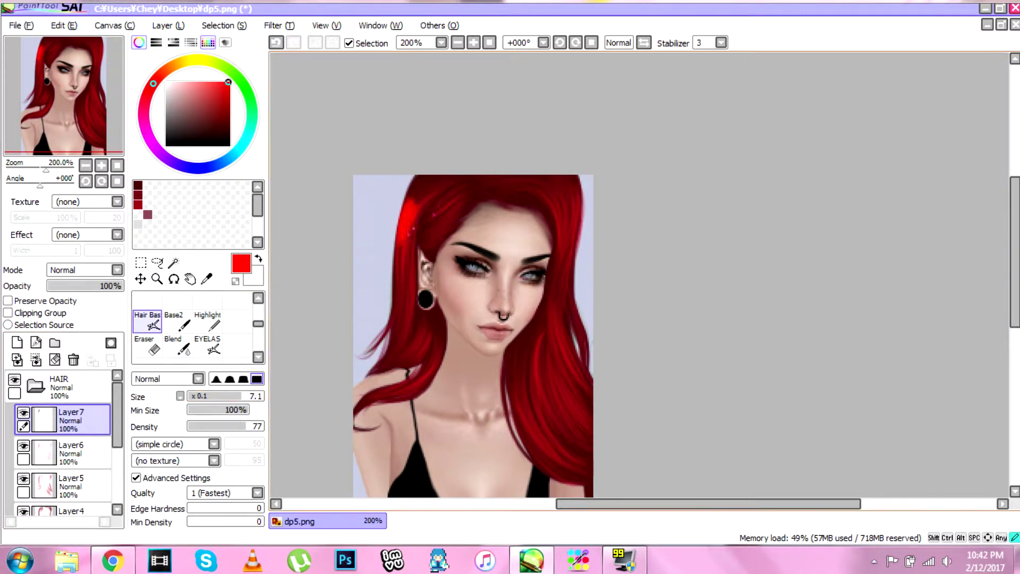
{"action": "left_click_drag", "start_coordinate": [449, 203], "coordinate": [427, 228]}
{"action": "left_click_drag", "start_coordinate": [449, 223], "coordinate": [433, 238]}
Paint pure red highlight patches on the upper right hair and the lower right lengths.
{"action": "left_click_drag", "start_coordinate": [560, 201], "coordinate": [563, 237]}
{"action": "left_click_drag", "start_coordinate": [574, 201], "coordinate": [571, 237]}
{"action": "left_click_drag", "start_coordinate": [522, 399], "coordinate": [547, 454]}
{"action": "mouse_move", "coordinate": [532, 385]}
{"action": "left_mouse_down"}
{"action": "mouse_move", "coordinate": [558, 443]}
{"action": "mouse_move", "coordinate": [568, 427]}
{"action": "left_mouse_up"}
{"action": "left_click_drag", "start_coordinate": [558, 363], "coordinate": [581, 417]}
{"action": "left_click_drag", "start_coordinate": [569, 364], "coordinate": [586, 397]}
Set the highlight layer to Luminosity mode at 31% opacity and smooth its patches using the Blend brush at size 7.2.
{"action": "left_click", "coordinate": [117, 270]}
{"action": "left_click", "coordinate": [80, 317]}
{"action": "left_click_drag", "start_coordinate": [114, 288], "coordinate": [71, 286]}
{"action": "left_click", "coordinate": [177, 346]}
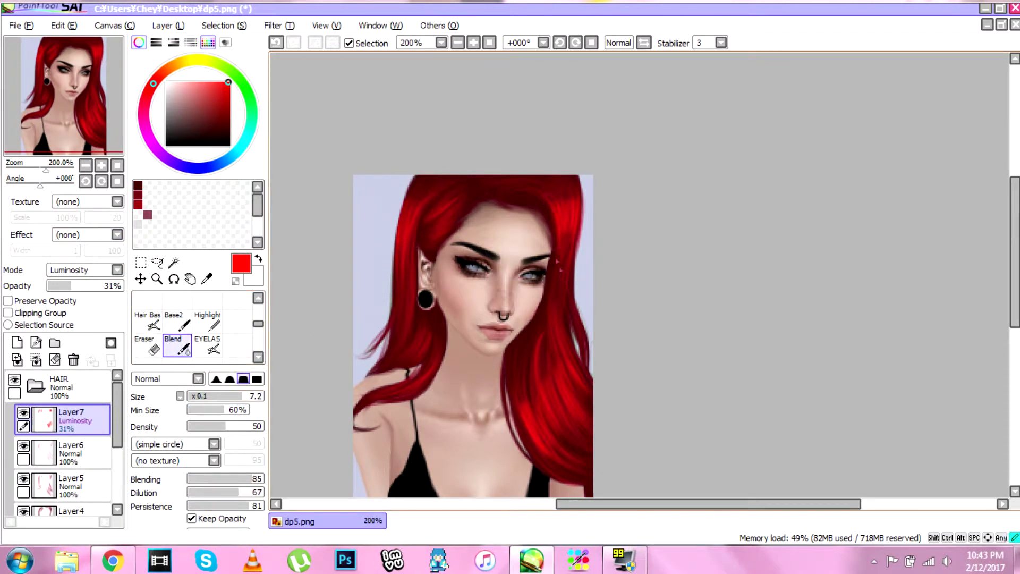
{"action": "left_click_drag", "start_coordinate": [545, 437], "coordinate": [527, 400]}
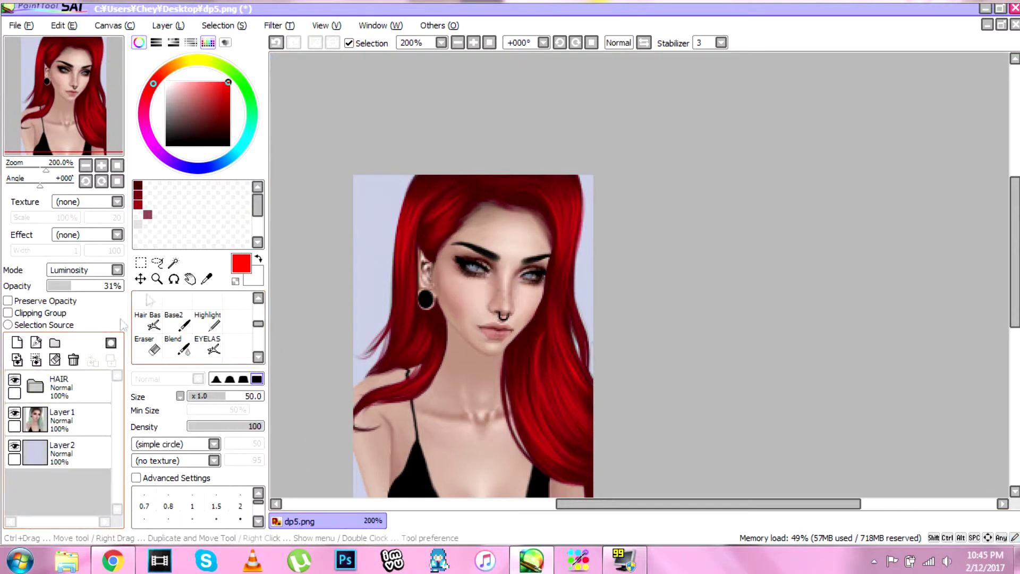
Create a layer folder named EYE above the HAIR folder and add a new layer inside it.
{"action": "left_click", "coordinate": [55, 343]}
{"action": "double_click", "coordinate": [65, 392]}
{"action": "type", "text": "EYE"}
{"action": "key", "text": "Return"}
{"action": "left_click", "coordinate": [18, 343]}
Paint the whites of both eyes pale pinkish white with the Highlight brush at size 0.7, preserve the layer's opacity and choose mid grey.
{"action": "left_click", "coordinate": [157, 279]}
{"action": "left_click", "coordinate": [505, 283]}
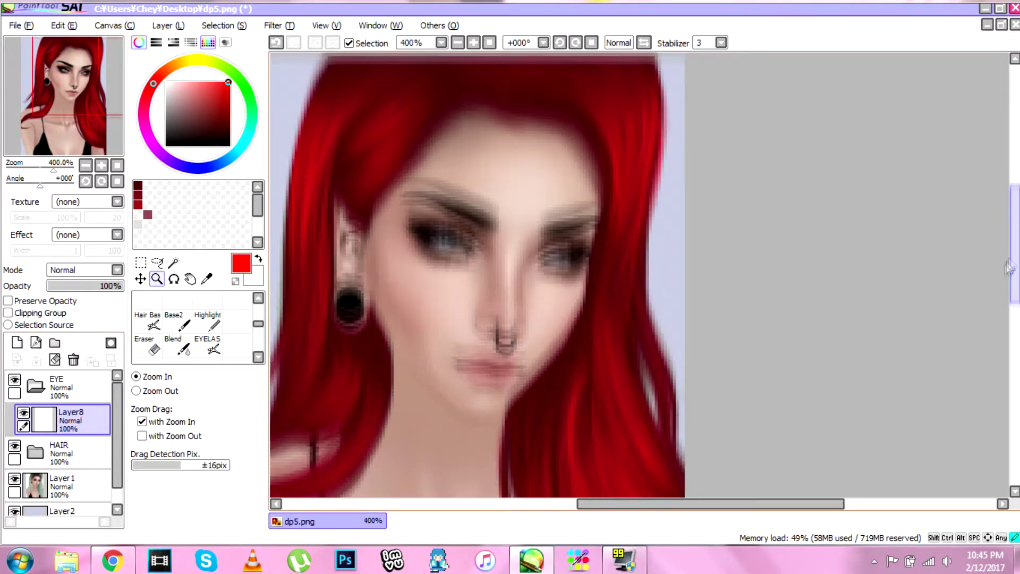
{"action": "left_click", "coordinate": [207, 321]}
{"action": "left_click", "coordinate": [193, 396]}
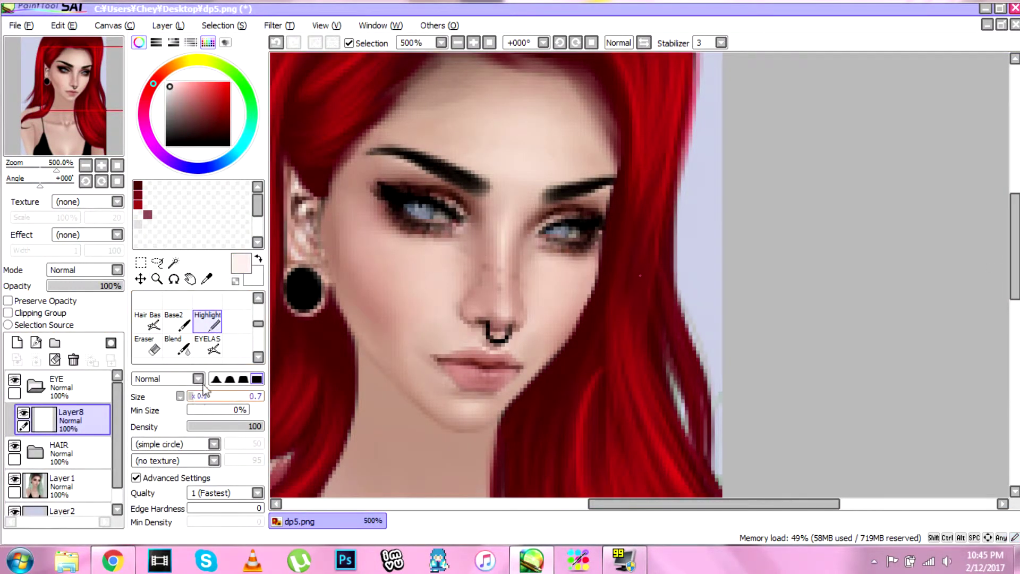
{"action": "left_click", "coordinate": [157, 279]}
{"action": "left_click", "coordinate": [436, 226]}
{"action": "left_click_drag", "start_coordinate": [436, 226], "coordinate": [561, 225]}
{"action": "left_click", "coordinate": [207, 322]}
{"action": "mouse_move", "coordinate": [701, 234]}
{"action": "left_mouse_down"}
{"action": "mouse_move", "coordinate": [735, 236]}
{"action": "mouse_move", "coordinate": [704, 234]}
{"action": "left_mouse_up"}
{"action": "mouse_move", "coordinate": [518, 200]}
{"action": "left_mouse_down"}
{"action": "mouse_move", "coordinate": [552, 202]}
{"action": "mouse_move", "coordinate": [582, 221]}
{"action": "mouse_move", "coordinate": [531, 218]}
{"action": "mouse_move", "coordinate": [565, 215]}
{"action": "left_mouse_up"}
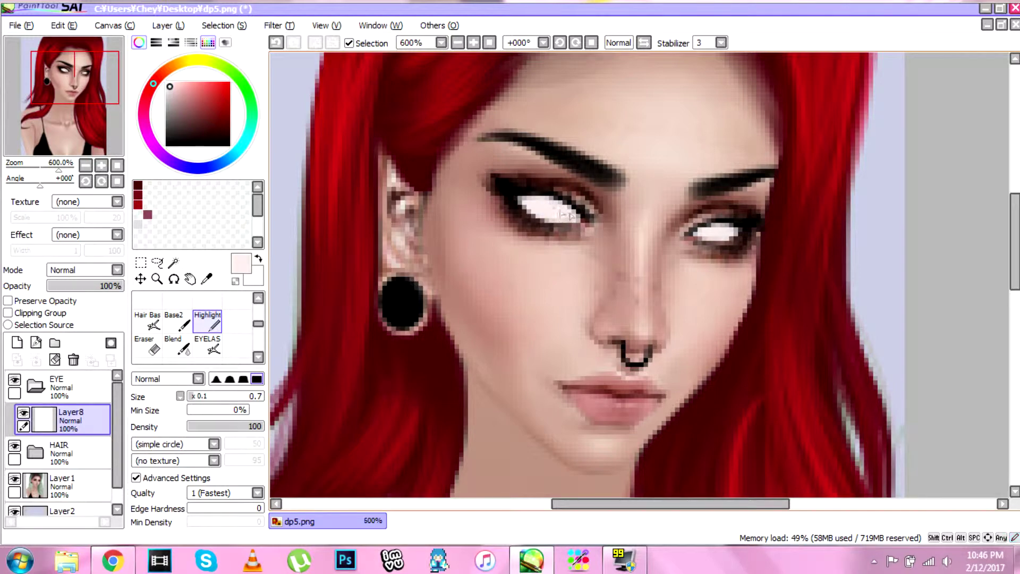
{"action": "left_click", "coordinate": [165, 115]}
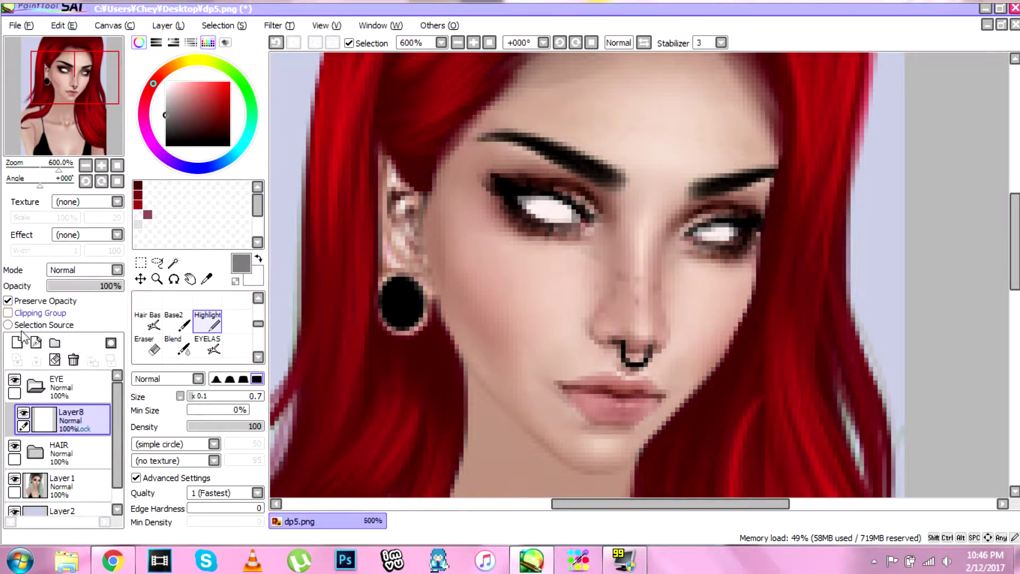
Add a clipped layer above Layer8 and paint dark blue-grey irises in both eyes.
{"action": "left_click", "coordinate": [17, 343]}
{"action": "left_click", "coordinate": [8, 313]}
{"action": "left_click", "coordinate": [196, 168]}
{"action": "left_click", "coordinate": [183, 127]}
{"action": "left_click", "coordinate": [24, 445]}
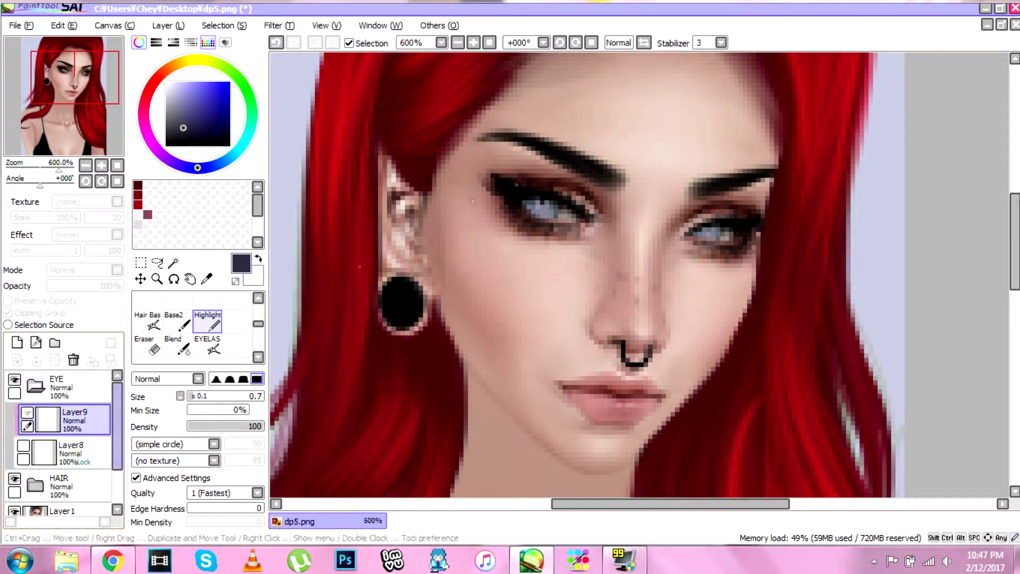
{"action": "left_click", "coordinate": [23, 446]}
{"action": "mouse_move", "coordinate": [525, 198]}
{"action": "left_mouse_down"}
{"action": "mouse_move", "coordinate": [533, 214]}
{"action": "mouse_move", "coordinate": [548, 208]}
{"action": "mouse_move", "coordinate": [525, 197]}
{"action": "mouse_move", "coordinate": [552, 212]}
{"action": "left_mouse_up"}
{"action": "left_click_drag", "start_coordinate": [702, 229], "coordinate": [712, 229]}
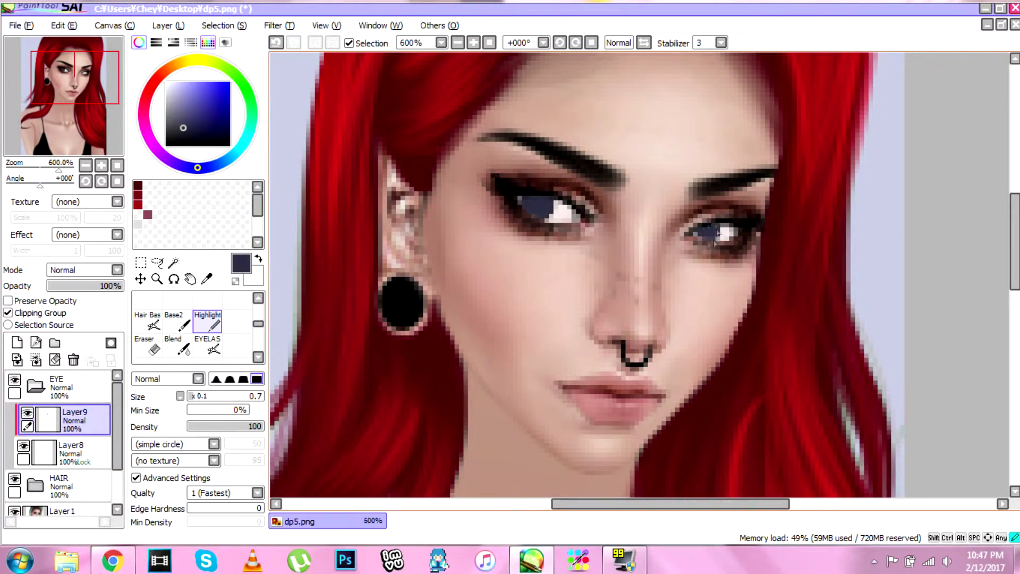
Preserve the iris layer's opacity and add pale blue tones, dark pupil detail and white catchlights to both eyes.
{"action": "left_click_drag", "start_coordinate": [184, 120], "coordinate": [172, 98]}
{"action": "left_click", "coordinate": [52, 301]}
{"action": "left_click_drag", "start_coordinate": [531, 200], "coordinate": [537, 208]}
{"action": "left_click_drag", "start_coordinate": [700, 230], "coordinate": [712, 228]}
{"action": "left_click", "coordinate": [546, 199], "text": "alt"}
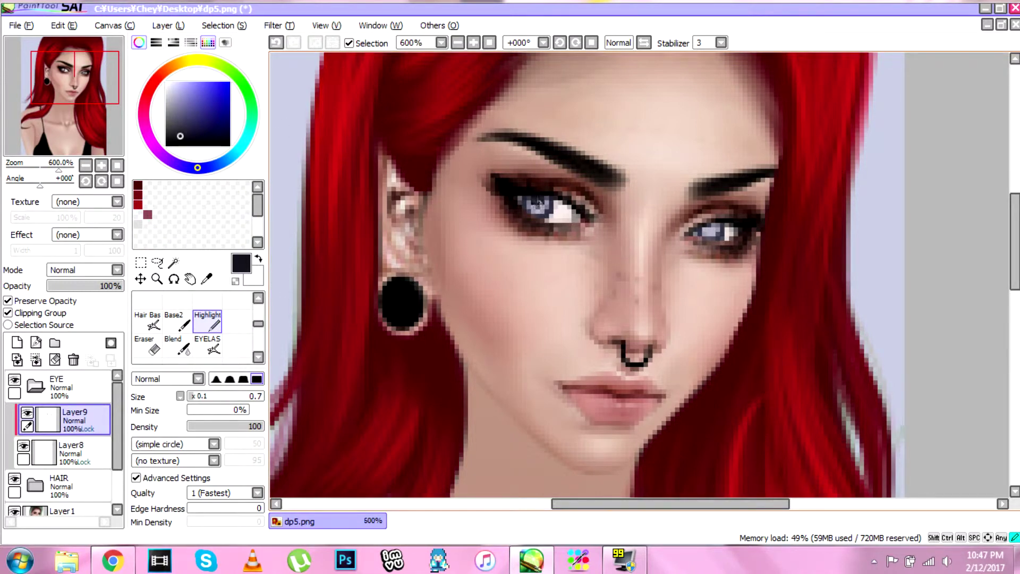
{"action": "left_click_drag", "start_coordinate": [697, 226], "coordinate": [710, 229]}
{"action": "left_click", "coordinate": [273, 153], "text": "alt"}
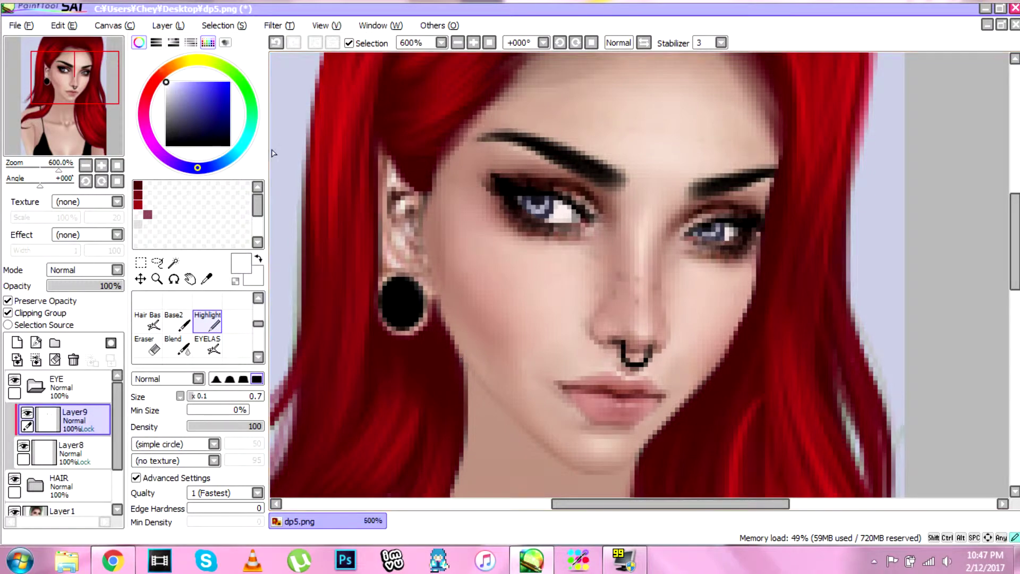
{"action": "left_click", "coordinate": [547, 205]}
Add a layer above Layer9 and line the upper and lower lids of both eyes in black with the Highlight brush at size 0.7.
{"action": "left_click", "coordinate": [157, 279]}
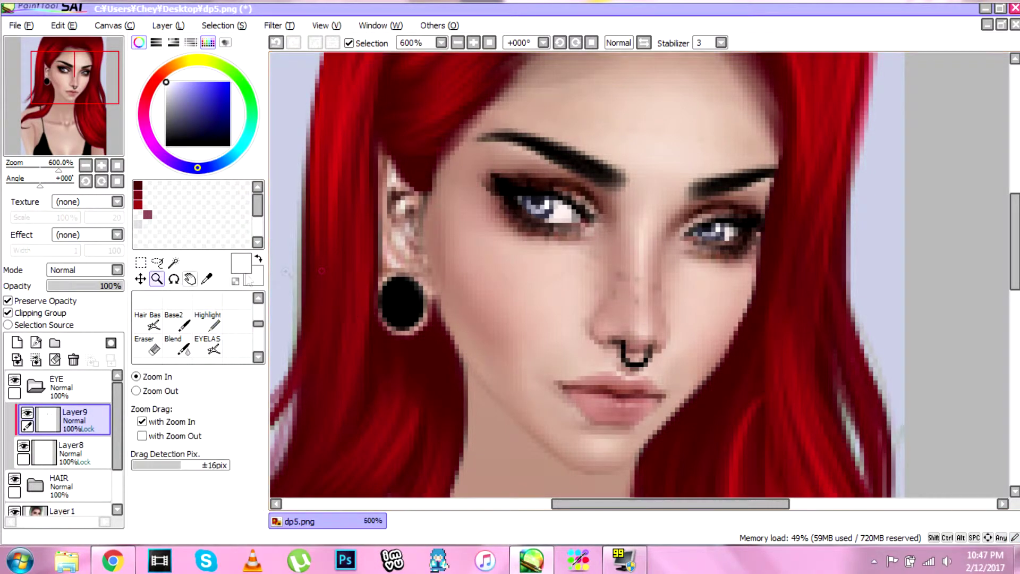
{"action": "right_click", "coordinate": [549, 324]}
{"action": "right_click", "coordinate": [550, 324]}
{"action": "right_click", "coordinate": [549, 324]}
{"action": "right_click", "coordinate": [533, 364]}
{"action": "scroll", "coordinate": [540, 343], "scroll_direction": "up", "scroll_amount": 4}
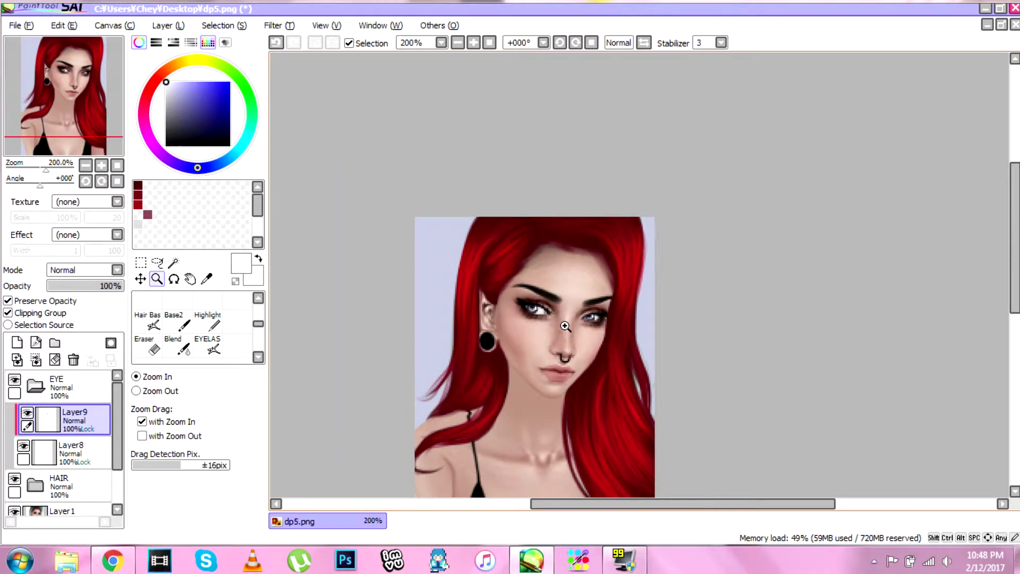
{"action": "left_click", "coordinate": [17, 359]}
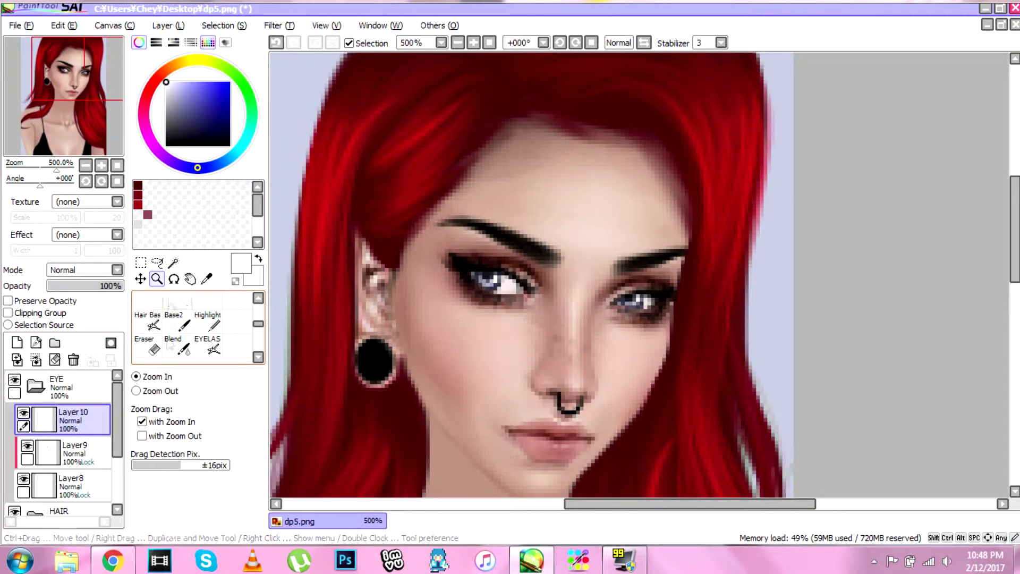
{"action": "left_click", "coordinate": [208, 322]}
{"action": "left_click", "coordinate": [458, 343], "text": "alt"}
{"action": "left_click", "coordinate": [175, 84]}
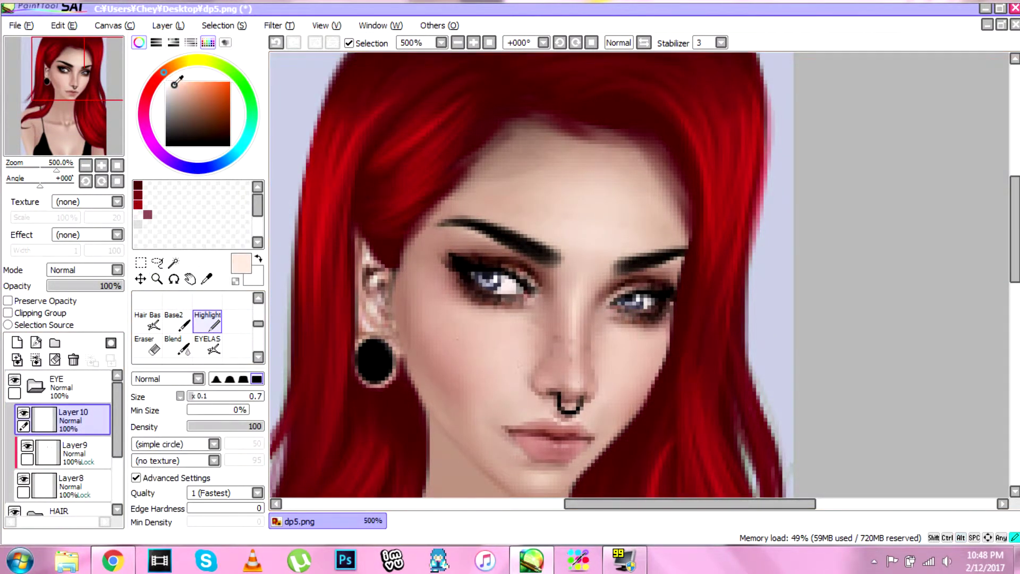
{"action": "left_click_drag", "start_coordinate": [173, 132], "coordinate": [140, 181]}
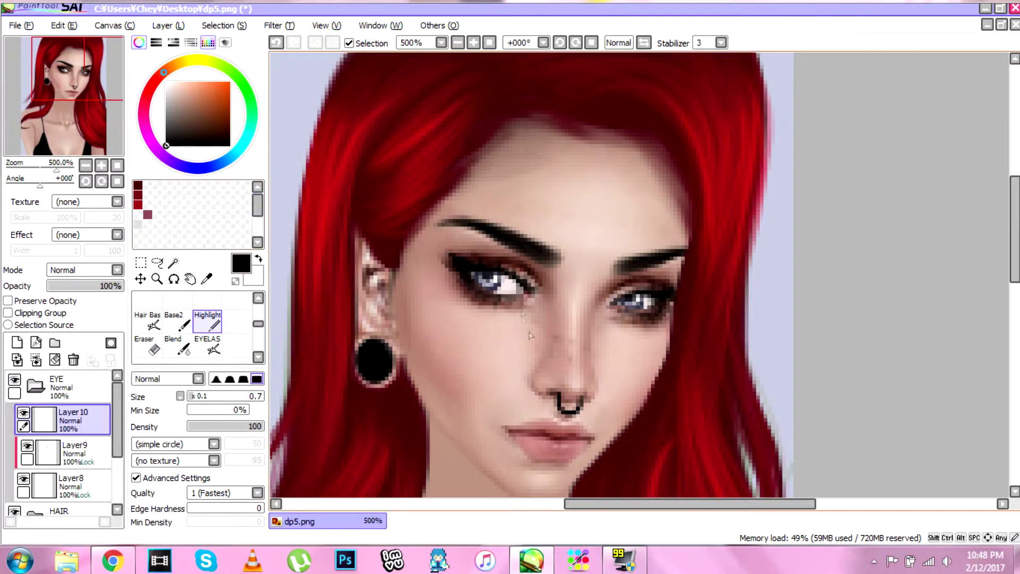
{"action": "left_click", "coordinate": [71, 76]}
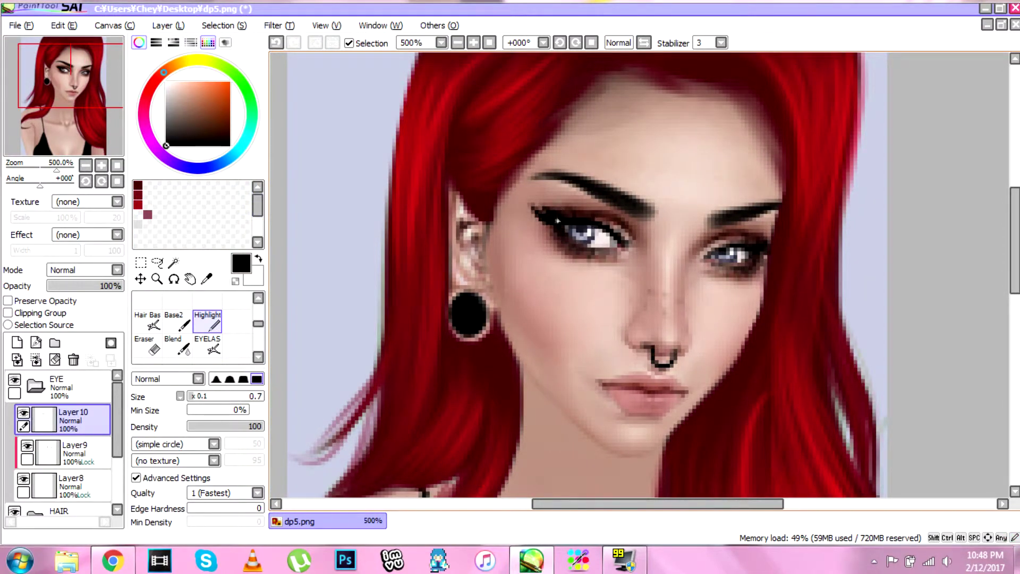
{"action": "left_click_drag", "start_coordinate": [700, 260], "coordinate": [748, 250]}
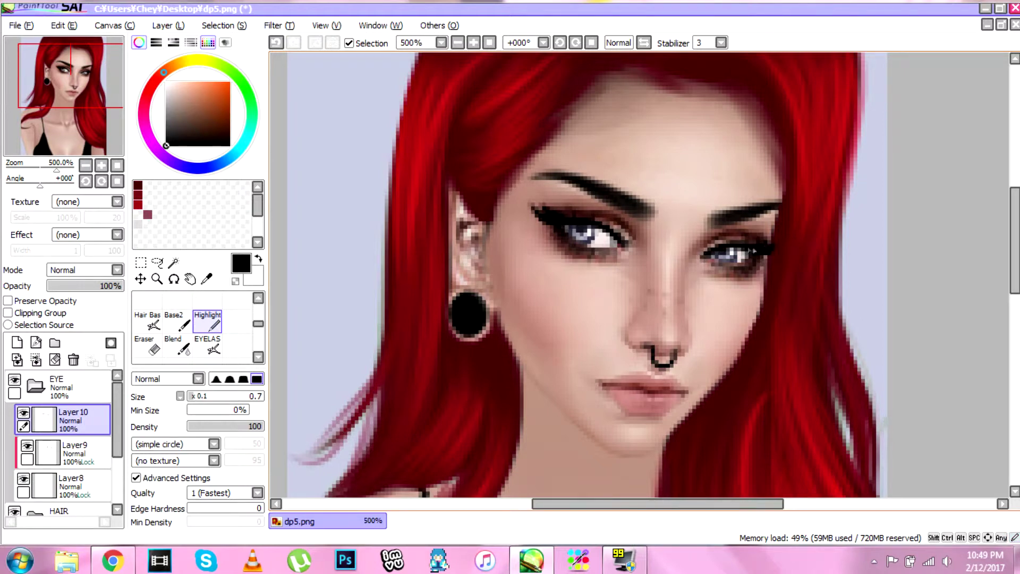
{"action": "left_click_drag", "start_coordinate": [564, 241], "coordinate": [601, 258]}
Paint pale skin-toned highlight lines along both upper lids, undoing the extra stroke below the right eye.
{"action": "left_click", "coordinate": [675, 332], "text": "alt"}
{"action": "left_click", "coordinate": [171, 85]}
{"action": "left_click_drag", "start_coordinate": [702, 253], "coordinate": [758, 244]}
{"action": "mouse_move", "coordinate": [632, 242]}
{"action": "left_mouse_down"}
{"action": "mouse_move", "coordinate": [605, 218]}
{"action": "mouse_move", "coordinate": [563, 212]}
{"action": "left_mouse_up"}
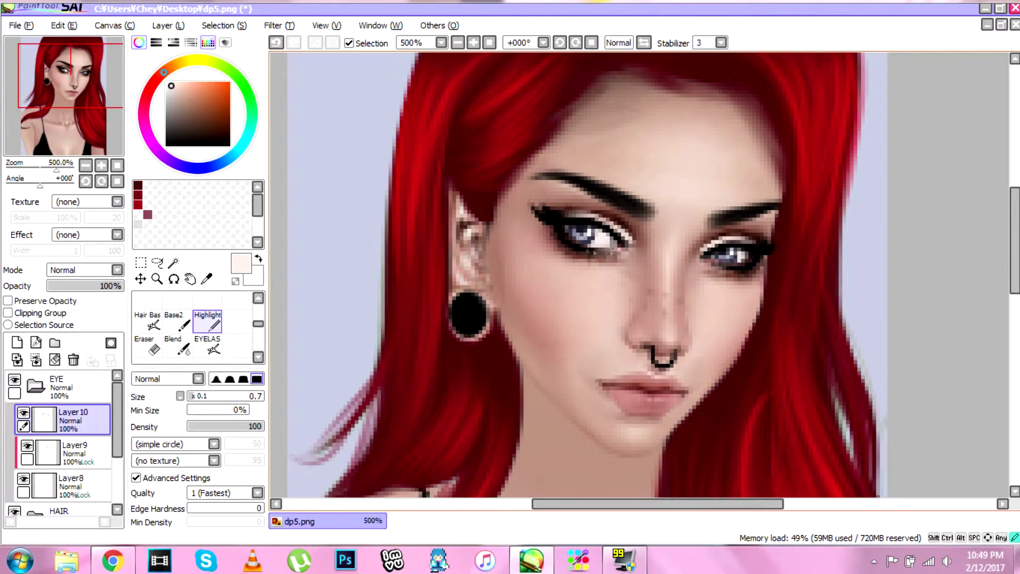
{"action": "mouse_move", "coordinate": [715, 263]}
{"action": "left_mouse_down"}
{"action": "mouse_move", "coordinate": [752, 259]}
{"action": "mouse_move", "coordinate": [732, 266]}
{"action": "left_mouse_up"}
{"action": "key", "text": "ctrl+z"}
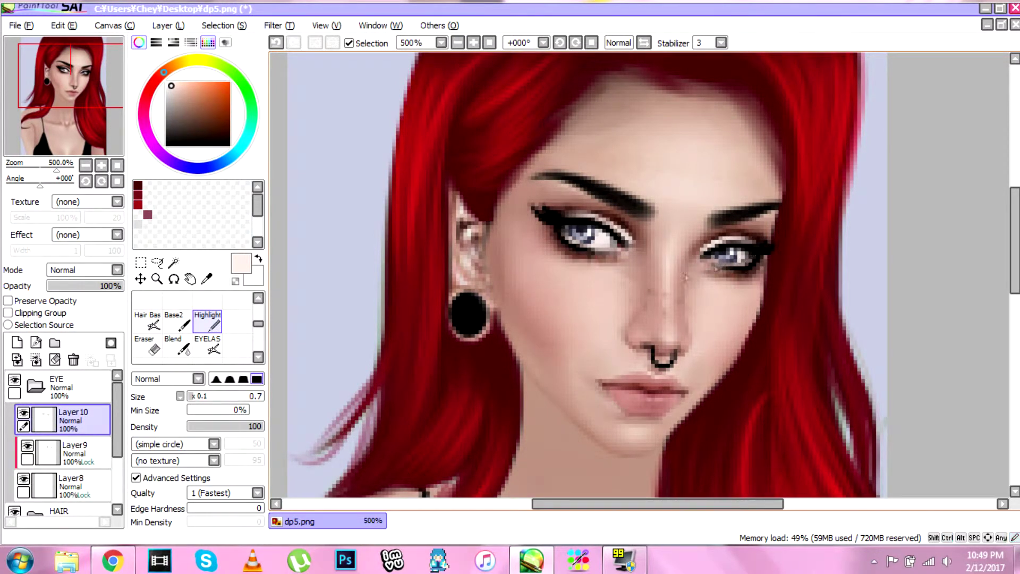
Fill in thick black winged liner around the upper lids and outer corners of both eyes.
{"action": "left_click", "coordinate": [167, 144]}
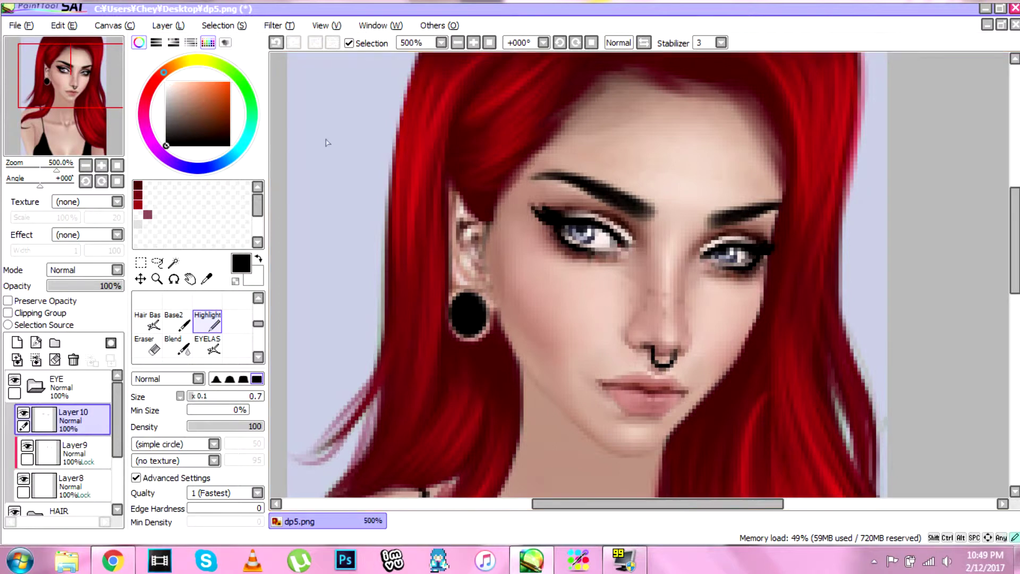
{"action": "left_click_drag", "start_coordinate": [708, 244], "coordinate": [752, 239]}
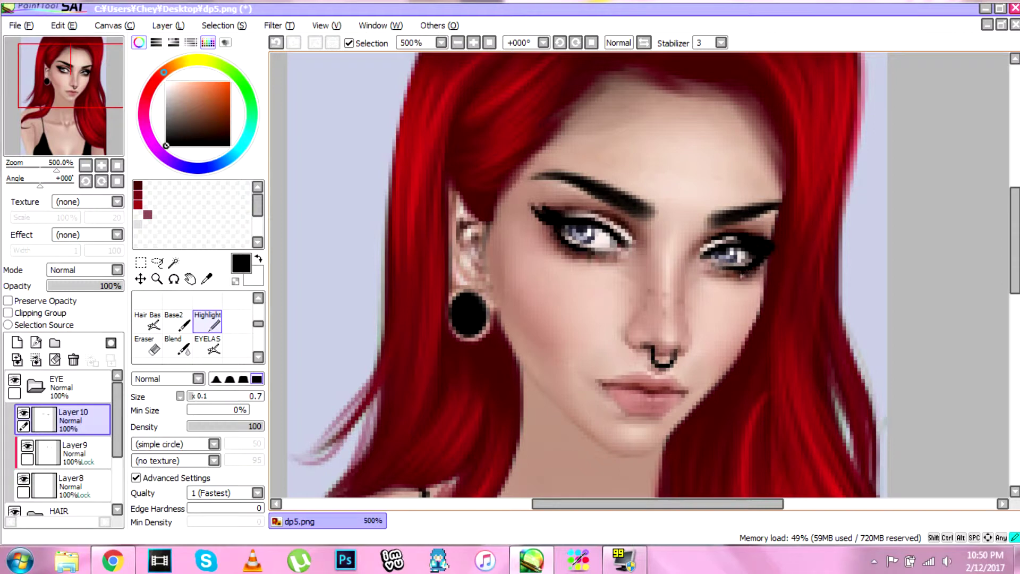
{"action": "left_click_drag", "start_coordinate": [556, 214], "coordinate": [613, 210]}
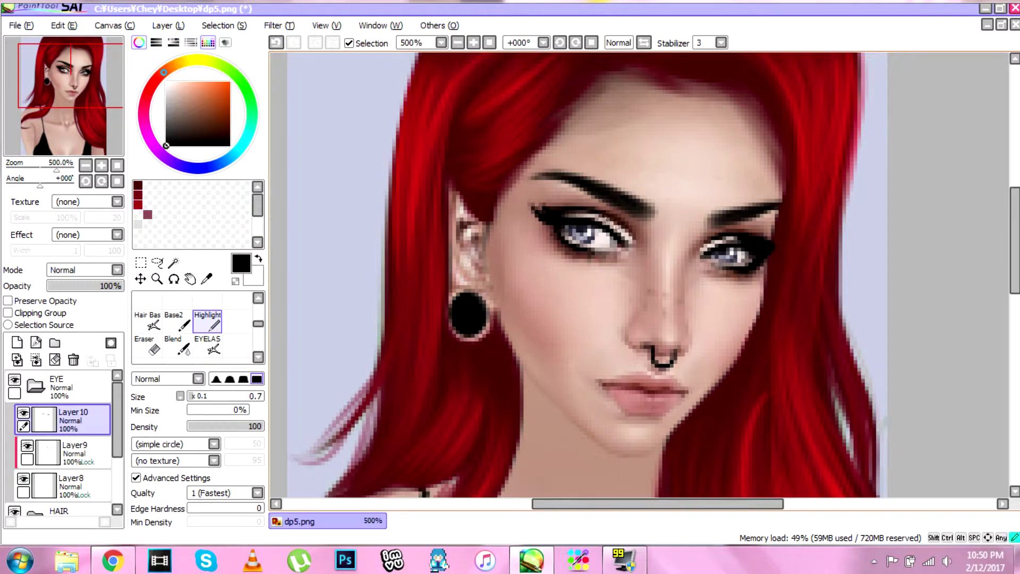
{"action": "left_click_drag", "start_coordinate": [547, 226], "coordinate": [568, 253]}
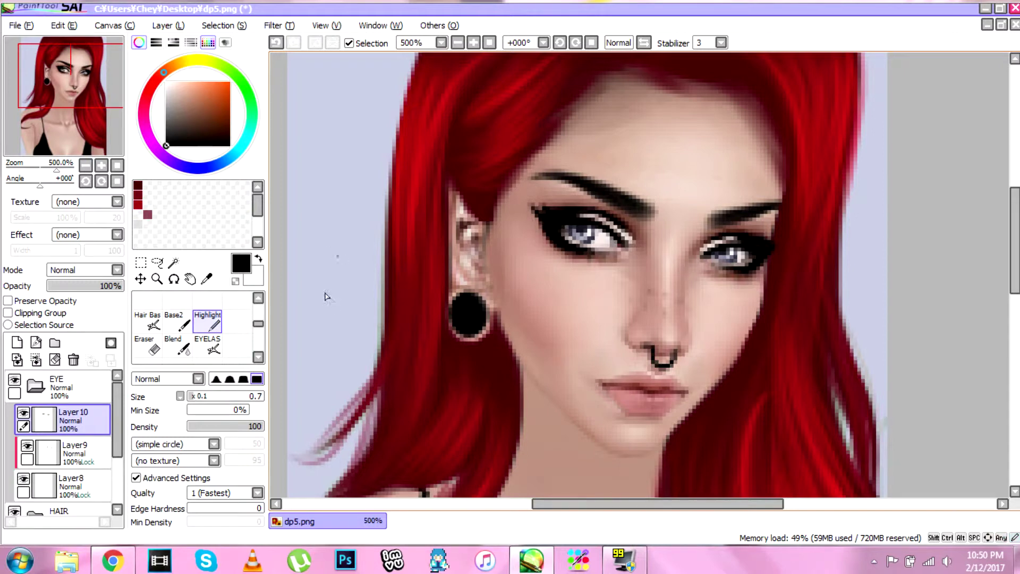
{"action": "left_click_drag", "start_coordinate": [532, 209], "coordinate": [550, 238]}
Soften the liner edges and lid highlights on both eyes using the Blend brush at size 2.9.
{"action": "left_click", "coordinate": [178, 345]}
{"action": "left_click_drag", "start_coordinate": [236, 396], "coordinate": [210, 396]}
{"action": "mouse_move", "coordinate": [549, 246]}
{"action": "left_mouse_down"}
{"action": "mouse_move", "coordinate": [580, 255]}
{"action": "mouse_move", "coordinate": [541, 229]}
{"action": "left_mouse_up"}
{"action": "left_click_drag", "start_coordinate": [570, 254], "coordinate": [604, 257]}
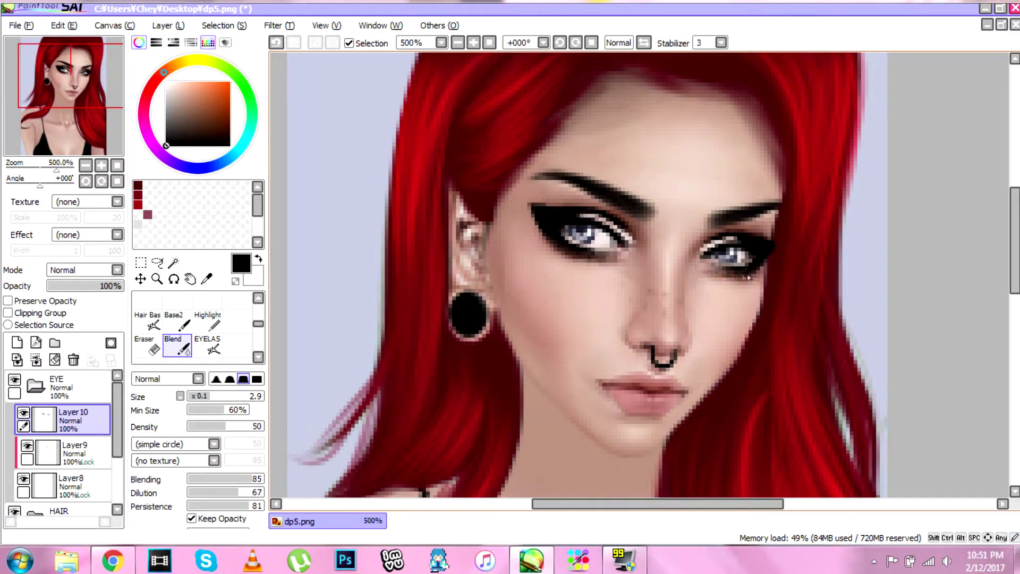
{"action": "left_click_drag", "start_coordinate": [747, 277], "coordinate": [710, 275]}
{"action": "left_click_drag", "start_coordinate": [578, 219], "coordinate": [615, 229]}
{"action": "mouse_move", "coordinate": [733, 239]}
{"action": "left_mouse_down"}
{"action": "mouse_move", "coordinate": [712, 247]}
{"action": "mouse_move", "coordinate": [732, 241]}
{"action": "left_mouse_up"}
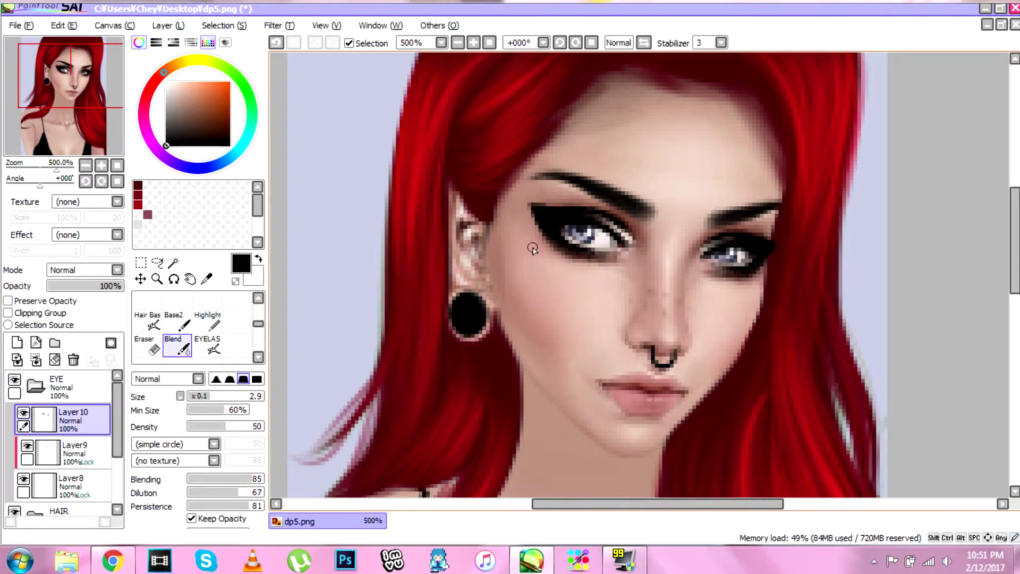
Add a layer below Layer10 and paint dark red shading beneath the left eye with the Hair Base brush.
{"action": "left_click_drag", "start_coordinate": [202, 88], "coordinate": [214, 130]}
{"action": "left_click", "coordinate": [17, 342]}
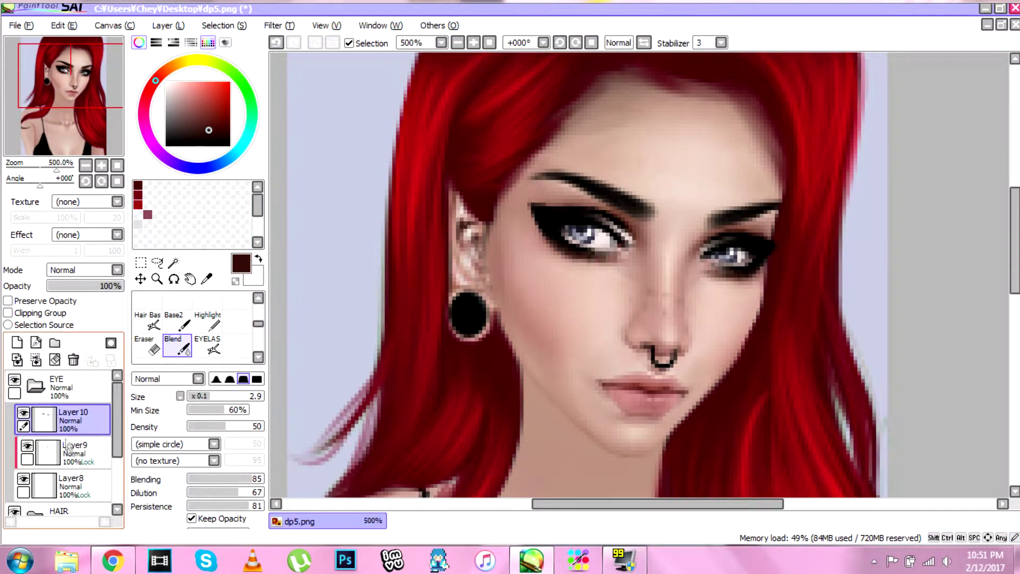
{"action": "left_click_drag", "start_coordinate": [77, 419], "coordinate": [78, 458]}
{"action": "left_click", "coordinate": [208, 322]}
{"action": "left_click", "coordinate": [196, 396]}
{"action": "left_click", "coordinate": [148, 323]}
{"action": "left_click_drag", "start_coordinate": [223, 396], "coordinate": [207, 397]}
{"action": "left_click_drag", "start_coordinate": [554, 244], "coordinate": [619, 259]}
Paint brighter red and pale pink strokes along the lower lids of both eyes, blending those under the left eye.
{"action": "left_click_drag", "start_coordinate": [211, 129], "coordinate": [202, 95]}
{"action": "left_click_drag", "start_coordinate": [589, 256], "coordinate": [619, 260]}
{"action": "left_click_drag", "start_coordinate": [710, 267], "coordinate": [753, 272]}
{"action": "left_click", "coordinate": [178, 86]}
{"action": "left_click_drag", "start_coordinate": [584, 254], "coordinate": [624, 259]}
{"action": "left_click_drag", "start_coordinate": [698, 267], "coordinate": [732, 276]}
{"action": "left_click", "coordinate": [181, 345]}
{"action": "left_click_drag", "start_coordinate": [613, 260], "coordinate": [550, 243]}
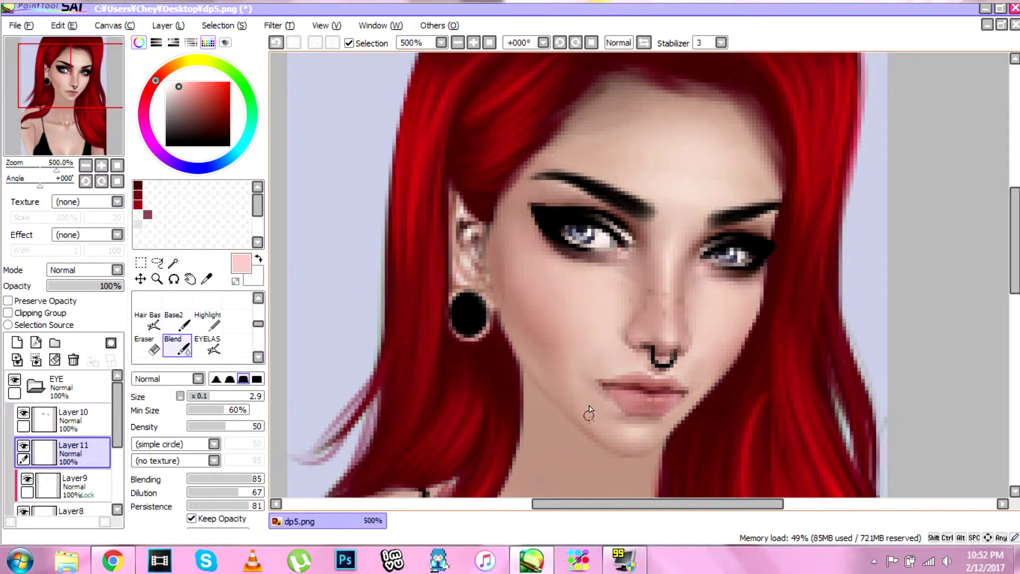
Add a layer above Layer10 and paint black lashes on the right eye using the EYELAS brush at size 0.9.
{"action": "left_click", "coordinate": [17, 342]}
{"action": "left_click", "coordinate": [213, 348]}
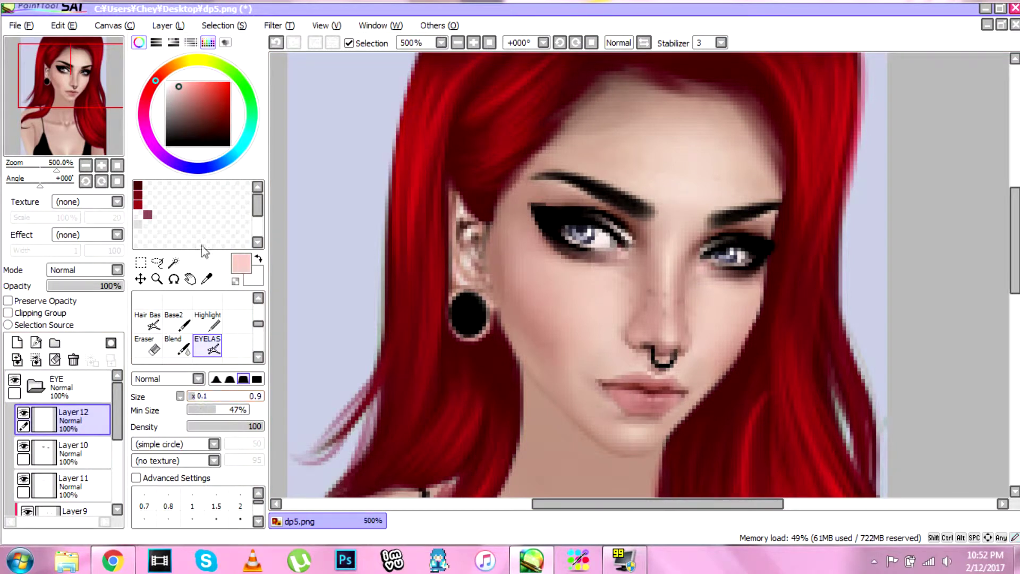
{"action": "left_click", "coordinate": [166, 145]}
{"action": "key", "text": "ctrl+z"}
{"action": "mouse_move", "coordinate": [768, 251]}
{"action": "left_mouse_down"}
{"action": "mouse_move", "coordinate": [794, 238]}
{"action": "mouse_move", "coordinate": [780, 265]}
{"action": "mouse_move", "coordinate": [730, 286]}
{"action": "left_mouse_up"}
{"action": "key", "text": "ctrl+z"}
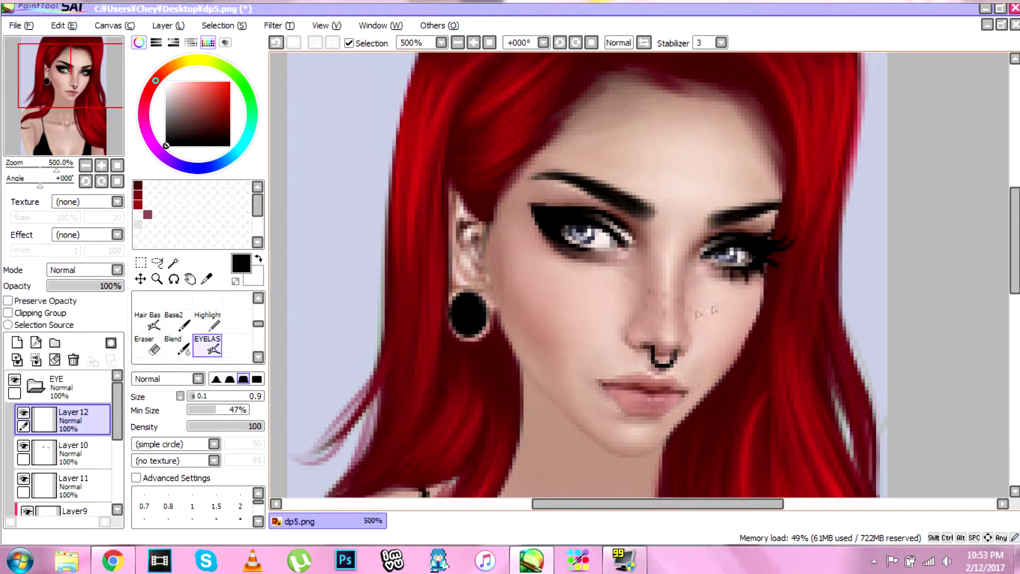
Set the EYELAS brush to size 2.4 and try a black lash stroke at the left eye's outer corner.
{"action": "left_click", "coordinate": [157, 279]}
{"action": "right_click", "coordinate": [583, 337]}
{"action": "right_click", "coordinate": [583, 337]}
{"action": "right_click", "coordinate": [585, 338]}
{"action": "right_click", "coordinate": [587, 366]}
{"action": "left_click", "coordinate": [594, 334]}
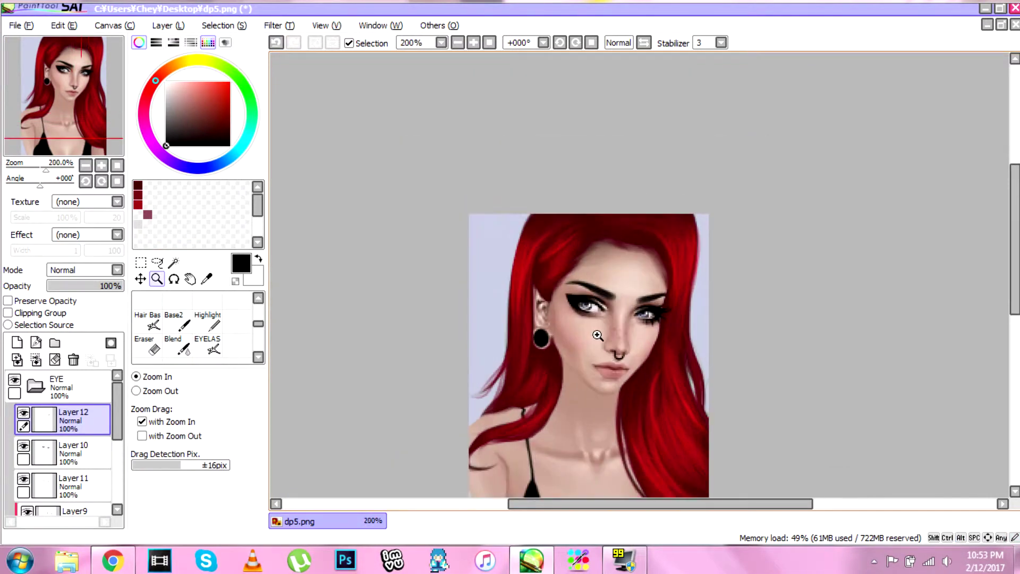
{"action": "left_click", "coordinate": [597, 334]}
{"action": "double_click", "coordinate": [597, 333]}
{"action": "left_click", "coordinate": [209, 345]}
{"action": "key", "text": "ctrl+z"}
{"action": "left_click", "coordinate": [206, 396]}
{"action": "left_click_drag", "start_coordinate": [528, 242], "coordinate": [520, 220]}
{"action": "key", "text": "ctrl+z"}
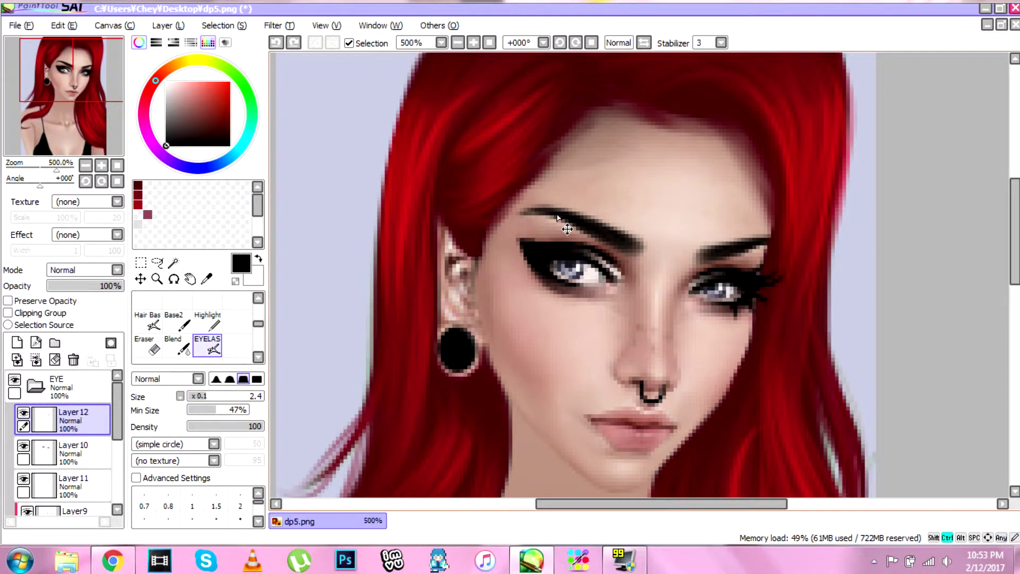
Erase the black lashes painted on the right eye.
{"action": "key", "text": "ctrl+z"}
{"action": "left_click", "coordinate": [147, 345]}
{"action": "left_click_drag", "start_coordinate": [768, 271], "coordinate": [749, 312]}
Paint bright green upper and lower lashes around the left eye's outer half with the EYELAS brush at size 2.4.
{"action": "left_click", "coordinate": [208, 346]}
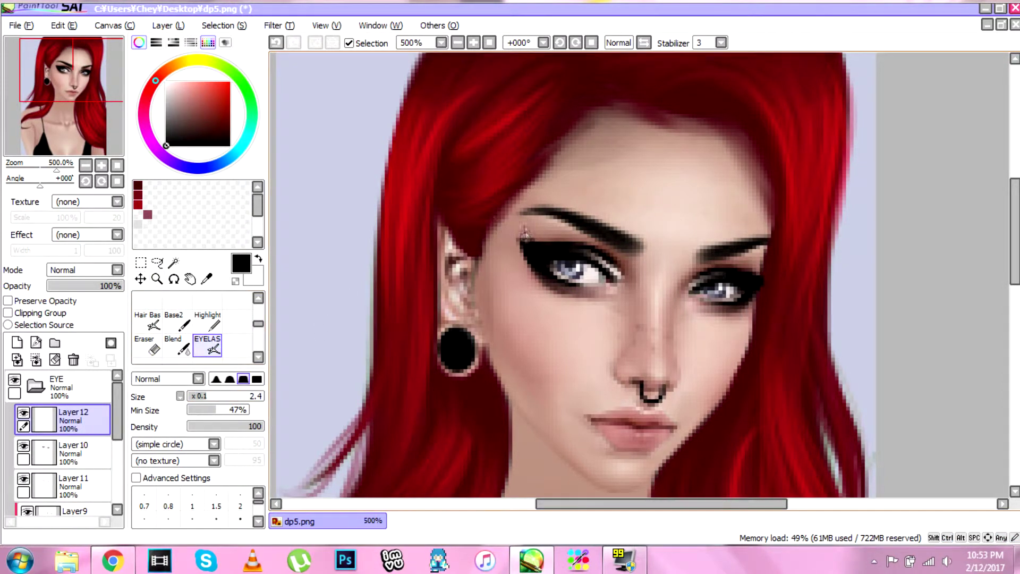
{"action": "left_click", "coordinate": [240, 81]}
{"action": "left_click", "coordinate": [230, 82]}
{"action": "mouse_move", "coordinate": [515, 226]}
{"action": "left_mouse_down"}
{"action": "mouse_move", "coordinate": [545, 258]}
{"action": "mouse_move", "coordinate": [570, 259]}
{"action": "mouse_move", "coordinate": [516, 271]}
{"action": "left_mouse_up"}
{"action": "mouse_move", "coordinate": [544, 272]}
{"action": "left_mouse_down"}
{"action": "mouse_move", "coordinate": [531, 284]}
{"action": "mouse_move", "coordinate": [548, 291]}
{"action": "left_mouse_up"}
{"action": "left_click_drag", "start_coordinate": [570, 284], "coordinate": [567, 294]}
Preserve the lash layer's opacity and recolor the green lashes black.
{"action": "left_click", "coordinate": [8, 301]}
{"action": "left_click", "coordinate": [166, 146]}
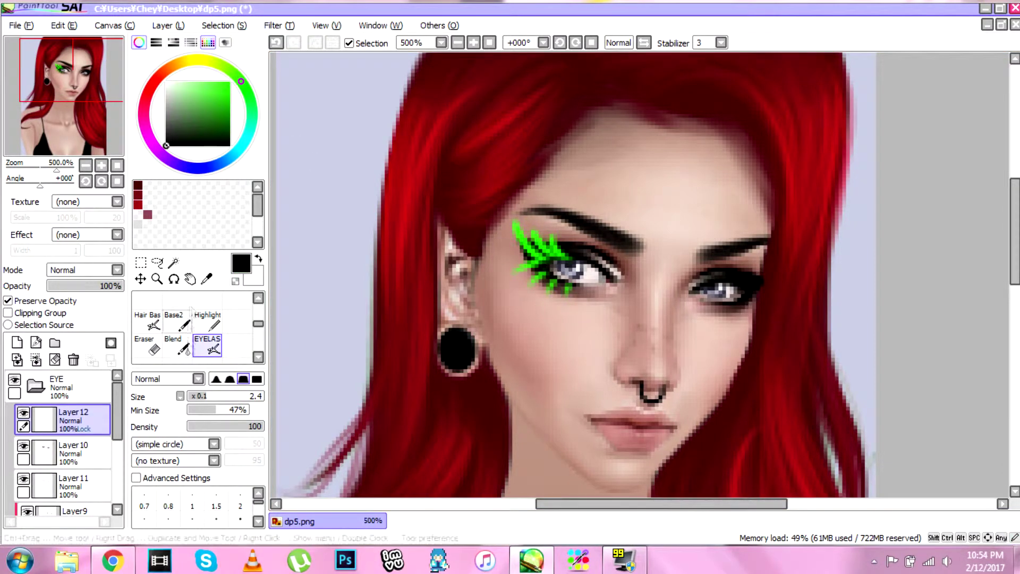
{"action": "mouse_move", "coordinate": [516, 223]}
{"action": "left_mouse_down"}
{"action": "mouse_move", "coordinate": [564, 257]}
{"action": "mouse_move", "coordinate": [569, 291]}
{"action": "left_mouse_up"}
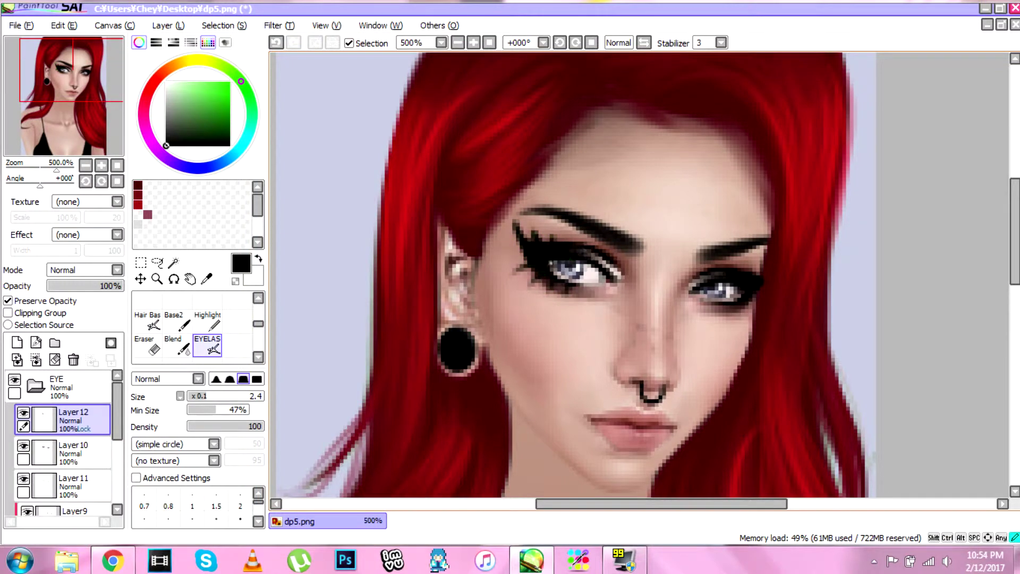
Duplicate the lash layer and flip the copy horizontally.
{"action": "left_click", "coordinate": [170, 26]}
{"action": "left_click", "coordinate": [183, 85]}
{"action": "left_click", "coordinate": [170, 25]}
{"action": "left_click", "coordinate": [230, 270]}
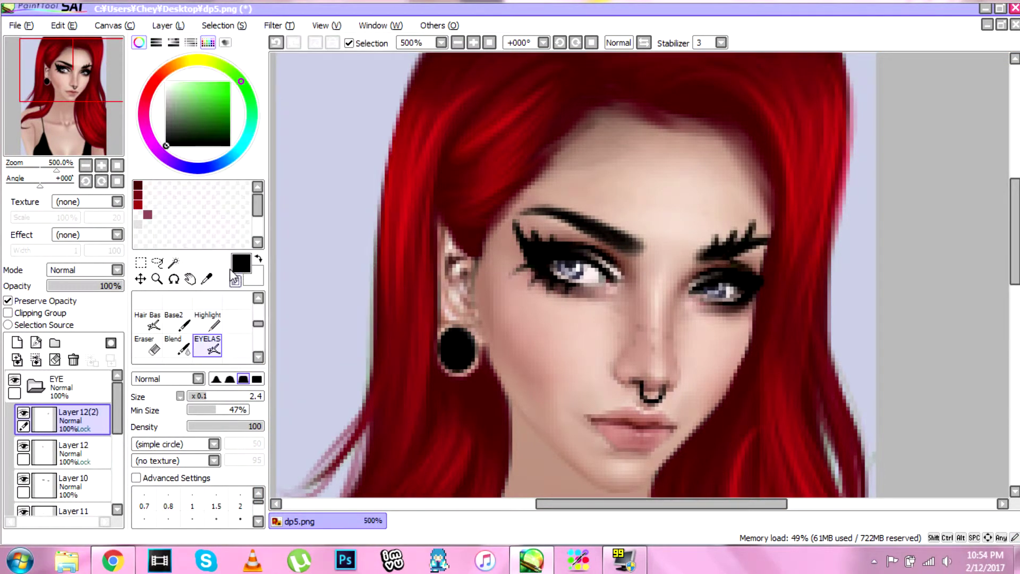
Transform the flipped lashes, moving and reshaping them to fit the right eye's outer corner.
{"action": "key", "text": "ctrl+t"}
{"action": "left_click_drag", "start_coordinate": [670, 261], "coordinate": [713, 237]}
{"action": "left_click_drag", "start_coordinate": [833, 209], "coordinate": [835, 248]}
{"action": "left_click_drag", "start_coordinate": [788, 247], "coordinate": [777, 273]}
{"action": "left_click_drag", "start_coordinate": [836, 236], "coordinate": [835, 245]}
{"action": "left_click_drag", "start_coordinate": [783, 279], "coordinate": [783, 275]}
{"action": "left_click_drag", "start_coordinate": [833, 249], "coordinate": [783, 286]}
{"action": "left_click", "coordinate": [156, 483]}
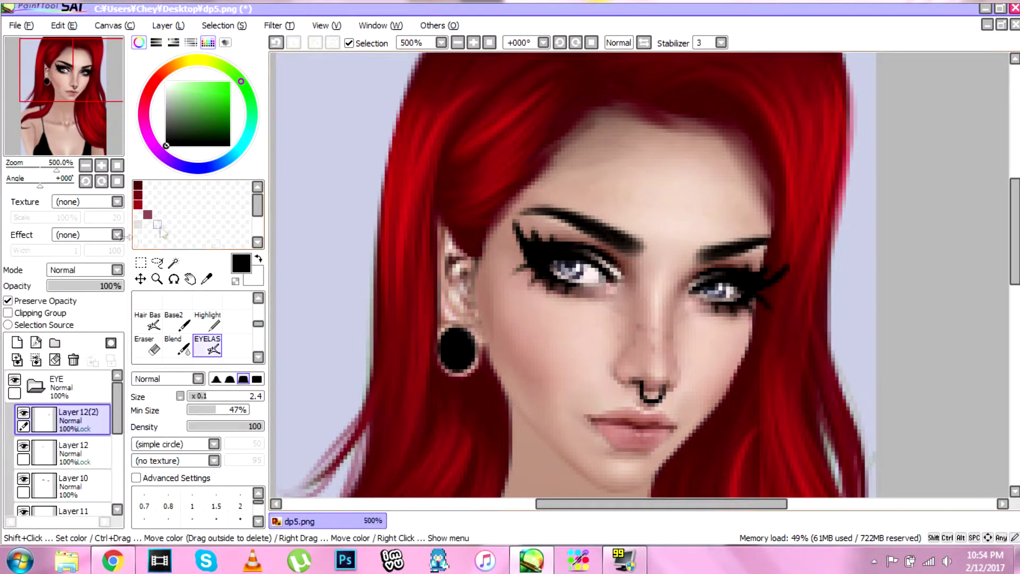
Examine the whole face to check how the lashes on both eyes look together.
{"action": "left_click", "coordinate": [157, 279]}
{"action": "left_click", "coordinate": [543, 340], "text": "alt"}
{"action": "left_click", "coordinate": [542, 355], "text": "alt"}
{"action": "left_click", "coordinate": [541, 358], "text": "alt"}
{"action": "left_click", "coordinate": [537, 372], "text": "alt"}
{"action": "left_click", "coordinate": [536, 402], "text": "alt"}
{"action": "left_click", "coordinate": [549, 389]}
{"action": "left_click", "coordinate": [550, 389]}
{"action": "left_click", "coordinate": [553, 387]}
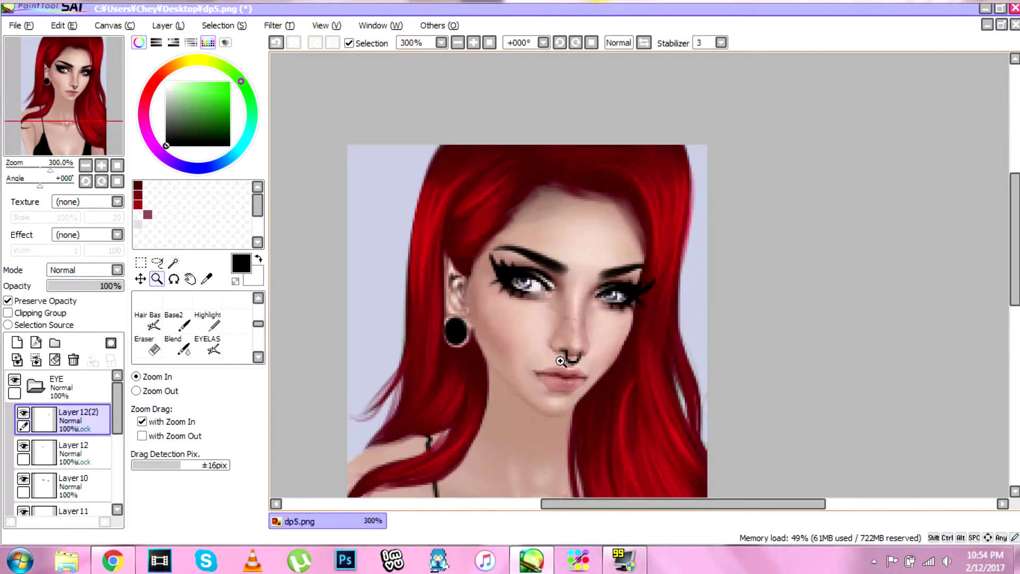
Turn off the flipped lash layer's opacity protection and trim the right eye's outer lashes with the Eraser.
{"action": "left_click", "coordinate": [559, 355]}
{"action": "left_click", "coordinate": [150, 347]}
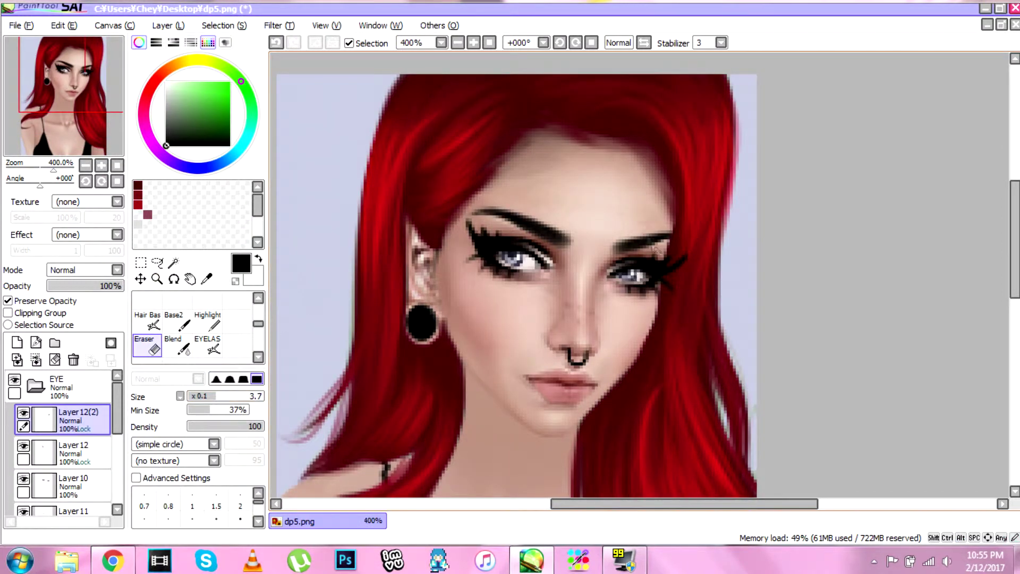
{"action": "left_click", "coordinate": [8, 302]}
Merge the lash layers down into the eye layer beneath and toggle its visibility to check the result.
{"action": "left_click", "coordinate": [37, 360]}
{"action": "left_click", "coordinate": [36, 359]}
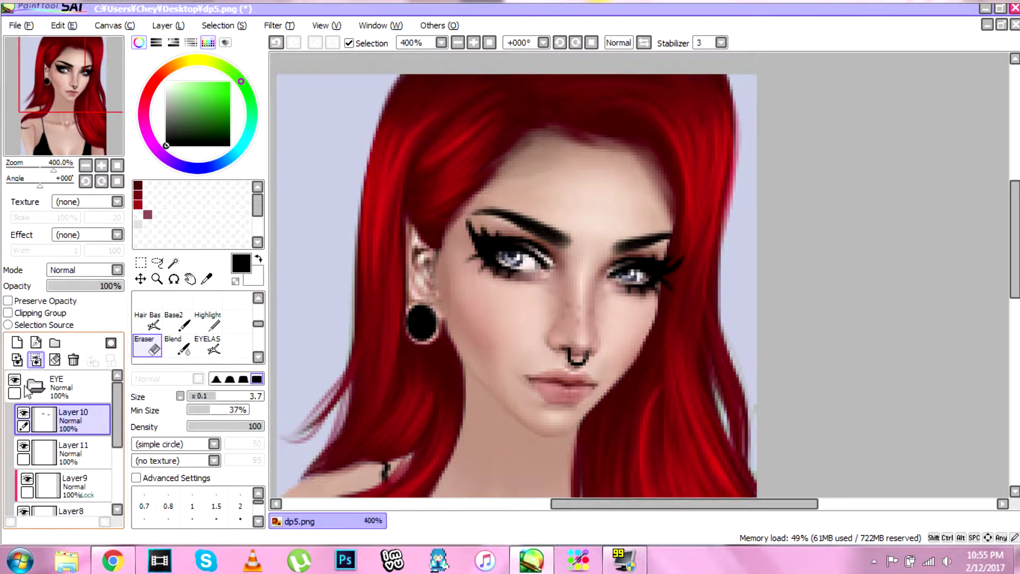
{"action": "left_click", "coordinate": [36, 360]}
{"action": "left_click", "coordinate": [24, 413]}
{"action": "left_click", "coordinate": [23, 413]}
Add a new layer in the EYE folder and paint over both eyebrows in black with the Hair Bas brush at size 2.5.
{"action": "mouse_move", "coordinate": [117, 414]}
{"action": "left_mouse_down"}
{"action": "mouse_move", "coordinate": [118, 429]}
{"action": "mouse_move", "coordinate": [117, 414]}
{"action": "left_mouse_up"}
{"action": "left_click", "coordinate": [17, 343]}
{"action": "left_click", "coordinate": [204, 397]}
{"action": "left_click", "coordinate": [148, 321]}
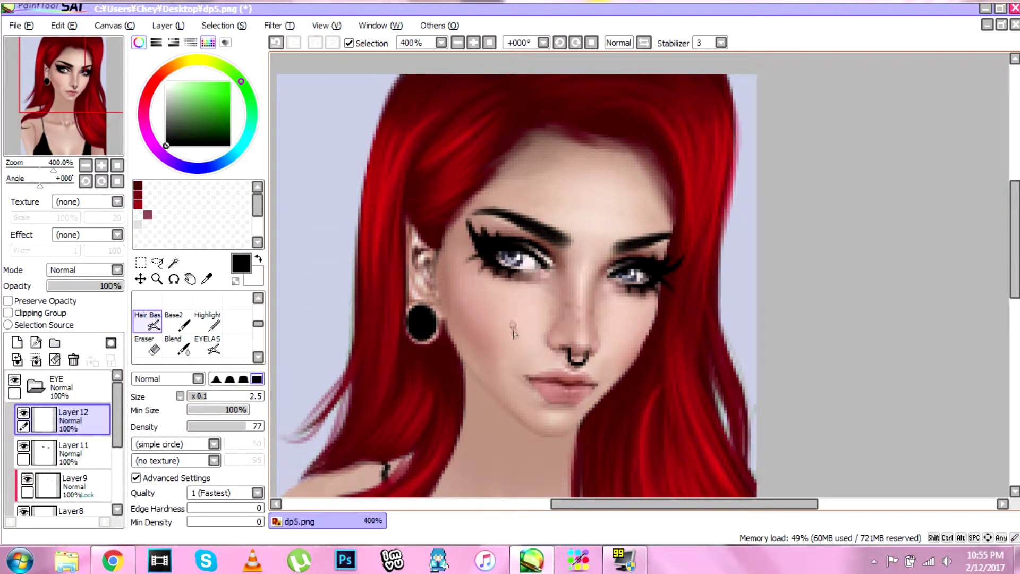
{"action": "left_click_drag", "start_coordinate": [619, 241], "coordinate": [660, 233]}
{"action": "mouse_move", "coordinate": [559, 234]}
{"action": "left_mouse_down"}
{"action": "mouse_move", "coordinate": [476, 216]}
{"action": "mouse_move", "coordinate": [542, 241]}
{"action": "mouse_move", "coordinate": [483, 216]}
{"action": "mouse_move", "coordinate": [556, 242]}
{"action": "left_mouse_up"}
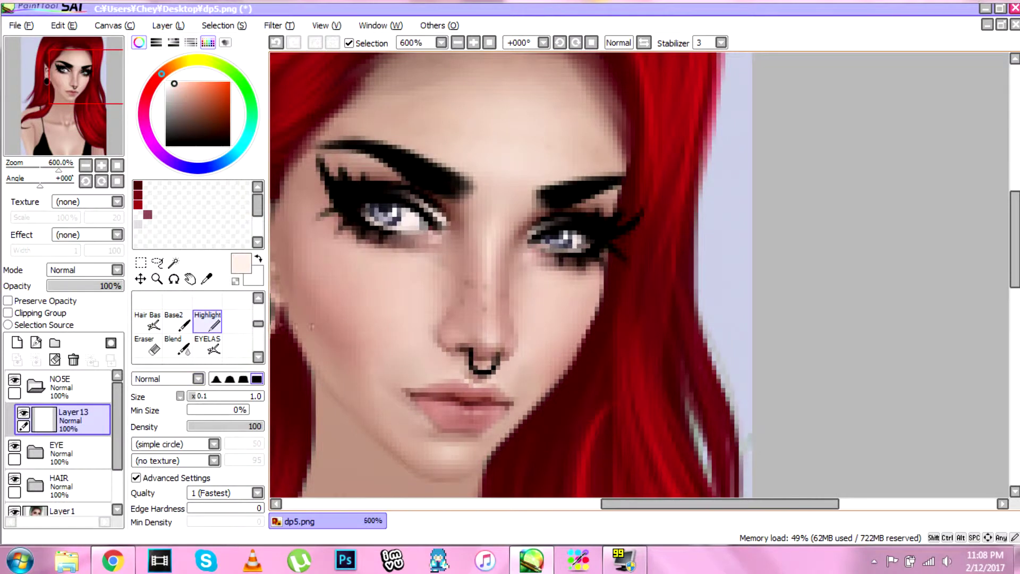
Draw the nose's side contour with the Highlight brush at size 0.5 in a brown sampled from the nose shading.
{"action": "left_click", "coordinate": [443, 311], "text": "alt"}
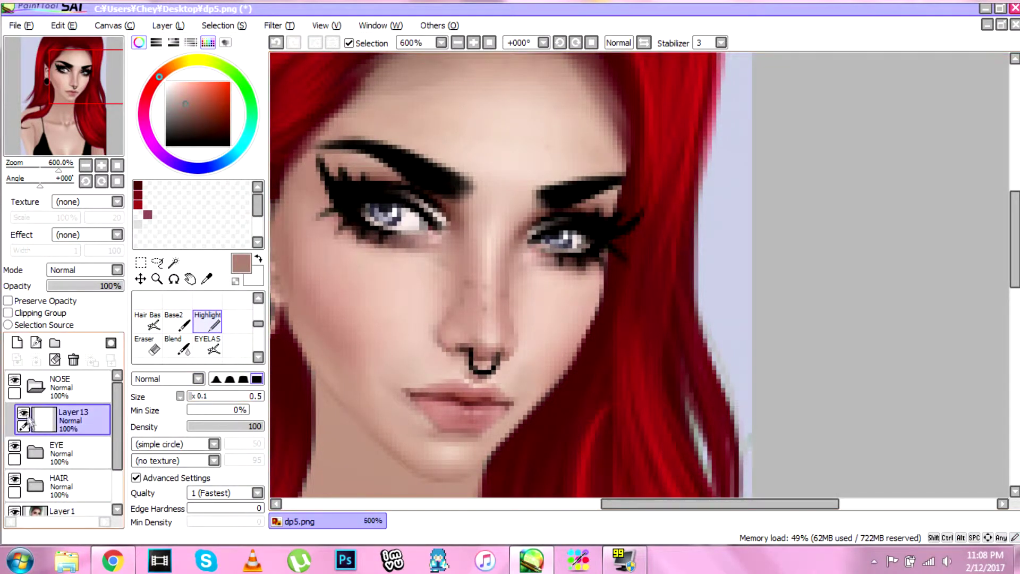
{"action": "left_click_drag", "start_coordinate": [446, 309], "coordinate": [442, 330]}
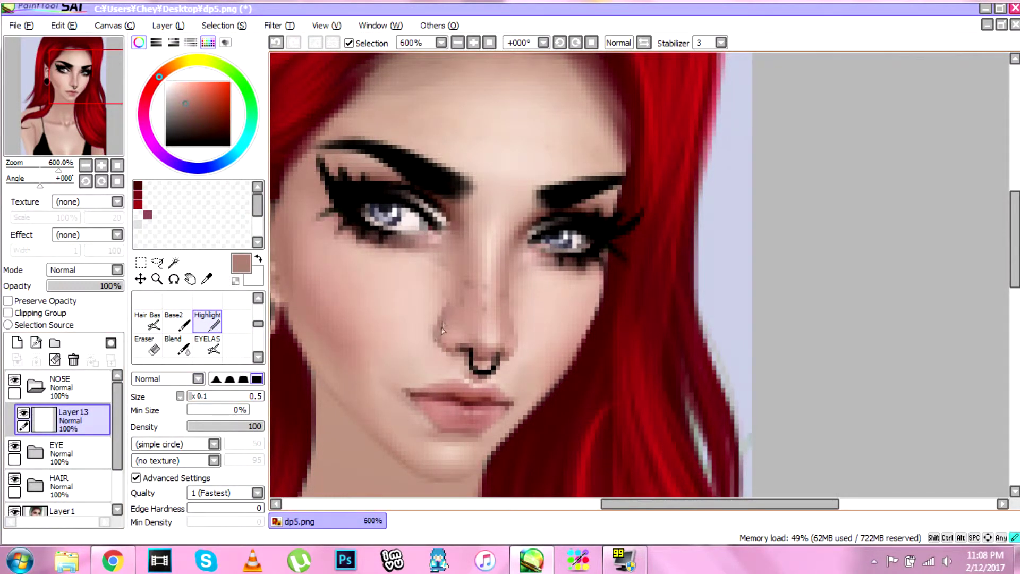
{"action": "key", "text": "ctrl+z"}
{"action": "left_click_drag", "start_coordinate": [487, 359], "coordinate": [515, 353]}
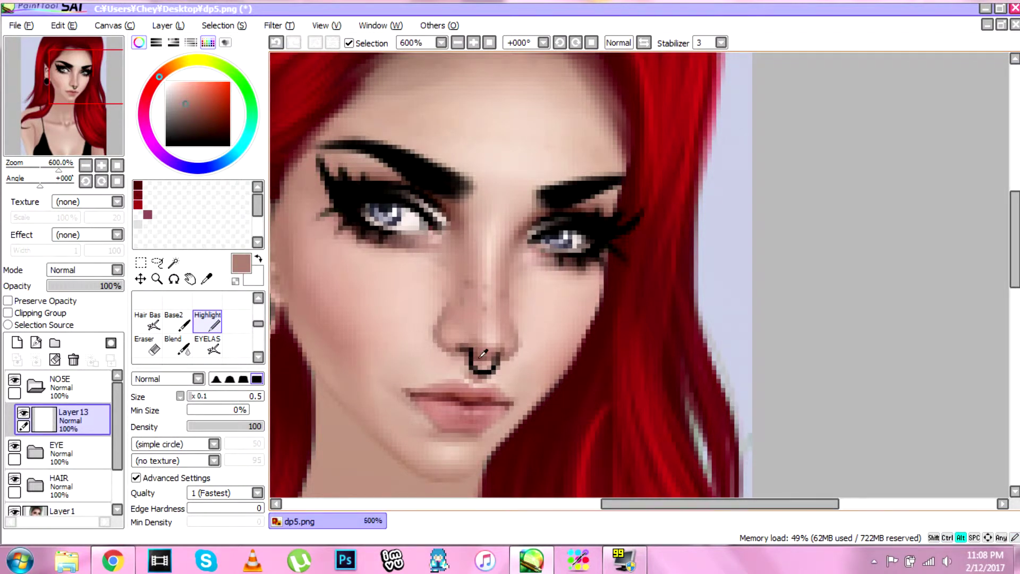
Sample a darker brown and draw the nostrils beside the nose ring, undoing unwanted strokes on the nose's right side.
{"action": "left_click", "coordinate": [483, 355], "text": "alt"}
{"action": "mouse_move", "coordinate": [507, 353]}
{"action": "left_mouse_down"}
{"action": "mouse_move", "coordinate": [512, 329]}
{"action": "mouse_move", "coordinate": [505, 362]}
{"action": "left_mouse_up"}
{"action": "key", "text": "ctrl+z"}
{"action": "key", "text": "ctrl+z"}
{"action": "key", "text": "ctrl+z"}
{"action": "key", "text": "ctrl+z"}
{"action": "left_click_drag", "start_coordinate": [513, 320], "coordinate": [517, 348]}
{"action": "key", "text": "ctrl+z"}
{"action": "key", "text": "ctrl+z"}
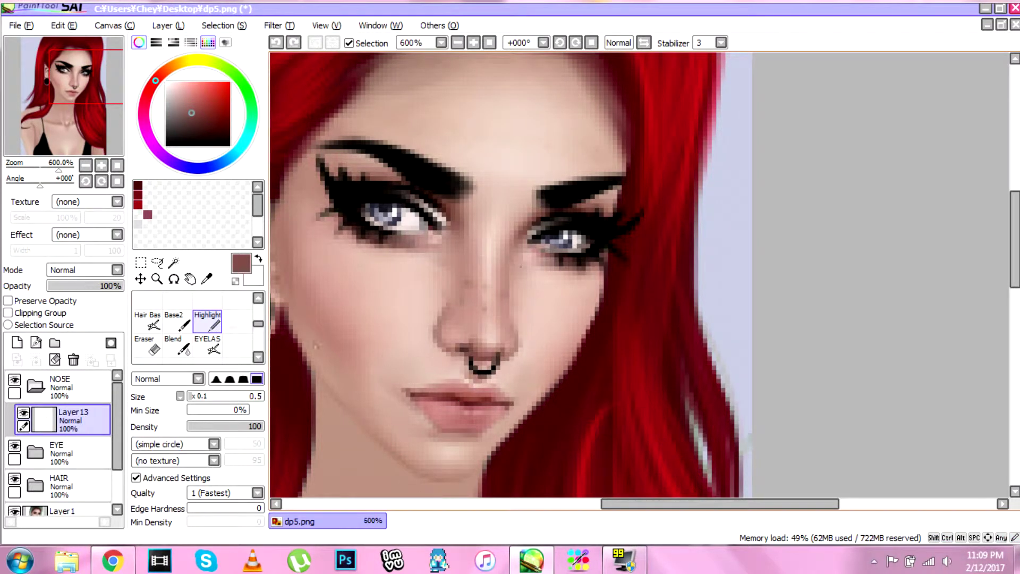
Blend the nose contour lines into the skin with the Blend brush at size 5.3.
{"action": "left_click", "coordinate": [154, 345]}
{"action": "left_click", "coordinate": [177, 346]}
{"action": "mouse_move", "coordinate": [454, 337]}
{"action": "left_mouse_down"}
{"action": "mouse_move", "coordinate": [464, 295]}
{"action": "mouse_move", "coordinate": [459, 328]}
{"action": "left_mouse_up"}
{"action": "mouse_move", "coordinate": [481, 340]}
{"action": "left_mouse_down"}
{"action": "mouse_move", "coordinate": [508, 330]}
{"action": "mouse_move", "coordinate": [477, 250]}
{"action": "mouse_move", "coordinate": [511, 314]}
{"action": "mouse_move", "coordinate": [508, 353]}
{"action": "mouse_move", "coordinate": [510, 282]}
{"action": "left_mouse_up"}
Paint the nose bridge in a sampled light skin tone with the Hair Bas brush and blend it toward the brows.
{"action": "left_click", "coordinate": [487, 267], "text": "alt"}
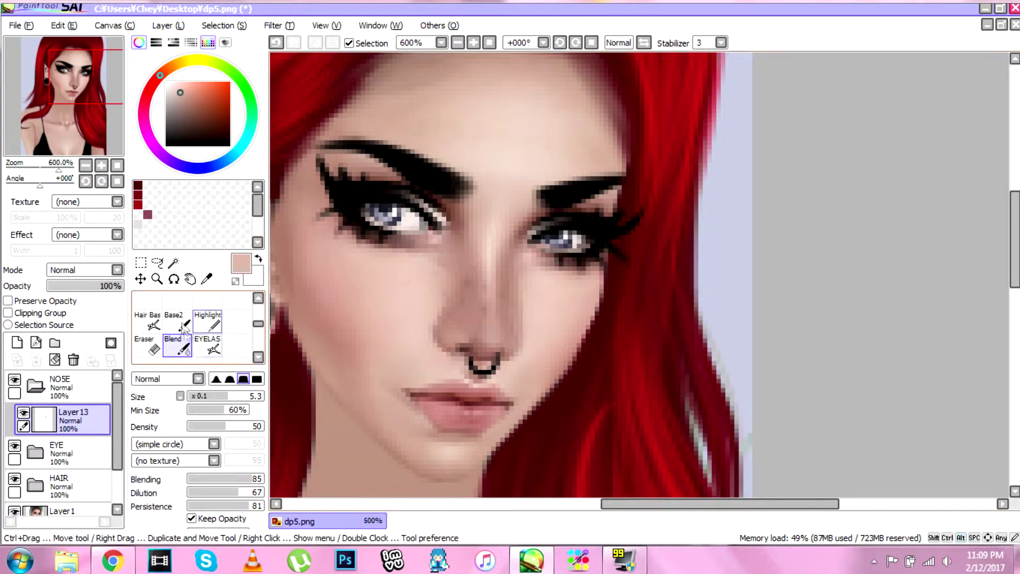
{"action": "left_click", "coordinate": [180, 323]}
{"action": "left_click", "coordinate": [151, 323]}
{"action": "mouse_move", "coordinate": [494, 271]}
{"action": "left_mouse_down"}
{"action": "mouse_move", "coordinate": [488, 335]}
{"action": "mouse_move", "coordinate": [492, 234]}
{"action": "left_mouse_up"}
{"action": "left_click", "coordinate": [177, 345]}
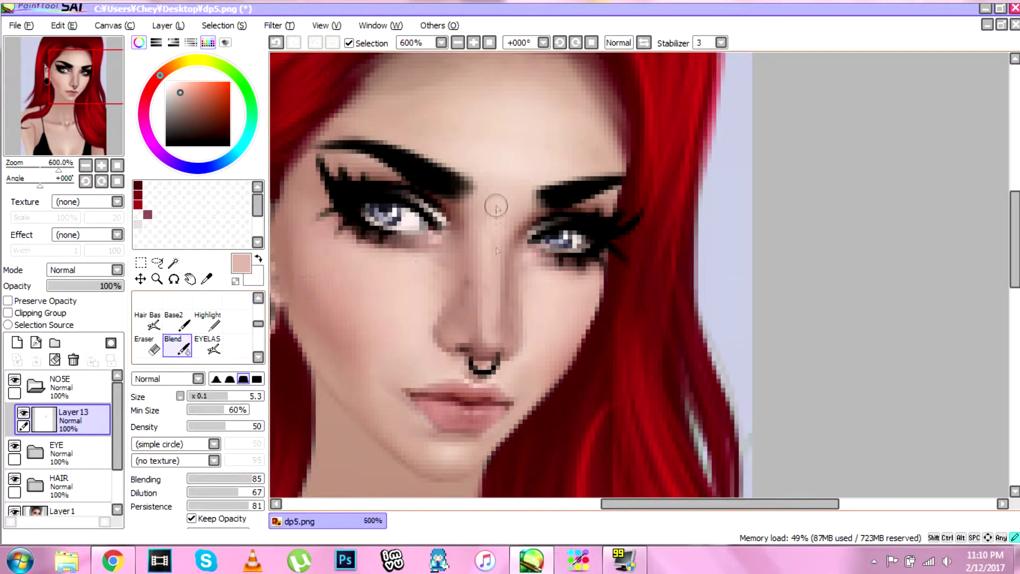
Smooth the nose's side shading with the Base2 brush, undo the stray strokes and blend the area above the nostril.
{"action": "left_click", "coordinate": [176, 323]}
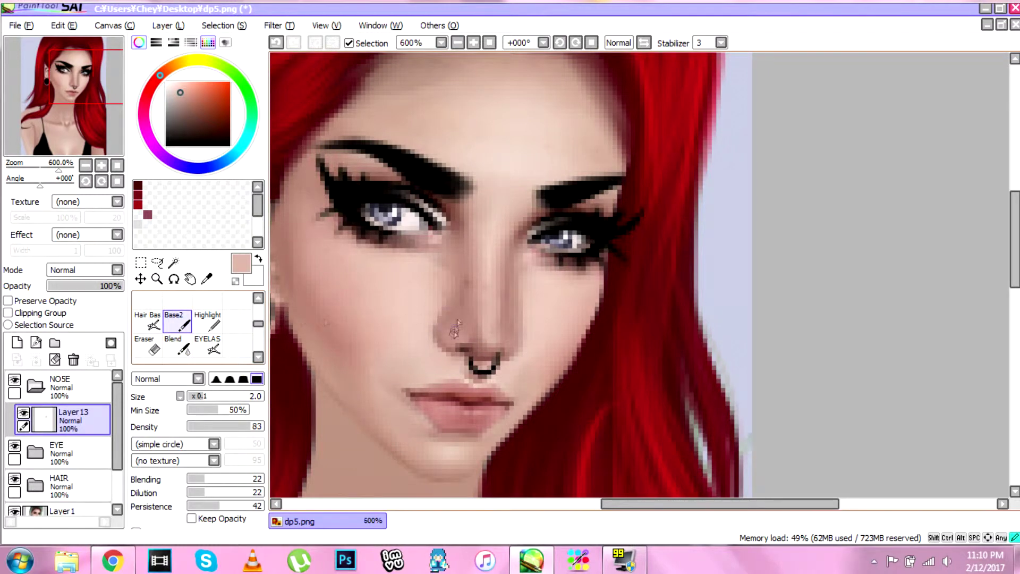
{"action": "left_click_drag", "start_coordinate": [509, 272], "coordinate": [508, 341]}
{"action": "key", "text": "ctrl+z"}
{"action": "key", "text": "ctrl+z"}
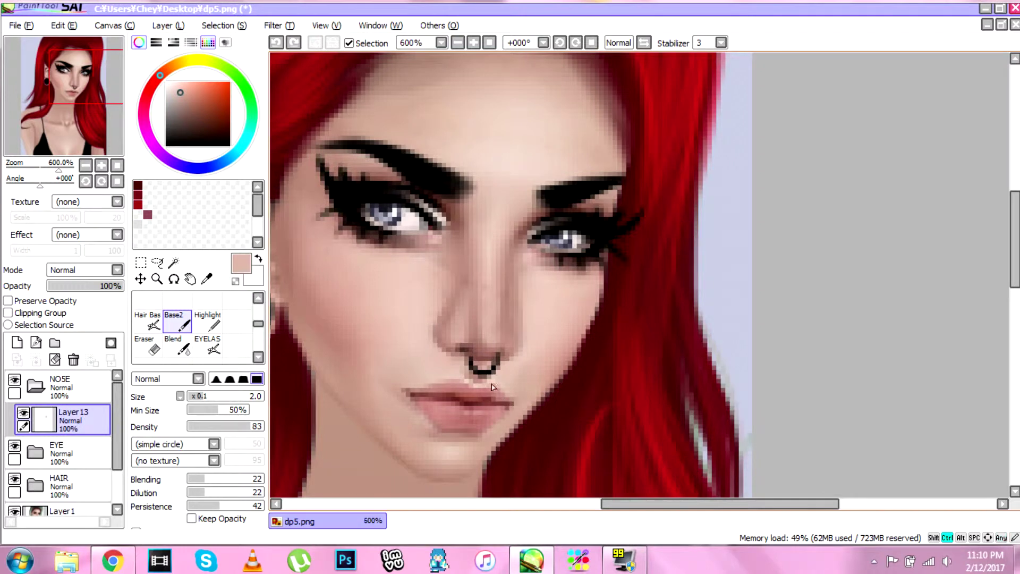
{"action": "left_click", "coordinate": [177, 346]}
{"action": "left_click_drag", "start_coordinate": [448, 322], "coordinate": [461, 323]}
Add a new layer and darken the nostrils around the ring with the Highlight brush in a sampled dark brown.
{"action": "left_click", "coordinate": [17, 342]}
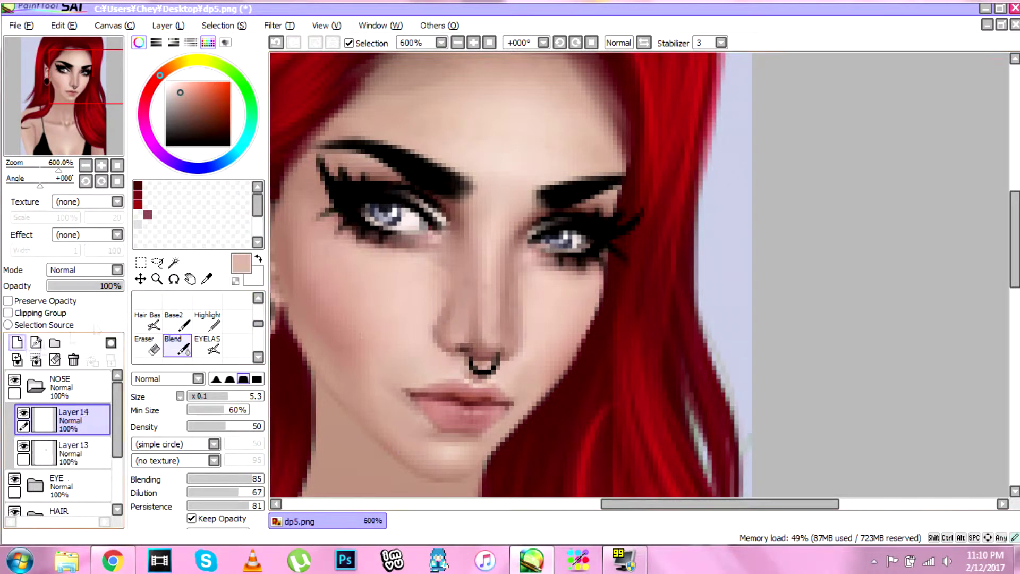
{"action": "left_click", "coordinate": [207, 322]}
{"action": "left_click", "coordinate": [450, 322], "text": "alt"}
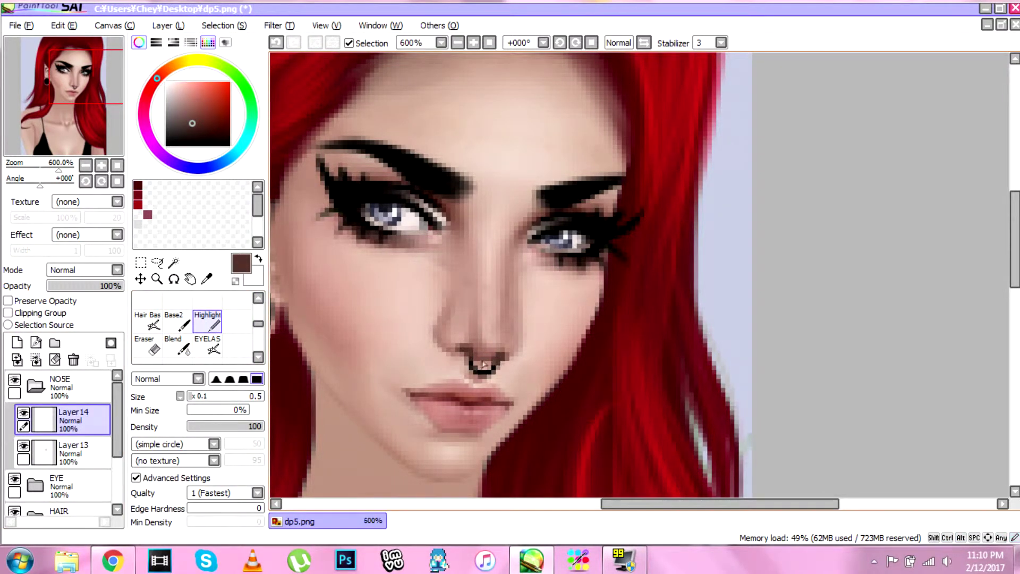
Add another layer and try a highlight stroke down the nose bridge in a sampled tone at brush size 1.2.
{"action": "left_click", "coordinate": [17, 343]}
{"action": "left_click", "coordinate": [470, 288], "text": "alt"}
{"action": "left_click_drag", "start_coordinate": [496, 291], "coordinate": [496, 326]}
{"action": "key", "text": "ctrl+z"}
{"action": "left_click", "coordinate": [197, 396]}
{"action": "left_click_drag", "start_coordinate": [491, 291], "coordinate": [494, 327]}
Replace the trial stroke with a pale pink highlight down the nose bridge and a dot on the nose tip.
{"action": "left_click", "coordinate": [176, 87]}
{"action": "left_click", "coordinate": [173, 85]}
{"action": "key", "text": "ctrl+z"}
{"action": "left_click_drag", "start_coordinate": [496, 247], "coordinate": [491, 320]}
{"action": "key", "text": "ctrl+z"}
{"action": "key", "text": "ctrl+z"}
{"action": "left_click_drag", "start_coordinate": [494, 229], "coordinate": [493, 301]}
{"action": "left_click", "coordinate": [491, 335]}
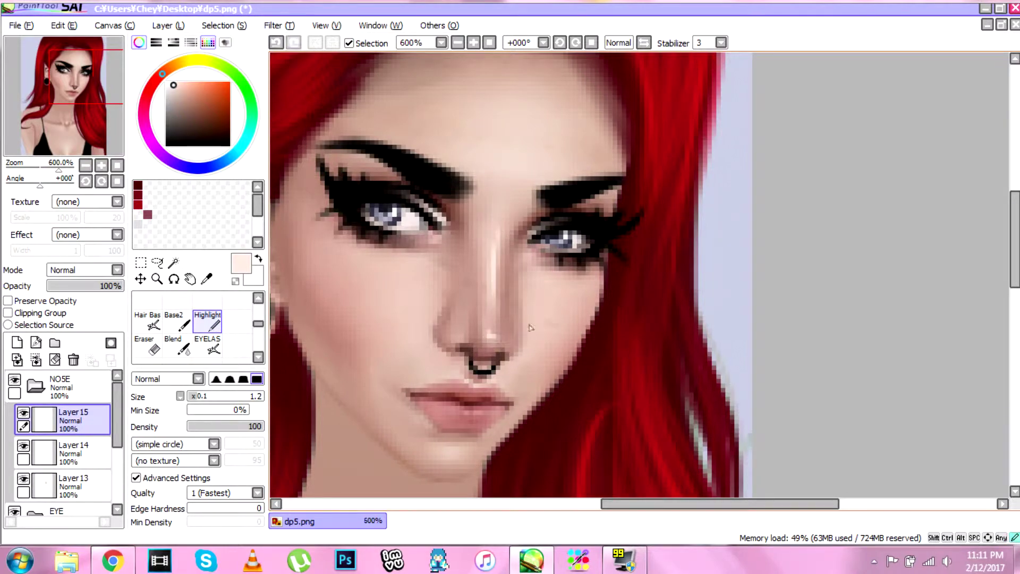
Merge the nose highlight and nostril layers down into the base nose layer.
{"action": "left_click", "coordinate": [157, 279]}
{"action": "left_click", "coordinate": [478, 361], "text": "alt"}
{"action": "left_click", "coordinate": [473, 361], "text": "alt"}
{"action": "left_click", "coordinate": [470, 362], "text": "alt"}
{"action": "left_click", "coordinate": [471, 361], "text": "alt"}
{"action": "left_click", "coordinate": [464, 359]}
{"action": "left_click", "coordinate": [464, 359]}
{"action": "left_click", "coordinate": [464, 359]}
{"action": "left_click", "coordinate": [36, 360]}
{"action": "left_click", "coordinate": [36, 360]}
Paint pink blush over the nose tip and nostrils on a new layer and set that layer to Multiply.
{"action": "left_click", "coordinate": [17, 343]}
{"action": "left_click", "coordinate": [149, 90]}
{"action": "left_click_drag", "start_coordinate": [188, 89], "coordinate": [197, 86]}
{"action": "left_click", "coordinate": [148, 322]}
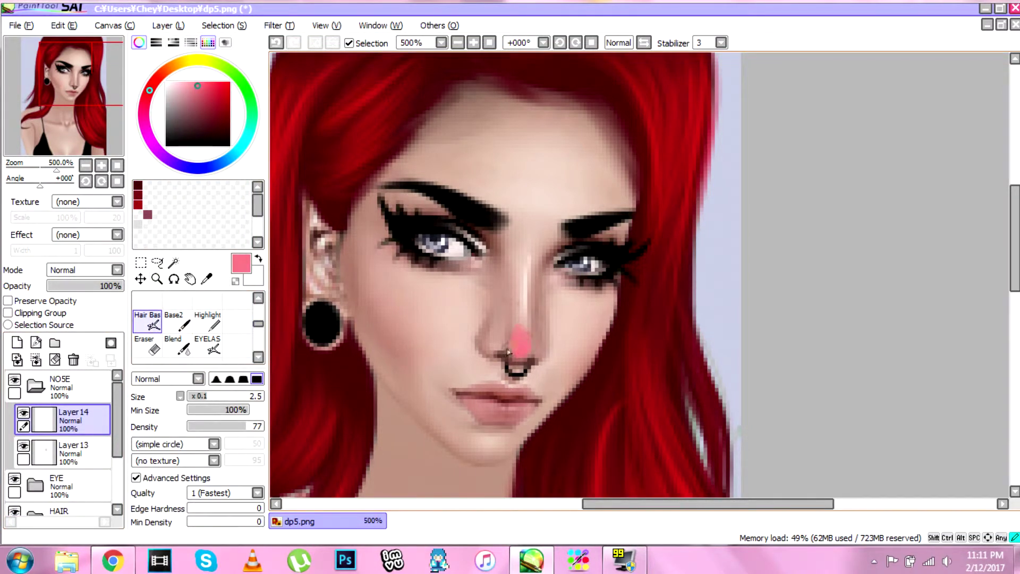
{"action": "left_click", "coordinate": [116, 269]}
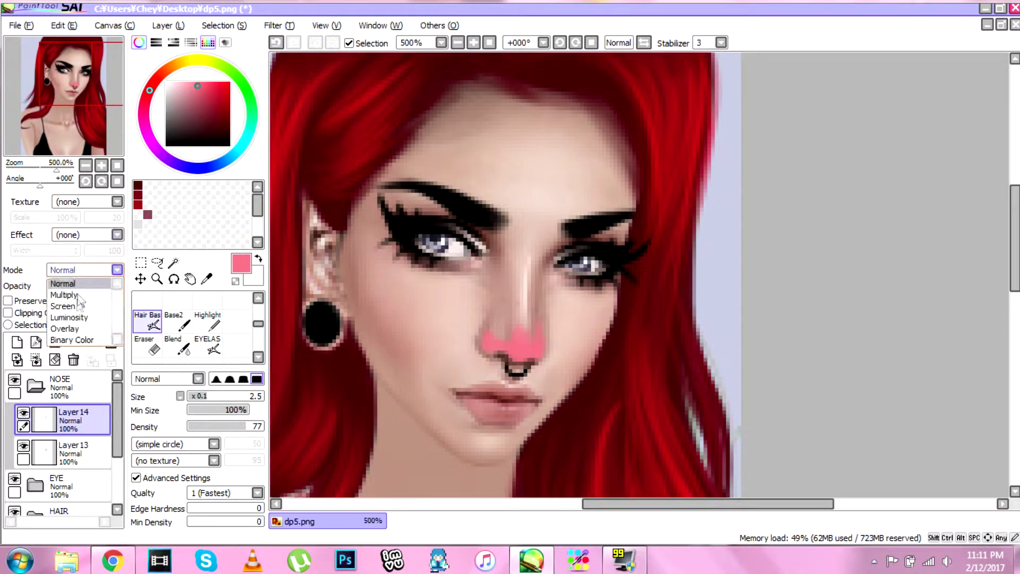
{"action": "left_click", "coordinate": [84, 297]}
Soften the pink nose blush with the Blur brush at size 4.0.
{"action": "left_click", "coordinate": [258, 298]}
{"action": "left_click", "coordinate": [238, 301]}
{"action": "left_click_drag", "start_coordinate": [473, 306], "coordinate": [499, 328]}
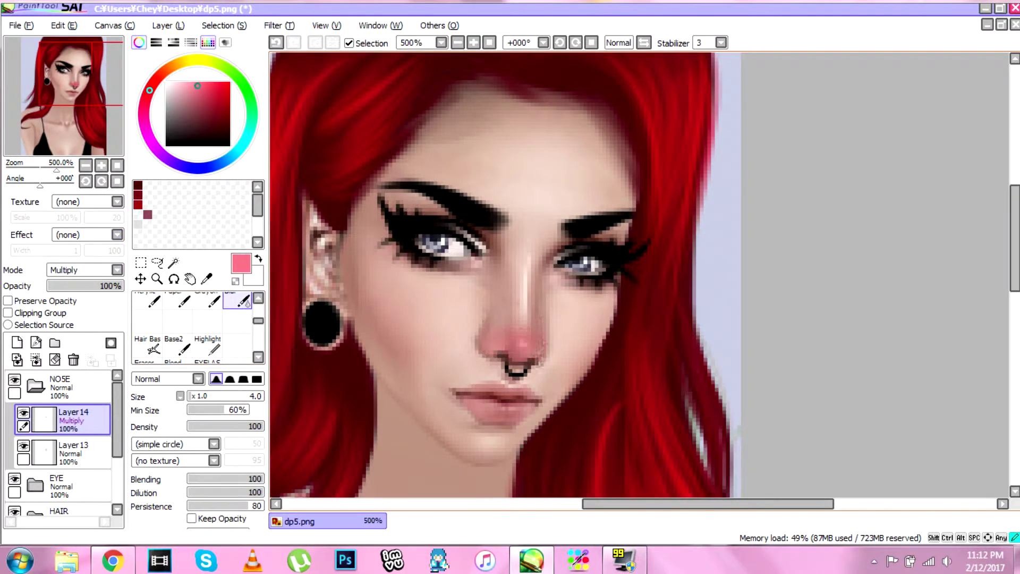
{"action": "left_click_drag", "start_coordinate": [498, 334], "coordinate": [525, 320]}
Try the Screen and Luminosity modes on the nose blush layer, and set it to Overlay.
{"action": "left_click", "coordinate": [98, 270]}
{"action": "left_click", "coordinate": [91, 306]}
{"action": "left_click", "coordinate": [96, 271]}
{"action": "left_click", "coordinate": [93, 317]}
{"action": "left_click", "coordinate": [116, 270]}
{"action": "left_click", "coordinate": [80, 303]}
{"action": "left_click", "coordinate": [157, 279]}
{"action": "left_click", "coordinate": [473, 432], "text": "alt"}
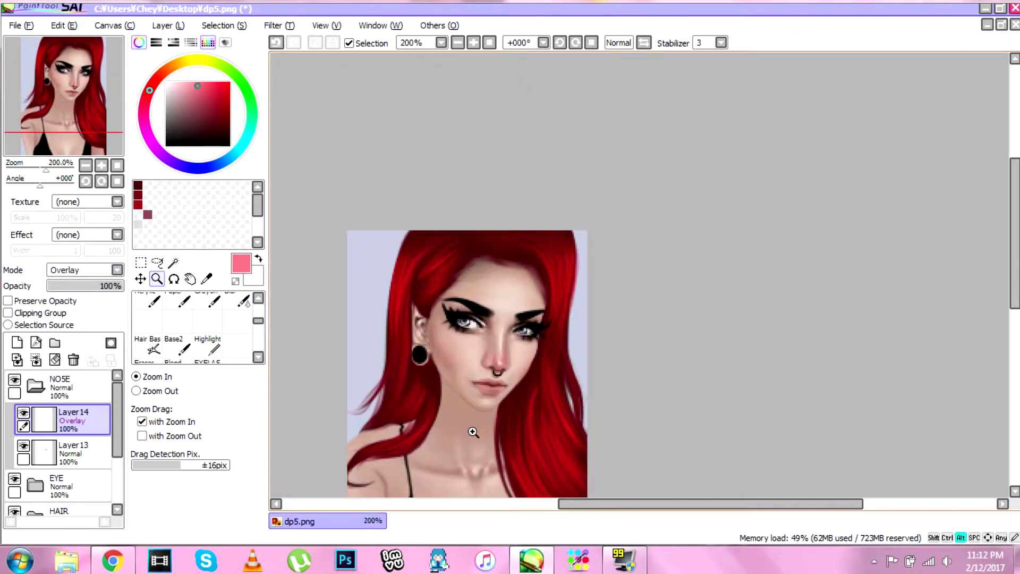
{"action": "left_click", "coordinate": [477, 398]}
Create a new layer above the NOSE folder, place it in a new folder and name the folder FACE.
{"action": "left_click", "coordinate": [16, 343]}
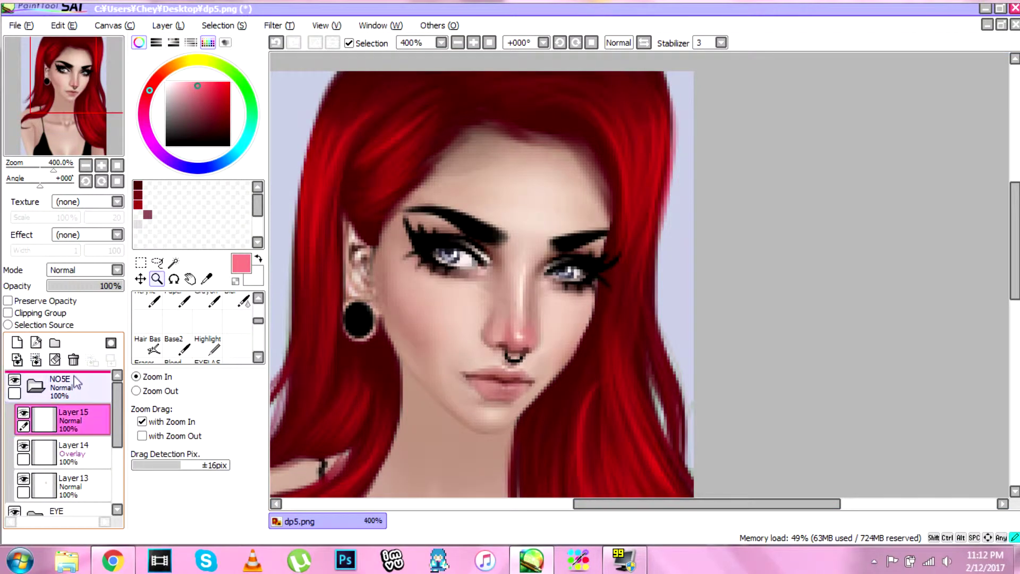
{"action": "left_click_drag", "start_coordinate": [74, 376], "coordinate": [73, 374]}
{"action": "left_click", "coordinate": [35, 419]}
{"action": "mouse_move", "coordinate": [1013, 244]}
{"action": "left_mouse_down"}
{"action": "mouse_move", "coordinate": [1014, 283]}
{"action": "mouse_move", "coordinate": [1014, 247]}
{"action": "left_mouse_up"}
{"action": "left_click", "coordinate": [55, 344]}
{"action": "left_click_drag", "start_coordinate": [59, 415], "coordinate": [60, 387]}
{"action": "double_click", "coordinate": [52, 382]}
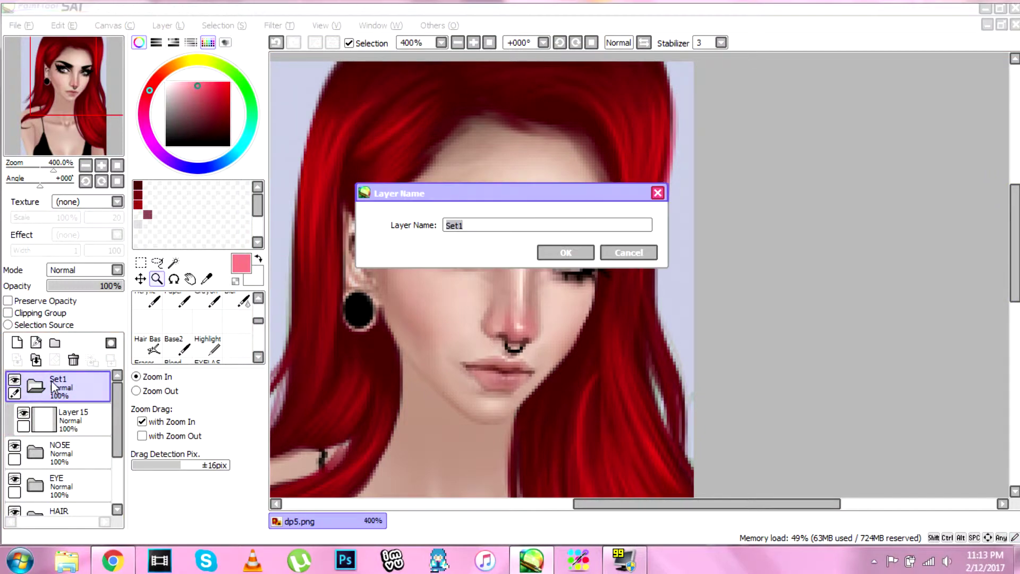
{"action": "key", "text": "Return"}
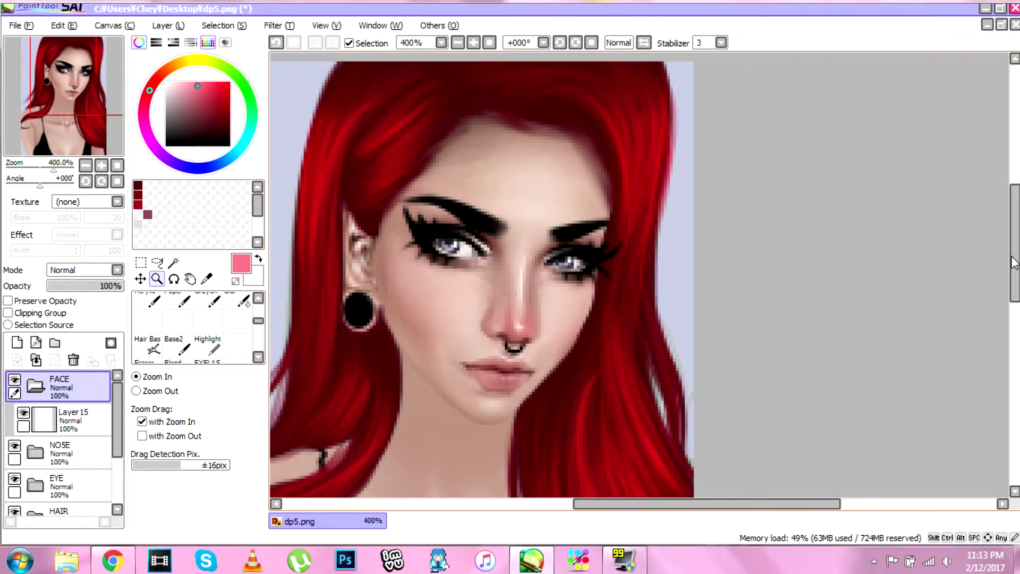
Sample a skin tone and paint the side of the face down to the jaw on the new FACE layer.
{"action": "left_click_drag", "start_coordinate": [1014, 262], "coordinate": [1013, 266]}
{"action": "left_click", "coordinate": [147, 346]}
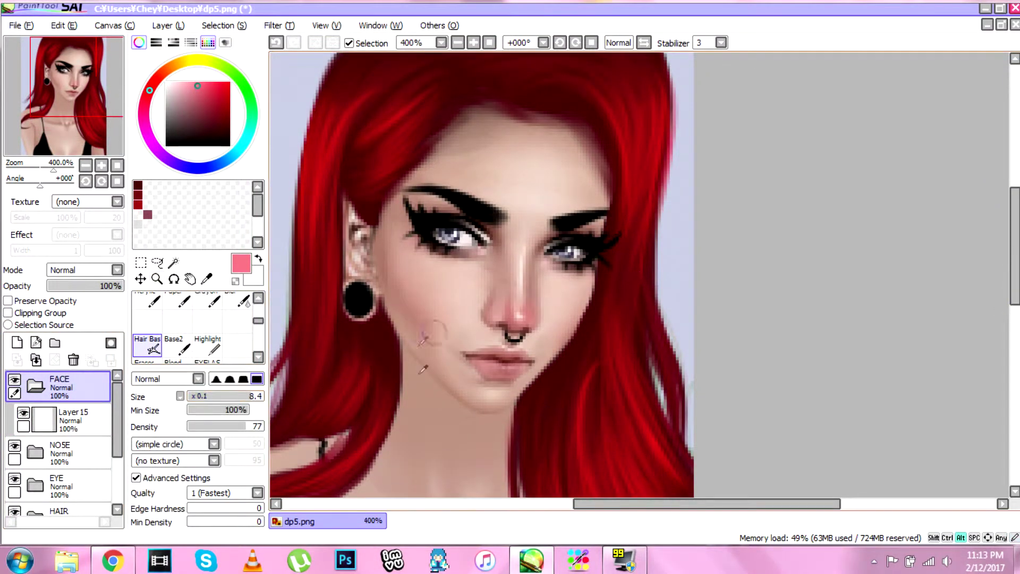
{"action": "left_click", "coordinate": [419, 374], "text": "alt"}
{"action": "left_click", "coordinate": [71, 419]}
{"action": "mouse_move", "coordinate": [389, 223]}
{"action": "left_mouse_down"}
{"action": "mouse_move", "coordinate": [399, 303]}
{"action": "mouse_move", "coordinate": [431, 359]}
{"action": "left_mouse_up"}
Move the FACE folder below the HAIR folder, directly above the base portrait layer.
{"action": "left_click_drag", "start_coordinate": [78, 387], "coordinate": [80, 499]}
{"action": "left_click_drag", "start_coordinate": [118, 425], "coordinate": [125, 470]}
{"action": "left_click_drag", "start_coordinate": [87, 380], "coordinate": [83, 457]}
Cover the ear with skin tone and shade the jawline and upper neck in darker brown at brush size 4.1.
{"action": "left_click_drag", "start_coordinate": [351, 207], "coordinate": [363, 239]}
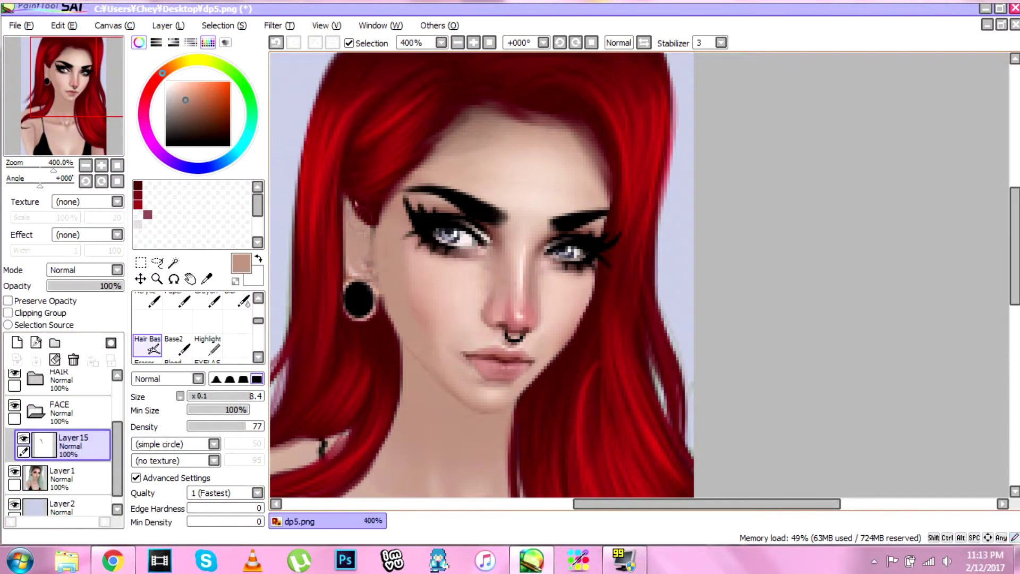
{"action": "left_click", "coordinate": [189, 114]}
{"action": "left_click_drag", "start_coordinate": [237, 396], "coordinate": [221, 400]}
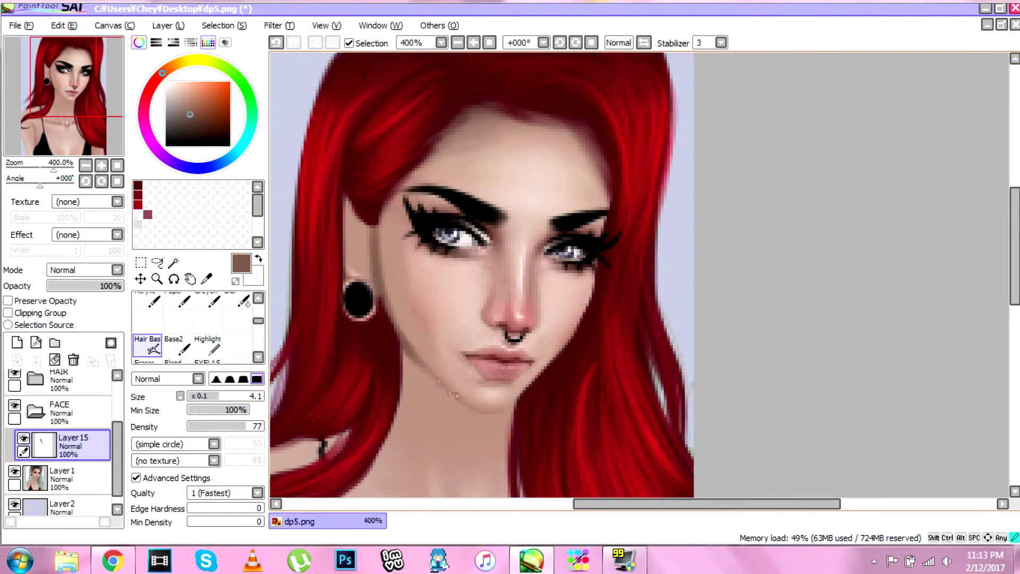
{"action": "left_click_drag", "start_coordinate": [1015, 294], "coordinate": [1014, 321]}
{"action": "left_click_drag", "start_coordinate": [489, 324], "coordinate": [503, 317]}
{"action": "mouse_move", "coordinate": [397, 241]}
{"action": "left_mouse_down"}
{"action": "mouse_move", "coordinate": [425, 309]}
{"action": "mouse_move", "coordinate": [494, 345]}
{"action": "mouse_move", "coordinate": [414, 284]}
{"action": "mouse_move", "coordinate": [496, 322]}
{"action": "left_mouse_up"}
Soften the cheek, jaw and neck shadows with the Blur brush, increasing its size to 8.0.
{"action": "left_click", "coordinate": [239, 302]}
{"action": "left_click_drag", "start_coordinate": [367, 130], "coordinate": [372, 183]}
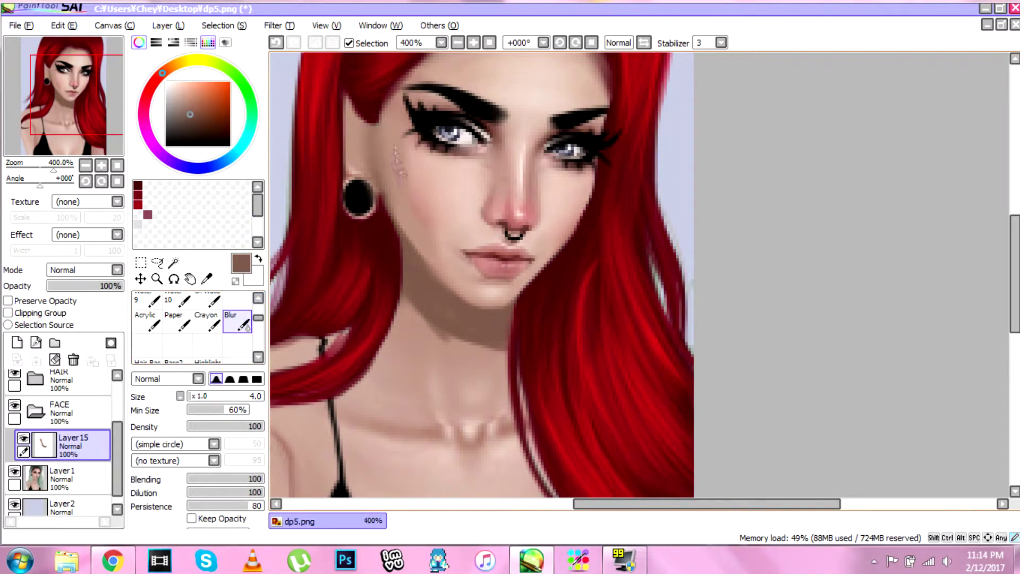
{"action": "left_click_drag", "start_coordinate": [190, 395], "coordinate": [202, 393]}
{"action": "mouse_move", "coordinate": [408, 302]}
{"action": "left_mouse_down"}
{"action": "mouse_move", "coordinate": [489, 336]}
{"action": "mouse_move", "coordinate": [410, 285]}
{"action": "left_mouse_up"}
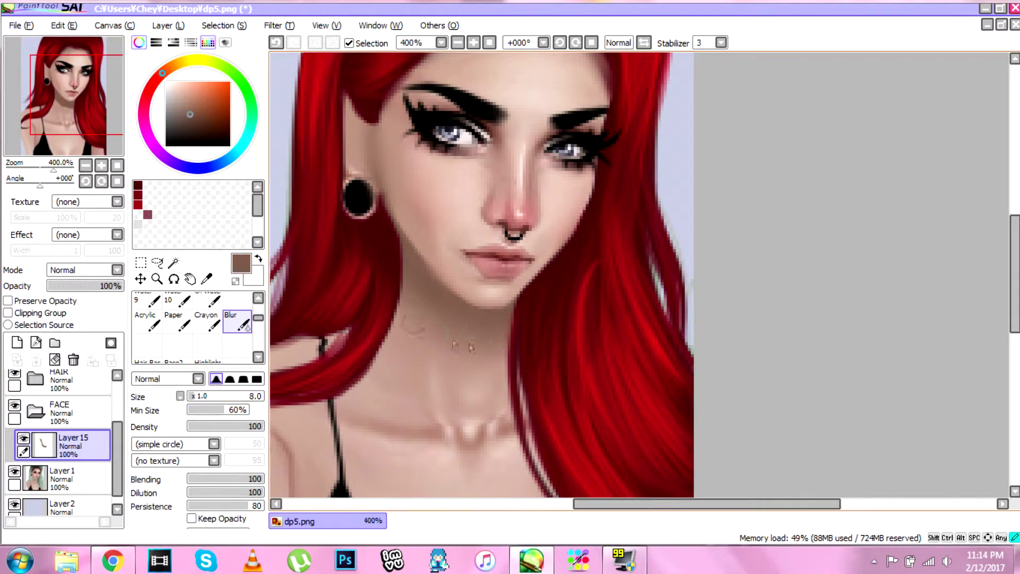
Shade the forehead along the hairline in brown and soften it with the Blur brush at size 10.0.
{"action": "scroll", "coordinate": [956, 280], "scroll_direction": "up", "scroll_amount": 3}
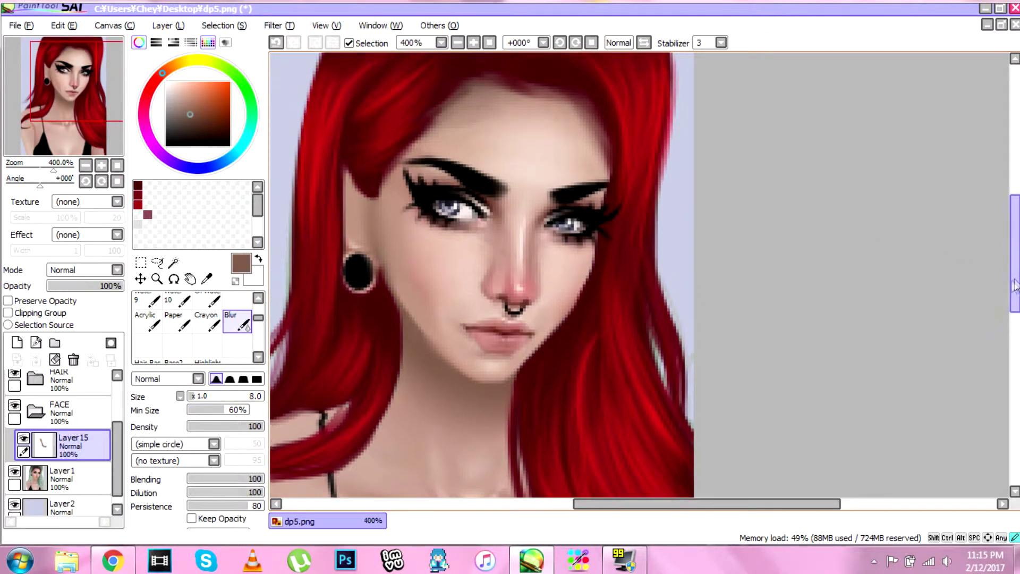
{"action": "scroll", "coordinate": [207, 348], "scroll_direction": "down", "scroll_amount": 1}
{"action": "left_click", "coordinate": [149, 346]}
{"action": "mouse_move", "coordinate": [532, 90]}
{"action": "left_mouse_down"}
{"action": "mouse_move", "coordinate": [469, 95]}
{"action": "mouse_move", "coordinate": [578, 123]}
{"action": "mouse_move", "coordinate": [578, 97]}
{"action": "mouse_move", "coordinate": [611, 169]}
{"action": "left_mouse_up"}
{"action": "scroll", "coordinate": [247, 319], "scroll_direction": "up", "scroll_amount": 1}
{"action": "left_click", "coordinate": [241, 321]}
{"action": "left_click", "coordinate": [195, 396]}
{"action": "mouse_move", "coordinate": [420, 144]}
{"action": "left_mouse_down"}
{"action": "mouse_move", "coordinate": [576, 103]}
{"action": "mouse_move", "coordinate": [581, 124]}
{"action": "left_mouse_up"}
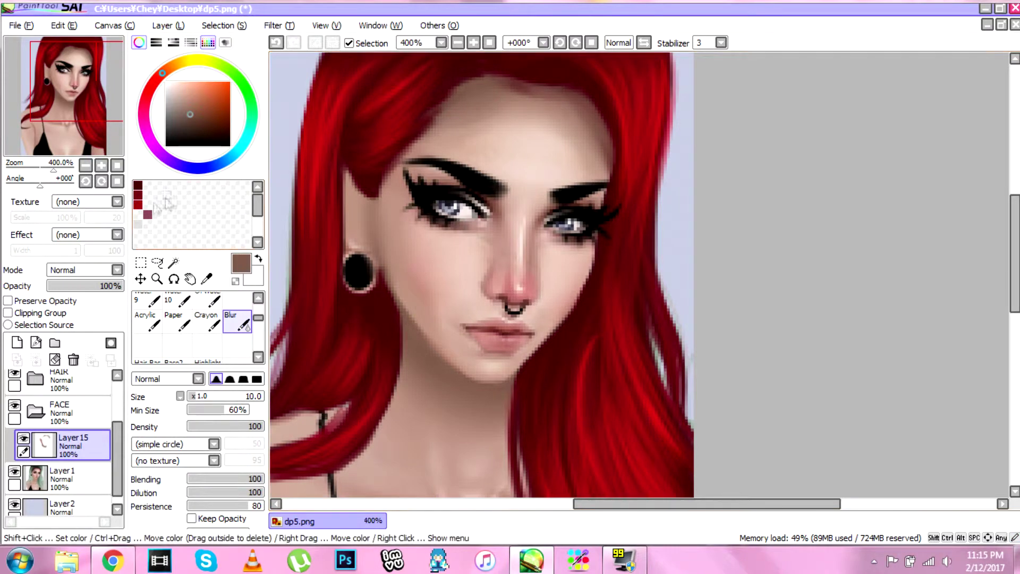
Add a new layer and paint red blush on both outer cheeks with the Hair Bas brush at size 5.8.
{"action": "left_click", "coordinate": [148, 93]}
{"action": "left_click", "coordinate": [215, 83]}
{"action": "left_click", "coordinate": [212, 100]}
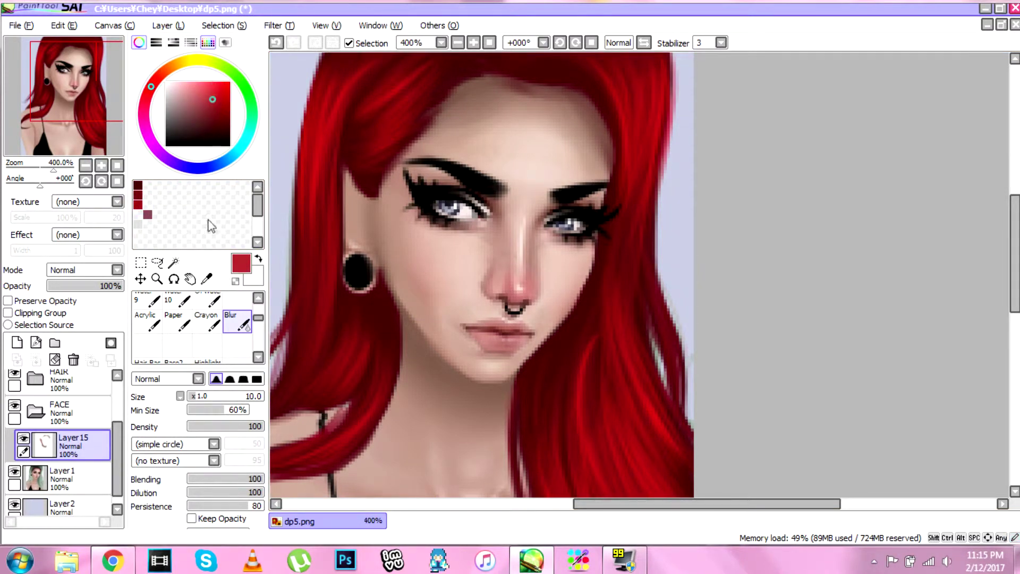
{"action": "left_click", "coordinate": [17, 343]}
{"action": "left_click", "coordinate": [148, 360]}
{"action": "left_click_drag", "start_coordinate": [223, 396], "coordinate": [231, 396]}
{"action": "mouse_move", "coordinate": [393, 218]}
{"action": "left_mouse_down"}
{"action": "mouse_move", "coordinate": [395, 242]}
{"action": "mouse_move", "coordinate": [412, 234]}
{"action": "mouse_move", "coordinate": [409, 255]}
{"action": "left_mouse_up"}
{"action": "left_click_drag", "start_coordinate": [586, 256], "coordinate": [587, 277]}
Paint a lighter pink patch beside the red blush on each cheek.
{"action": "left_click", "coordinate": [186, 88]}
{"action": "left_click_drag", "start_coordinate": [412, 252], "coordinate": [419, 230]}
{"action": "left_click_drag", "start_coordinate": [569, 257], "coordinate": [582, 276]}
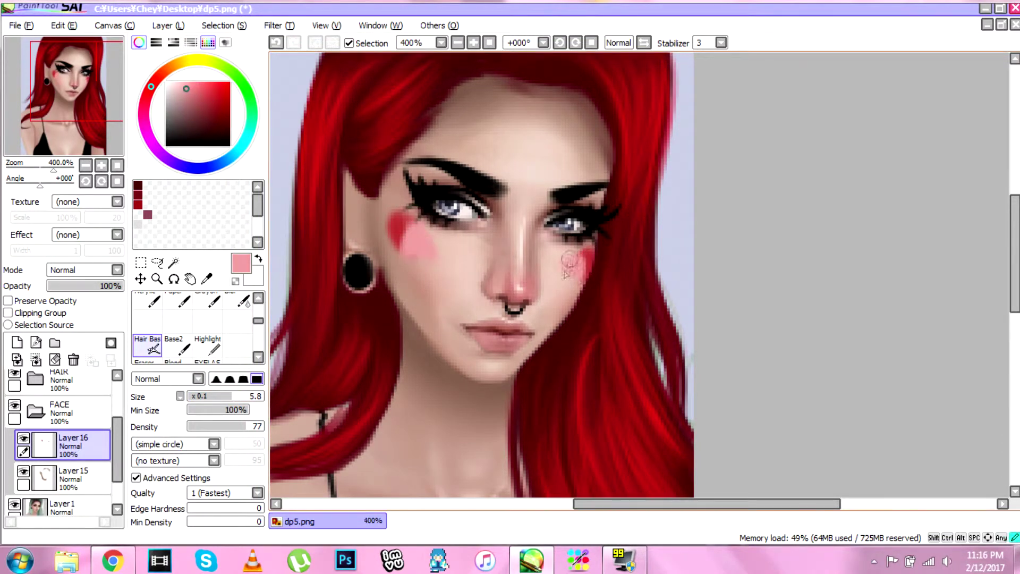
Diffuse the blush on both cheeks with the Blur brush at size 9.0.
{"action": "scroll", "coordinate": [237, 322], "scroll_direction": "up", "scroll_amount": 1}
{"action": "left_click", "coordinate": [237, 322]}
{"action": "left_click", "coordinate": [194, 398]}
{"action": "mouse_move", "coordinate": [395, 226]}
{"action": "left_mouse_down"}
{"action": "mouse_move", "coordinate": [402, 249]}
{"action": "mouse_move", "coordinate": [423, 257]}
{"action": "mouse_move", "coordinate": [412, 228]}
{"action": "mouse_move", "coordinate": [428, 247]}
{"action": "left_mouse_up"}
{"action": "mouse_move", "coordinate": [558, 276]}
{"action": "left_mouse_down"}
{"action": "mouse_move", "coordinate": [585, 255]}
{"action": "mouse_move", "coordinate": [581, 268]}
{"action": "left_mouse_up"}
Add a layer beneath the blush and paint pale skin highlights under both eyes, on the chin and on the forehead.
{"action": "left_click", "coordinate": [71, 477]}
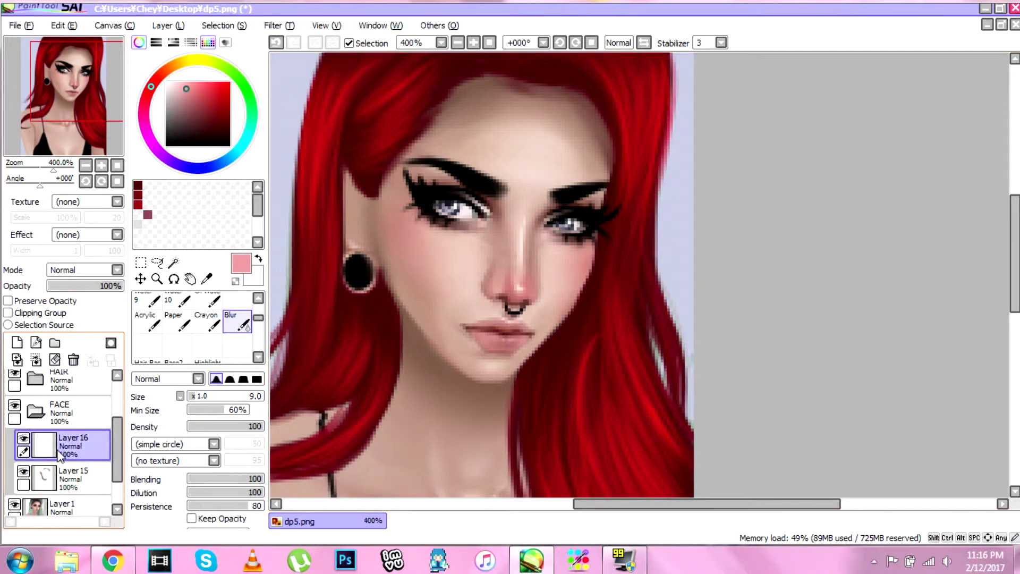
{"action": "left_click", "coordinate": [17, 343]}
{"action": "left_click", "coordinate": [148, 362]}
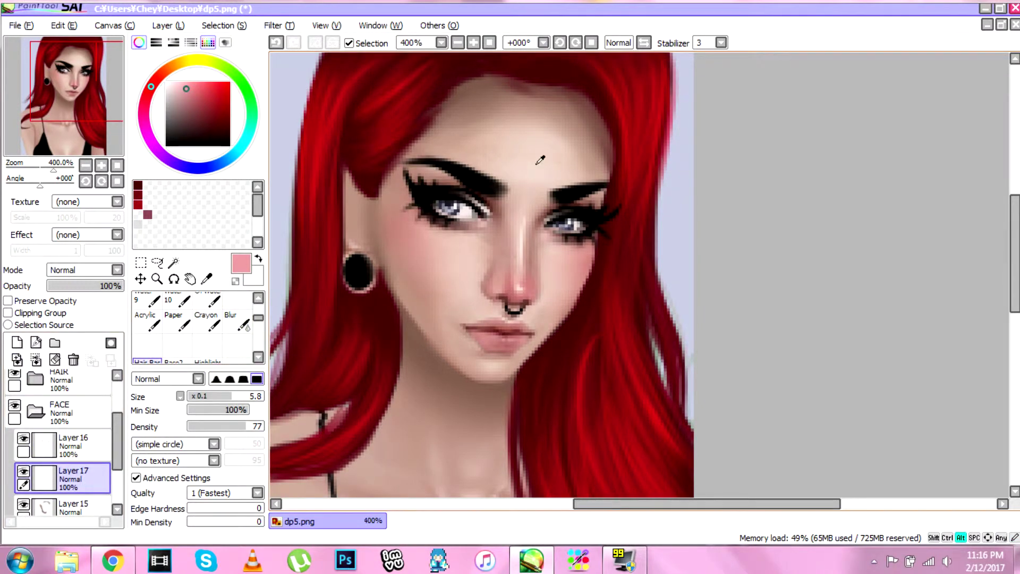
{"action": "left_click", "coordinate": [538, 163], "text": "alt"}
{"action": "left_click", "coordinate": [171, 86]}
{"action": "mouse_move", "coordinate": [444, 239]}
{"action": "left_mouse_down"}
{"action": "mouse_move", "coordinate": [476, 256]}
{"action": "mouse_move", "coordinate": [441, 276]}
{"action": "left_mouse_up"}
{"action": "left_click_drag", "start_coordinate": [551, 256], "coordinate": [553, 278]}
{"action": "left_click_drag", "start_coordinate": [486, 364], "coordinate": [497, 367]}
{"action": "mouse_move", "coordinate": [510, 152]}
{"action": "left_mouse_down"}
{"action": "mouse_move", "coordinate": [547, 157]}
{"action": "mouse_move", "coordinate": [547, 173]}
{"action": "mouse_move", "coordinate": [542, 122]}
{"action": "left_mouse_up"}
Blur the pale highlights under the eyes and on the chin into the surrounding skin.
{"action": "left_click", "coordinate": [237, 322]}
{"action": "mouse_move", "coordinate": [441, 231]}
{"action": "left_mouse_down"}
{"action": "mouse_move", "coordinate": [469, 284]}
{"action": "mouse_move", "coordinate": [425, 236]}
{"action": "left_mouse_up"}
{"action": "left_click_drag", "start_coordinate": [550, 257], "coordinate": [551, 293]}
{"action": "left_click_drag", "start_coordinate": [476, 363], "coordinate": [497, 372]}
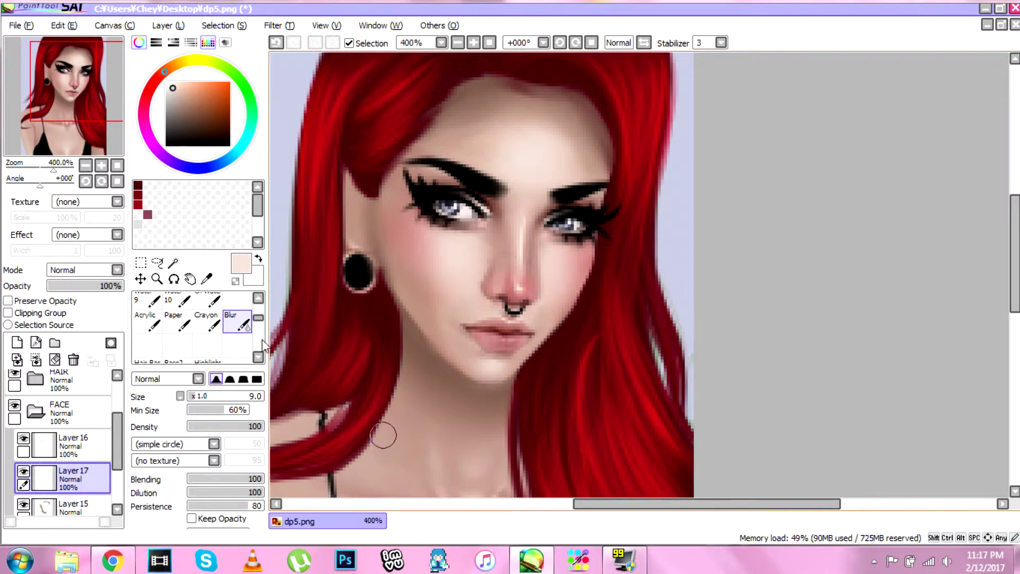
Select the pink nose blush layer and hide it.
{"action": "scroll", "coordinate": [58, 414], "scroll_direction": "up", "scroll_amount": 4}
{"action": "left_click", "coordinate": [59, 417]}
{"action": "left_click", "coordinate": [24, 414]}
Select the face shading layer and toggle its visibility to compare the face with and without it.
{"action": "scroll", "coordinate": [79, 430], "scroll_direction": "down", "scroll_amount": 4}
{"action": "left_click", "coordinate": [71, 424]}
{"action": "left_click", "coordinate": [23, 417]}
{"action": "left_click", "coordinate": [23, 417]}
{"action": "left_click", "coordinate": [23, 431]}
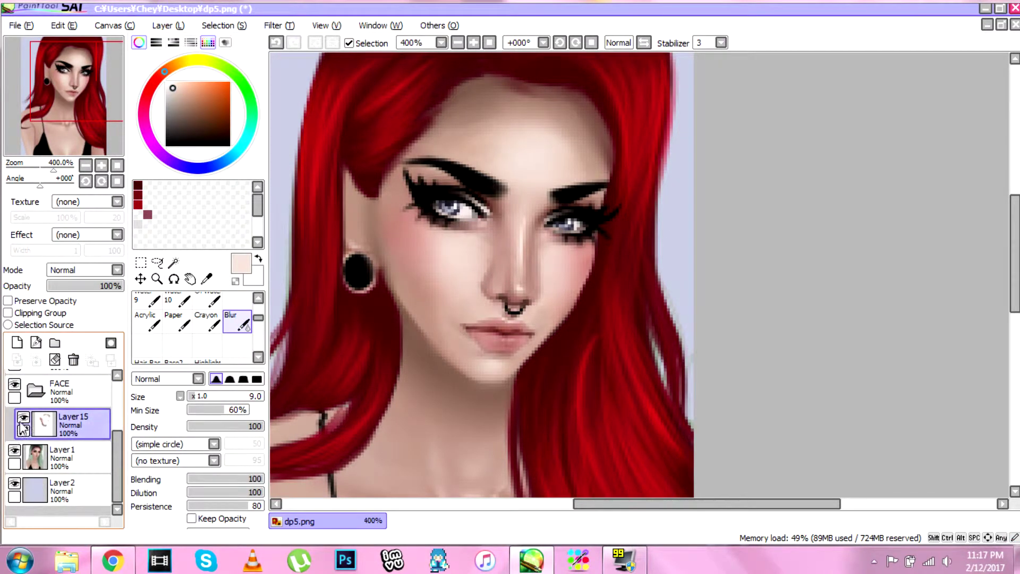
Add a layer in the FACE folder, paint brown shading inside the ear at brush size 1.9, blur it and erase stray edges.
{"action": "left_click", "coordinate": [17, 342]}
{"action": "left_click", "coordinate": [147, 361]}
{"action": "left_click_drag", "start_coordinate": [186, 102], "coordinate": [194, 117]}
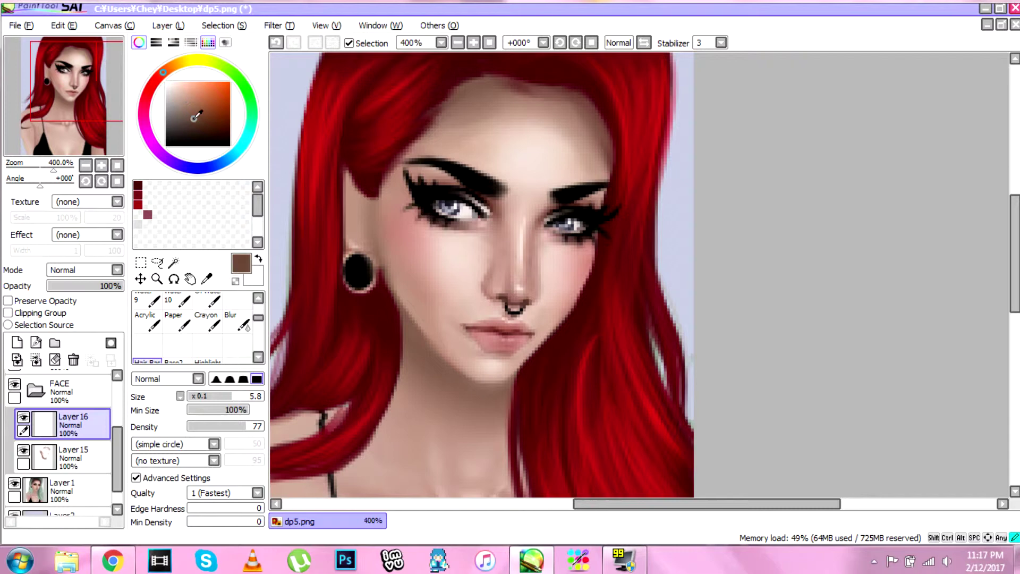
{"action": "left_click_drag", "start_coordinate": [223, 397], "coordinate": [200, 396]}
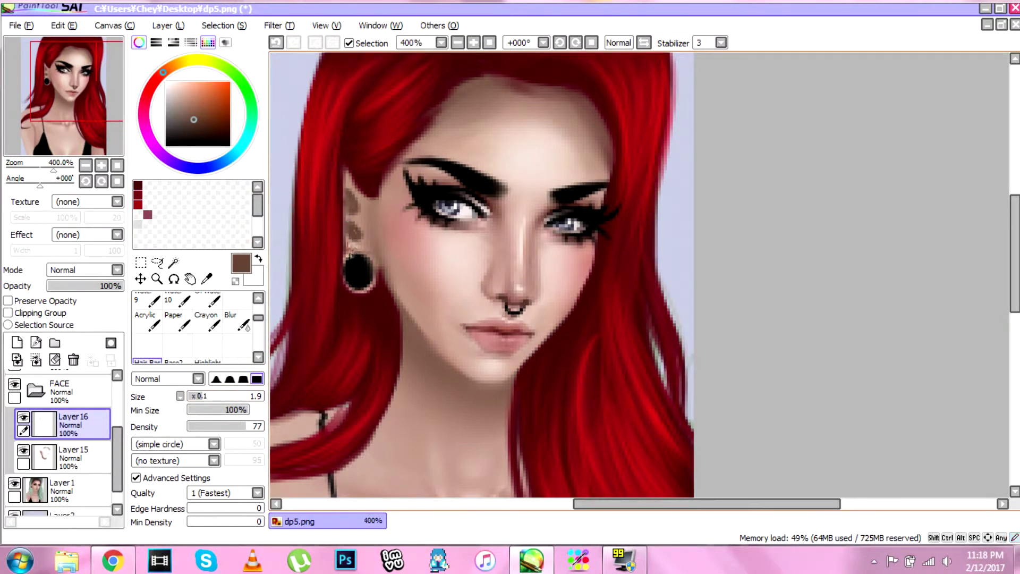
{"action": "left_click", "coordinate": [237, 322]}
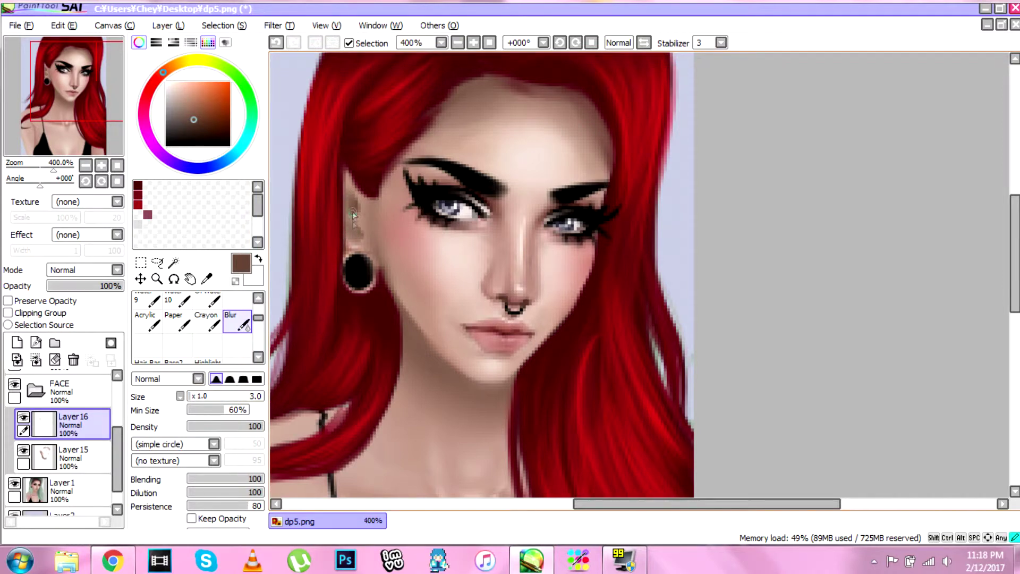
{"action": "key", "text": "e"}
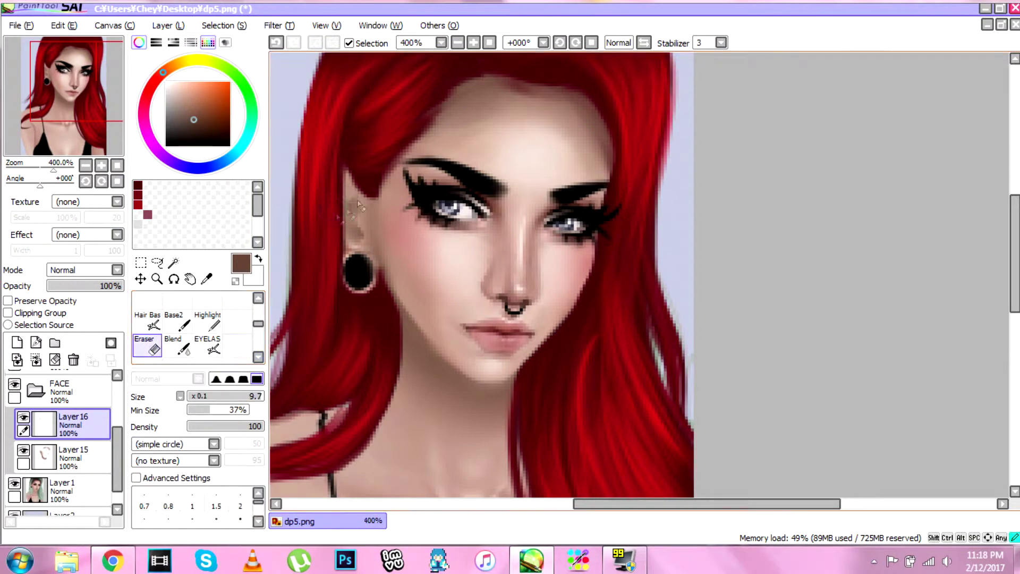
Paint thin inner-ear contours in a darker brown and blur them into the ear shading.
{"action": "left_click_drag", "start_coordinate": [194, 122], "coordinate": [195, 127]}
{"action": "left_click", "coordinate": [149, 322]}
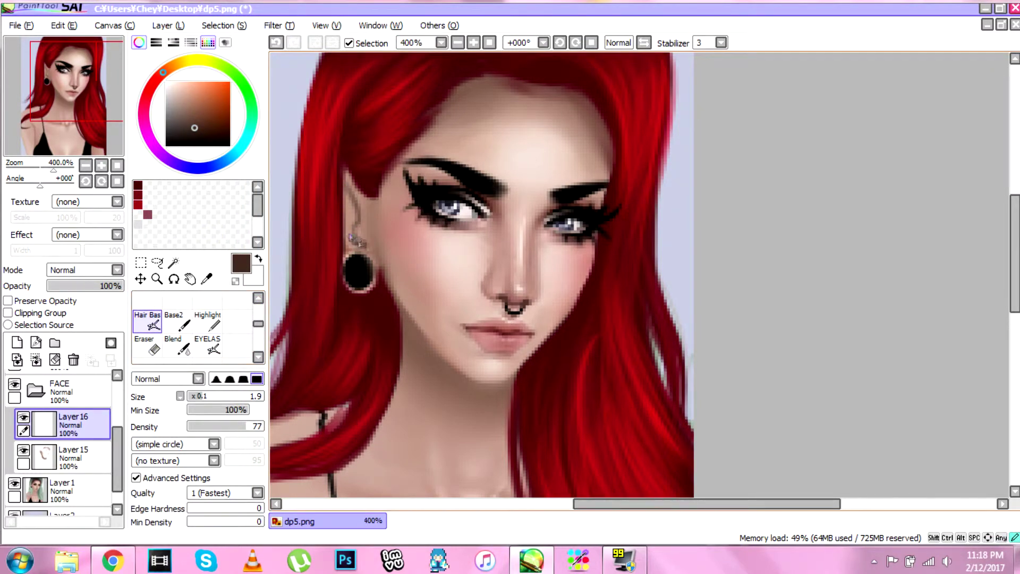
{"action": "scroll", "coordinate": [244, 305], "scroll_direction": "up", "scroll_amount": 1}
{"action": "left_click", "coordinate": [243, 303]}
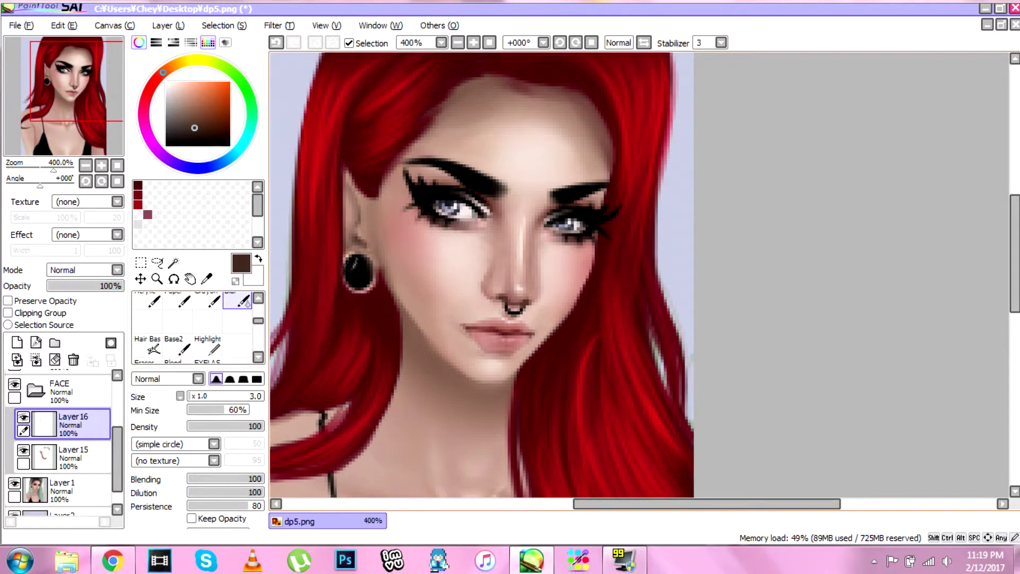
Sample the ear's skin tone, touch up the skin above the ear plug with the Highlight brush and blur it.
{"action": "key", "text": "alt"}
{"action": "left_click", "coordinate": [413, 281], "text": "alt"}
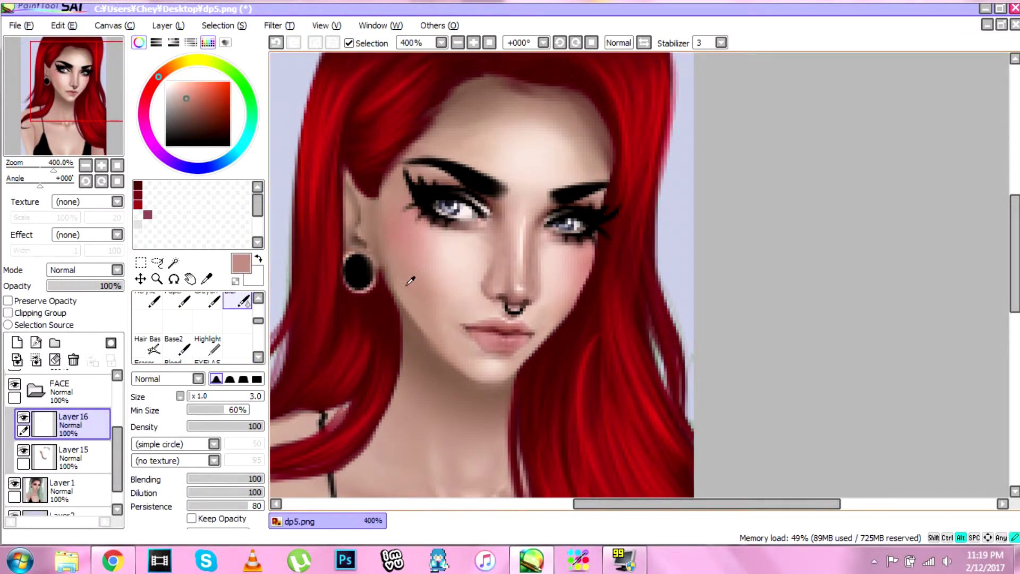
{"action": "left_click", "coordinate": [361, 235], "text": "alt"}
{"action": "left_click", "coordinate": [208, 346]}
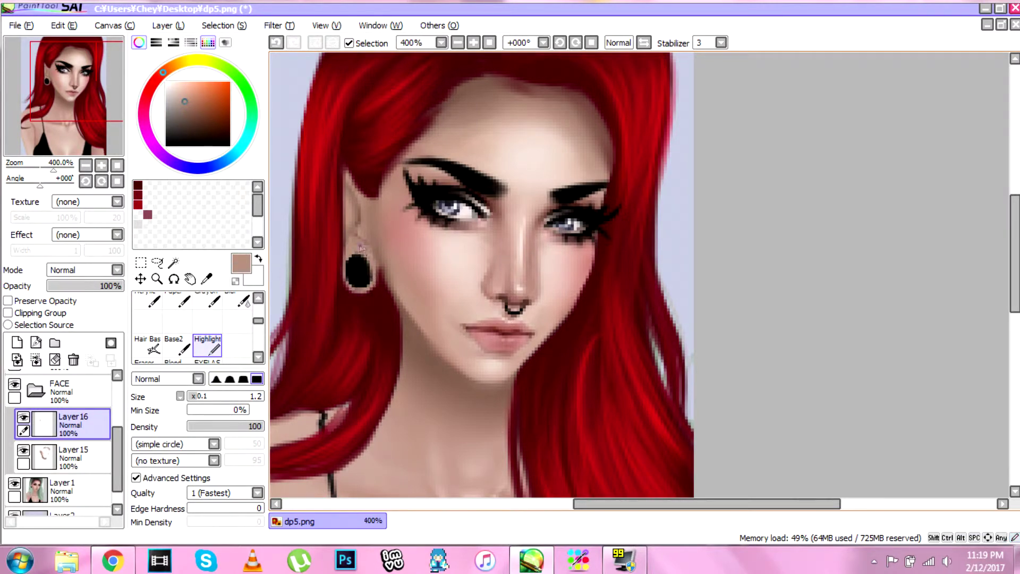
{"action": "left_click", "coordinate": [239, 302]}
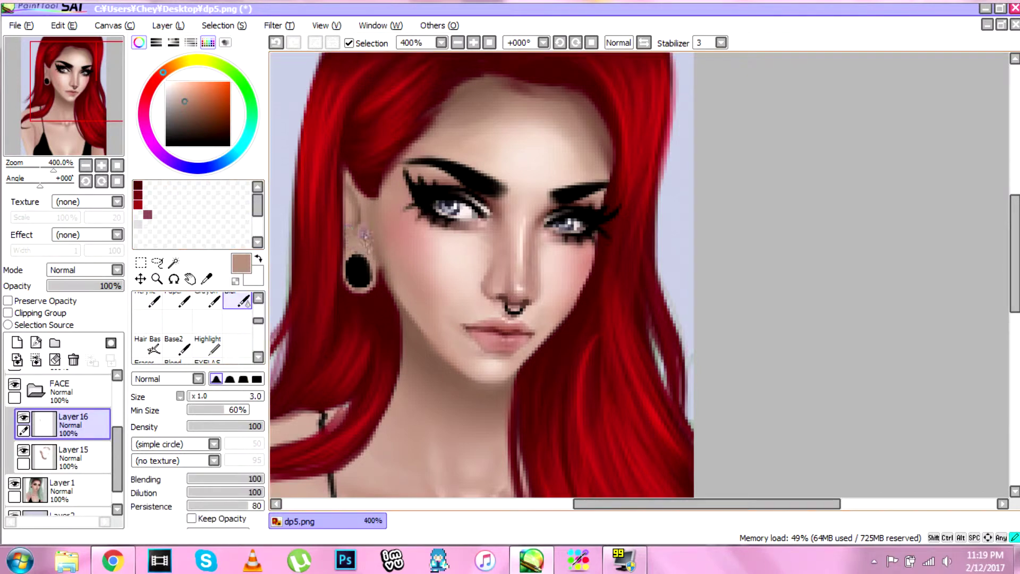
{"action": "left_click_drag", "start_coordinate": [349, 203], "coordinate": [354, 219]}
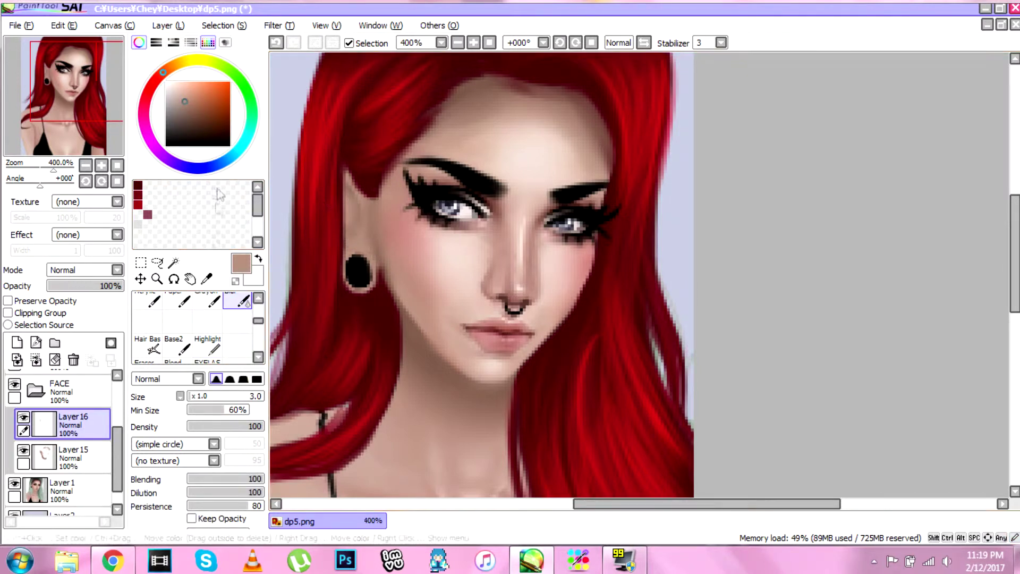
Sample a mid brown near the ear plug and add small inner-ear shadows with the Highlight brush.
{"action": "left_click", "coordinate": [148, 346]}
{"action": "left_click", "coordinate": [348, 250], "text": "alt"}
{"action": "left_click", "coordinate": [208, 346]}
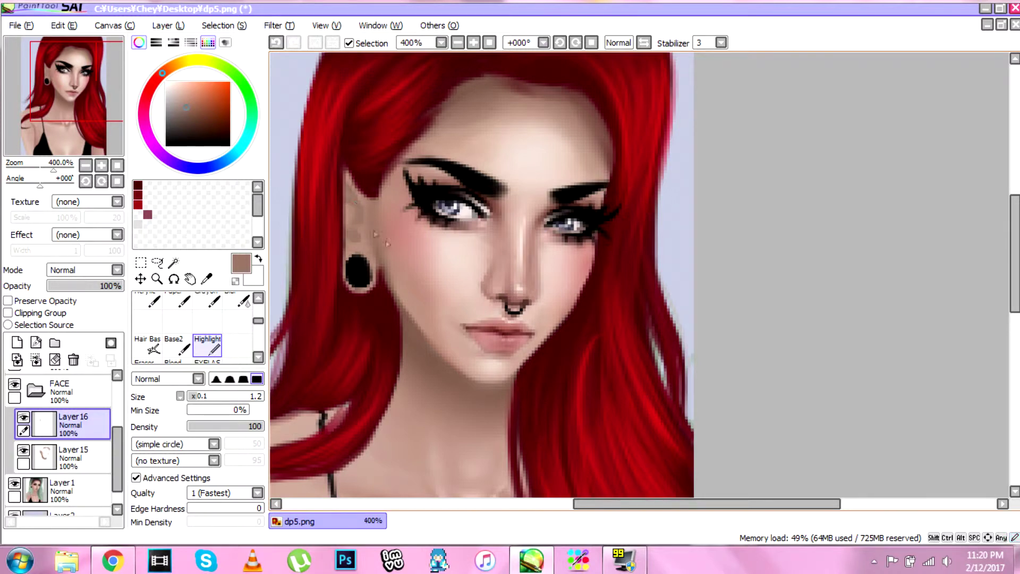
Collapse the FACE folder and create a folder named MOUTH at the head of the layer stack.
{"action": "left_click_drag", "start_coordinate": [1014, 263], "coordinate": [1003, 302]}
{"action": "left_click", "coordinate": [157, 279]}
{"action": "left_click", "coordinate": [535, 428], "text": "alt"}
{"action": "left_click", "coordinate": [536, 429], "text": "alt"}
{"action": "left_click", "coordinate": [520, 243]}
{"action": "left_click", "coordinate": [521, 243]}
{"action": "left_click", "coordinate": [520, 243]}
{"action": "left_click", "coordinate": [34, 392]}
{"action": "left_click_drag", "start_coordinate": [116, 453], "coordinate": [115, 415]}
{"action": "left_click", "coordinate": [55, 343]}
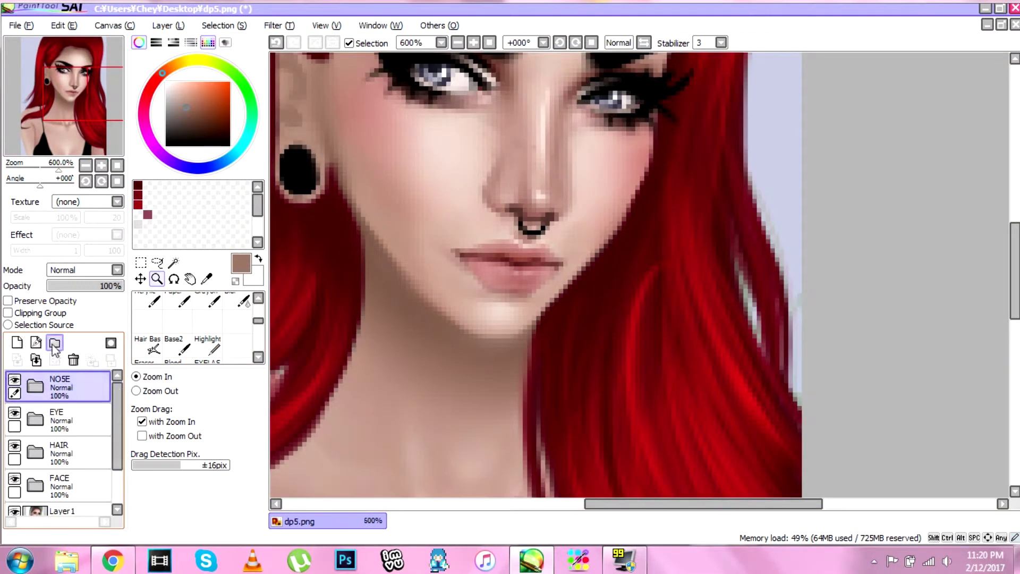
{"action": "double_click", "coordinate": [52, 384]}
{"action": "type", "text": "MOUTH"}
{"action": "key", "text": "Return"}
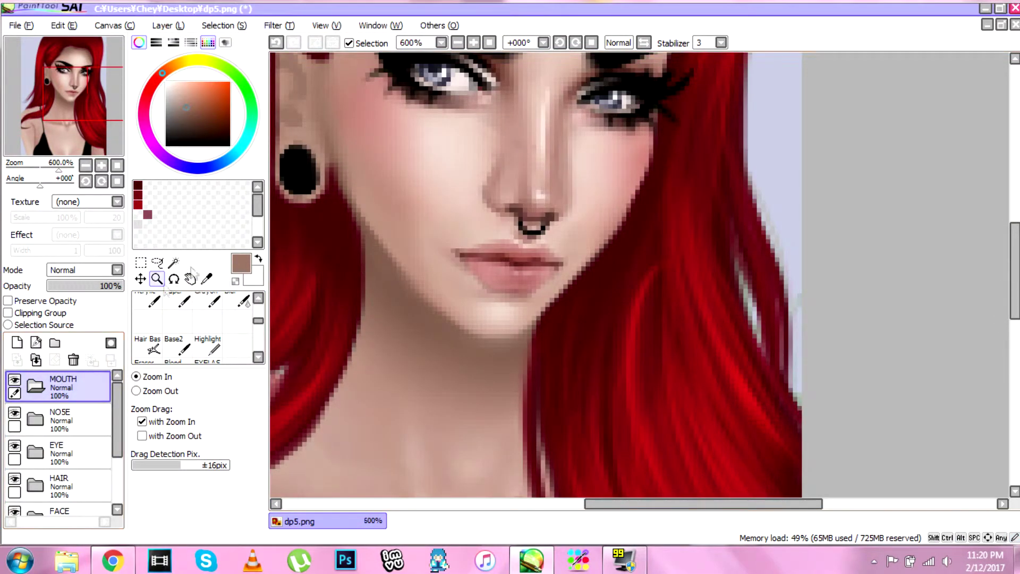
On the base portrait layer, paint both lips smooth and fuller with the Blend brush in the sampled lip pink.
{"action": "scroll", "coordinate": [58, 446], "scroll_direction": "down", "scroll_amount": 3}
{"action": "left_click", "coordinate": [61, 465]}
{"action": "scroll", "coordinate": [184, 348], "scroll_direction": "down", "scroll_amount": 1}
{"action": "left_click", "coordinate": [184, 348]}
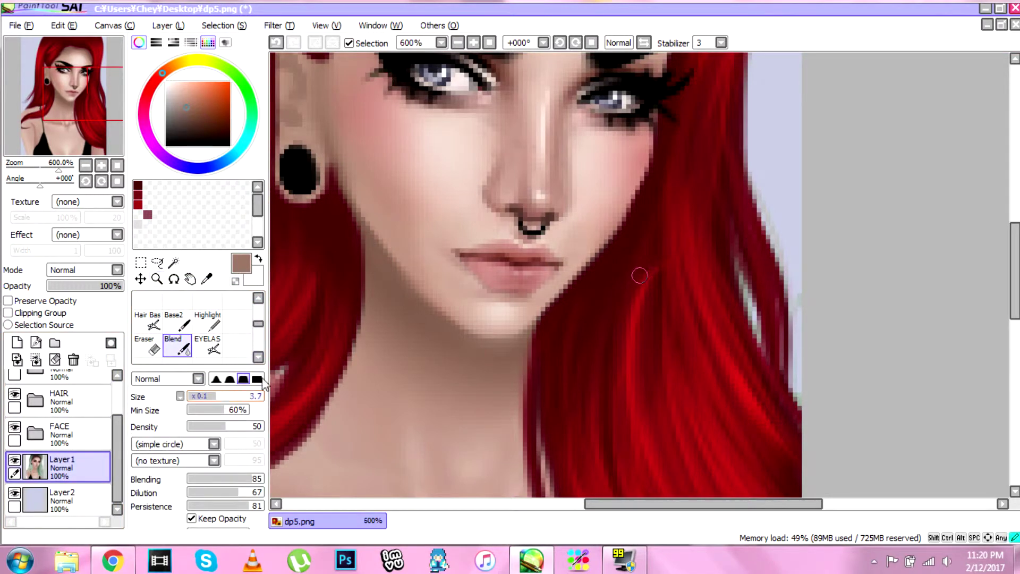
{"action": "left_click", "coordinate": [513, 272], "text": "alt"}
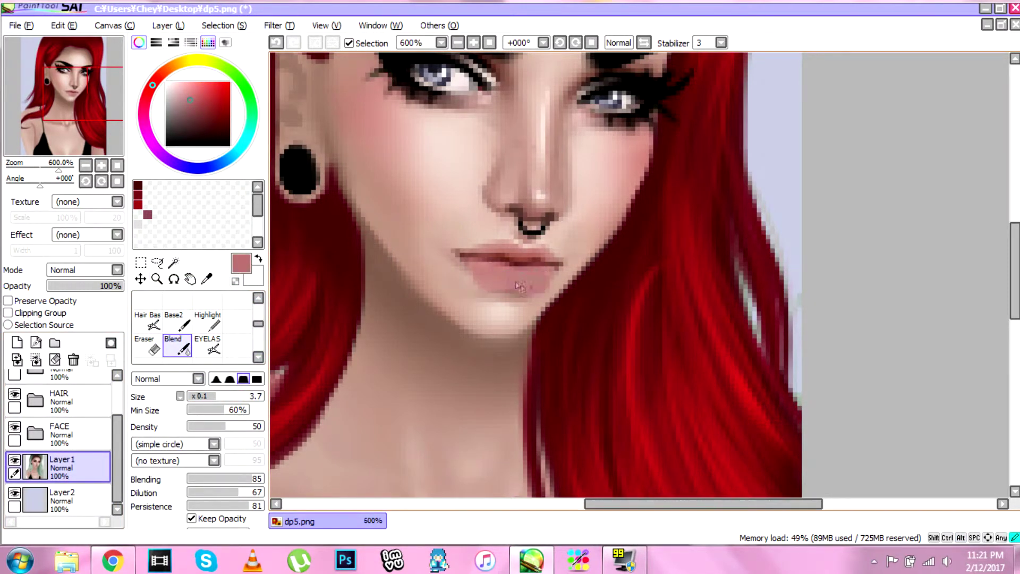
{"action": "mouse_move", "coordinate": [459, 248]}
{"action": "left_mouse_down"}
{"action": "mouse_move", "coordinate": [528, 258]}
{"action": "mouse_move", "coordinate": [482, 263]}
{"action": "mouse_move", "coordinate": [519, 257]}
{"action": "mouse_move", "coordinate": [556, 269]}
{"action": "mouse_move", "coordinate": [533, 252]}
{"action": "mouse_move", "coordinate": [499, 268]}
{"action": "mouse_move", "coordinate": [561, 265]}
{"action": "mouse_move", "coordinate": [517, 256]}
{"action": "mouse_move", "coordinate": [490, 265]}
{"action": "left_mouse_up"}
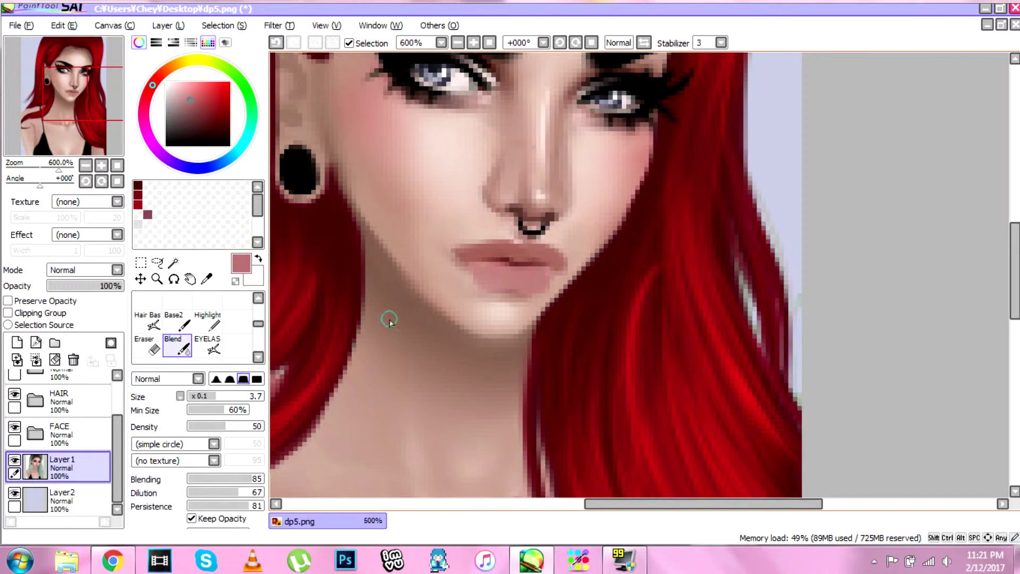
Redraw the parting line between the lips in dark red-brown with the Highlight brush at size 0.5.
{"action": "right_click", "coordinate": [508, 260]}
{"action": "left_click", "coordinate": [207, 321]}
{"action": "left_click", "coordinate": [190, 396]}
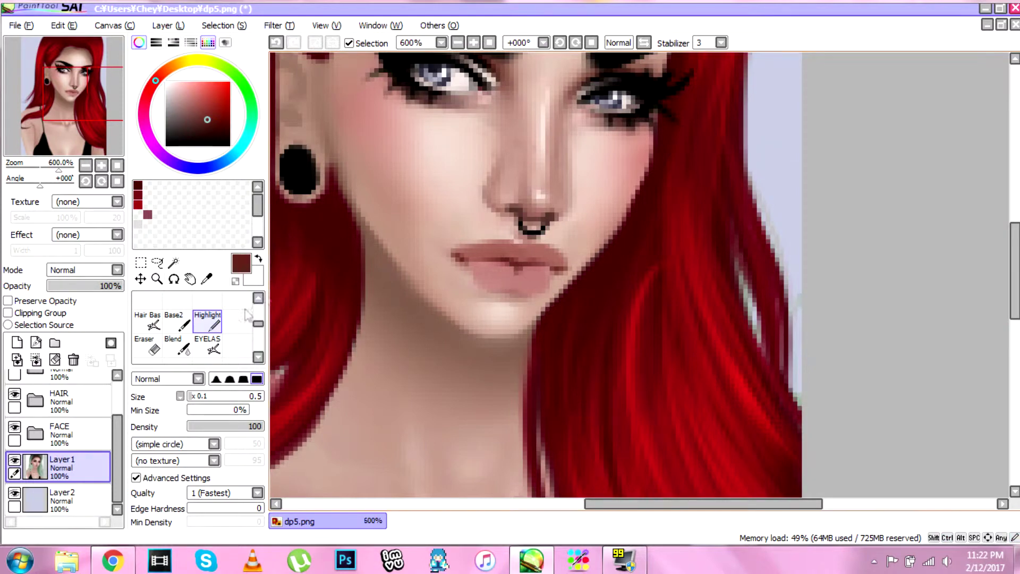
Add a Luminosity layer above the portrait and dab light pink highlights along the lips, undoing misplaced strokes.
{"action": "left_click", "coordinate": [16, 342]}
{"action": "left_click", "coordinate": [85, 270]}
{"action": "left_click", "coordinate": [79, 316]}
{"action": "left_click", "coordinate": [494, 277], "text": "alt"}
{"action": "left_click", "coordinate": [191, 88]}
{"action": "key", "text": "ctrl+z"}
{"action": "mouse_move", "coordinate": [486, 268]}
{"action": "left_mouse_down"}
{"action": "mouse_move", "coordinate": [511, 281]}
{"action": "mouse_move", "coordinate": [512, 269]}
{"action": "left_mouse_up"}
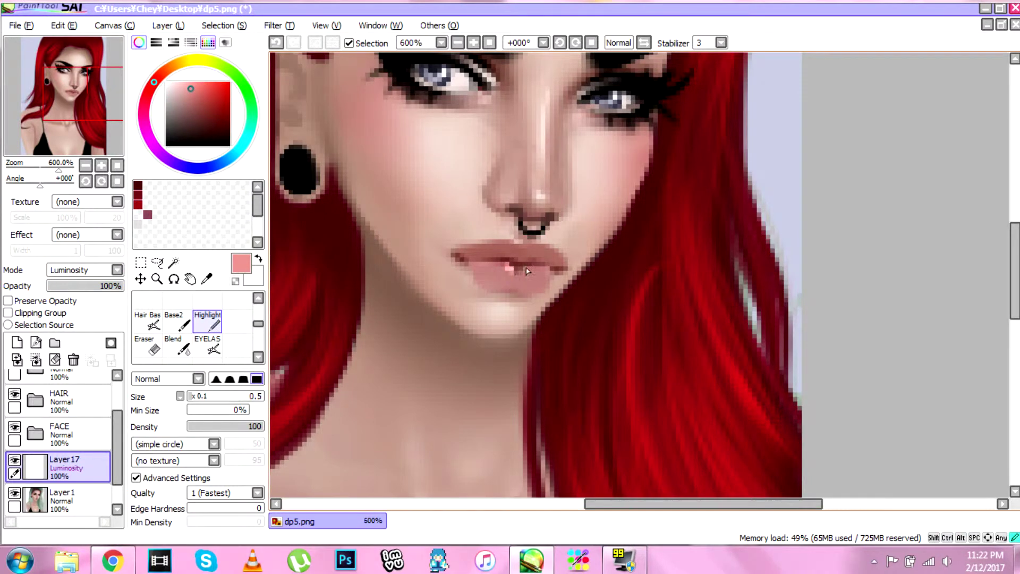
{"action": "key", "text": "ctrl+z"}
{"action": "key", "text": "ctrl+z"}
Paint the lip centre bright red on a new layer at size 3.1, set it to Multiply and place it beneath the highlights.
{"action": "left_click", "coordinate": [17, 343]}
{"action": "left_click", "coordinate": [505, 283], "text": "alt"}
{"action": "left_click_drag", "start_coordinate": [155, 81], "coordinate": [150, 89]}
{"action": "left_click", "coordinate": [213, 88]}
{"action": "left_click", "coordinate": [211, 396]}
{"action": "mouse_move", "coordinate": [521, 261]}
{"action": "left_mouse_down"}
{"action": "mouse_move", "coordinate": [502, 258]}
{"action": "mouse_move", "coordinate": [526, 266]}
{"action": "left_mouse_up"}
{"action": "left_click", "coordinate": [84, 270]}
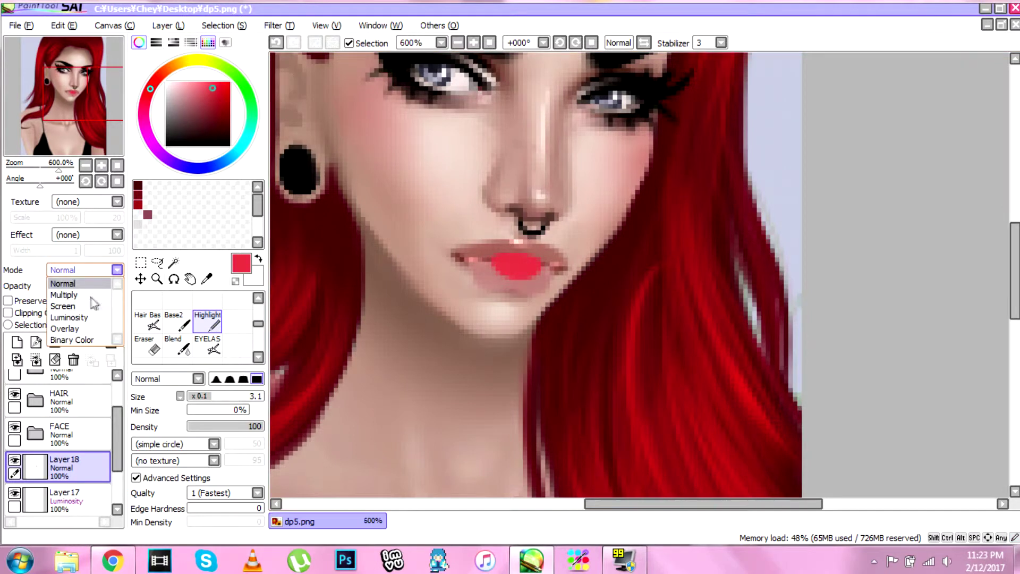
{"action": "left_click", "coordinate": [63, 294]}
{"action": "left_click_drag", "start_coordinate": [77, 459], "coordinate": [76, 505]}
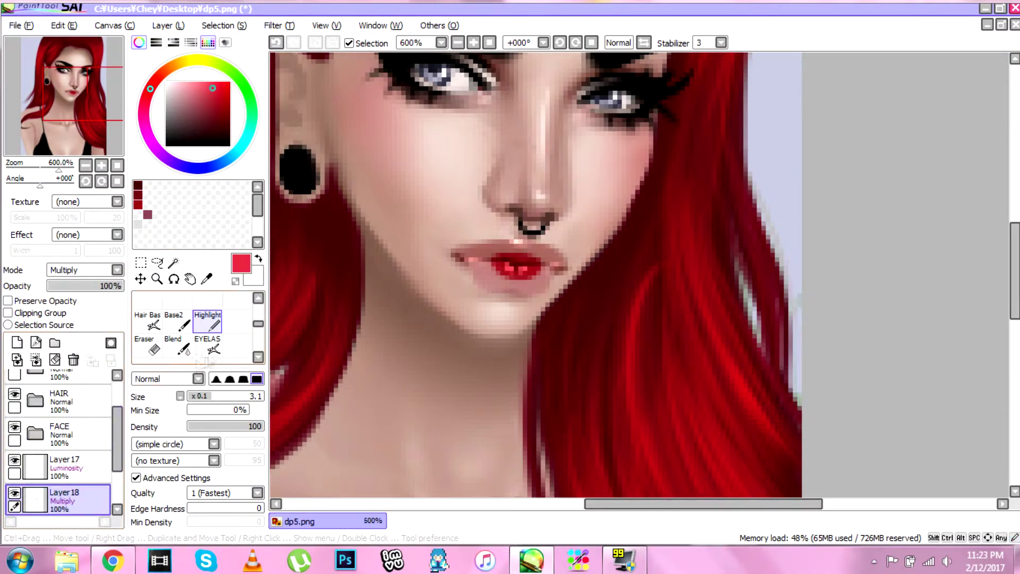
Blur the red lip tint outward so it fades into the surrounding lip colour.
{"action": "scroll", "coordinate": [237, 304], "scroll_direction": "up", "scroll_amount": 1}
{"action": "left_click", "coordinate": [237, 301]}
{"action": "mouse_move", "coordinate": [509, 259]}
{"action": "left_mouse_down"}
{"action": "mouse_move", "coordinate": [541, 269]}
{"action": "mouse_move", "coordinate": [492, 273]}
{"action": "left_mouse_up"}
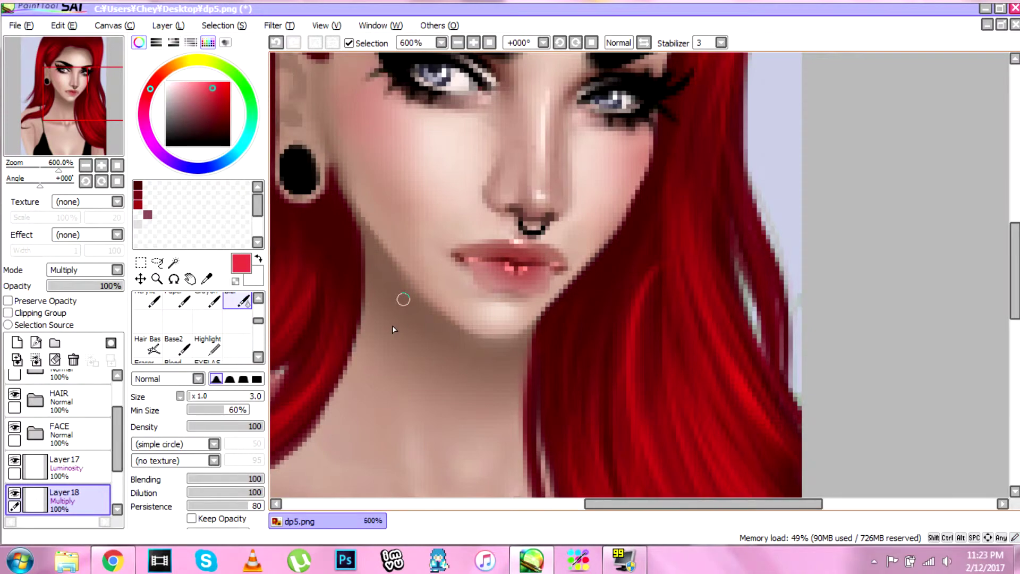
Create a folder directly beneath the FACE folder and name it BODY.
{"action": "left_click", "coordinate": [157, 279]}
{"action": "left_click", "coordinate": [472, 331], "text": "alt"}
{"action": "left_click", "coordinate": [468, 336], "text": "alt"}
{"action": "left_click", "coordinate": [458, 351], "text": "alt"}
{"action": "left_click", "coordinate": [450, 371], "text": "alt"}
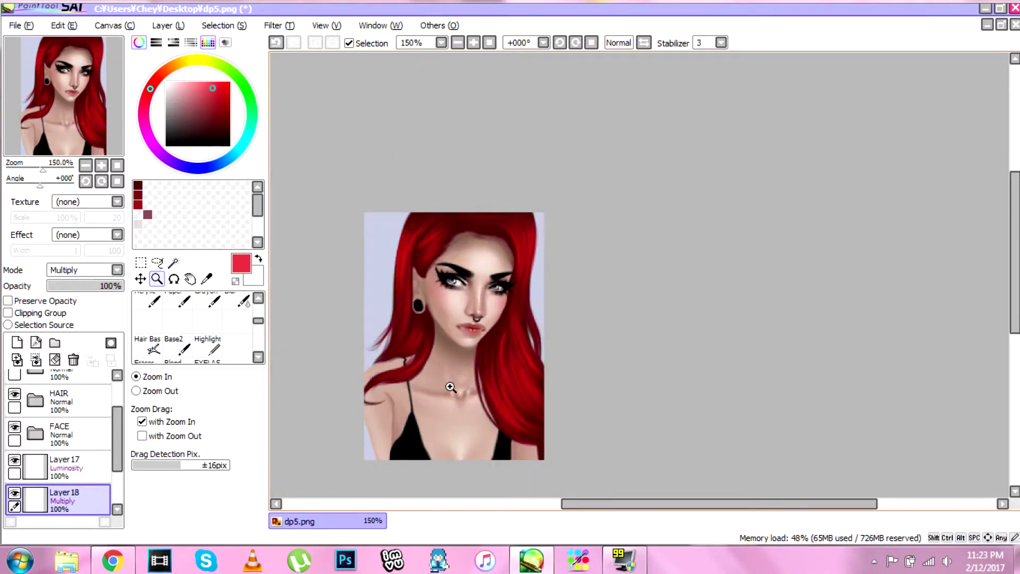
{"action": "left_click", "coordinate": [450, 387]}
{"action": "scroll", "coordinate": [88, 460], "scroll_direction": "down", "scroll_amount": 2}
{"action": "left_click", "coordinate": [85, 470]}
{"action": "scroll", "coordinate": [82, 460], "scroll_direction": "up", "scroll_amount": 1}
{"action": "left_click", "coordinate": [74, 437]}
{"action": "left_click", "coordinate": [54, 343]}
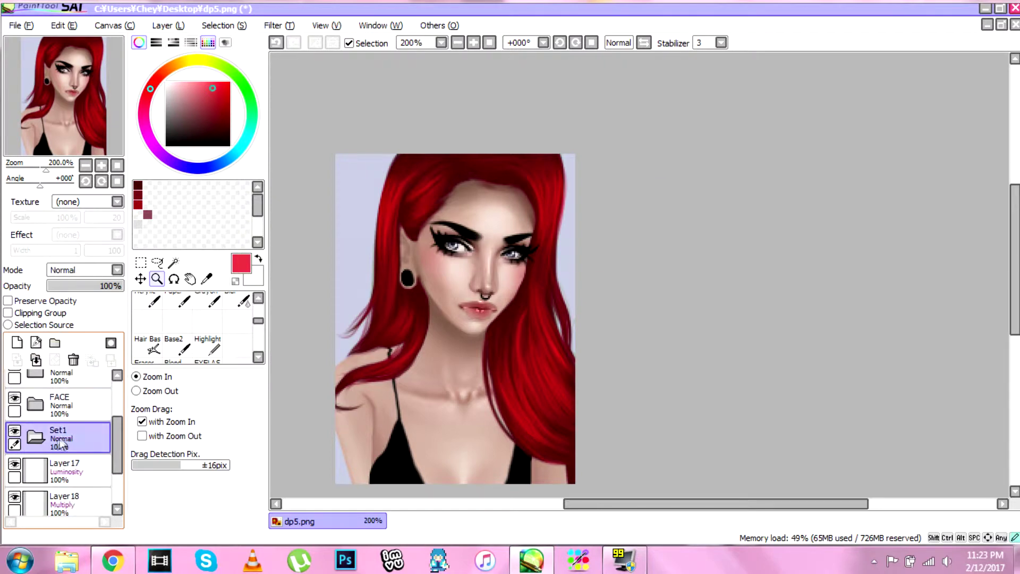
{"action": "double_click", "coordinate": [66, 443]}
{"action": "type", "text": "BODY"}
{"action": "key", "text": "Return"}
Add a layer in the BODY folder and cover the neck, chest, shoulders and straps with sampled skin tone at brush size 10.
{"action": "left_click_drag", "start_coordinate": [1013, 277], "coordinate": [1002, 315]}
{"action": "left_click", "coordinate": [148, 345]}
{"action": "left_click", "coordinate": [416, 320], "text": "alt"}
{"action": "left_click_drag", "start_coordinate": [250, 396], "coordinate": [294, 394]}
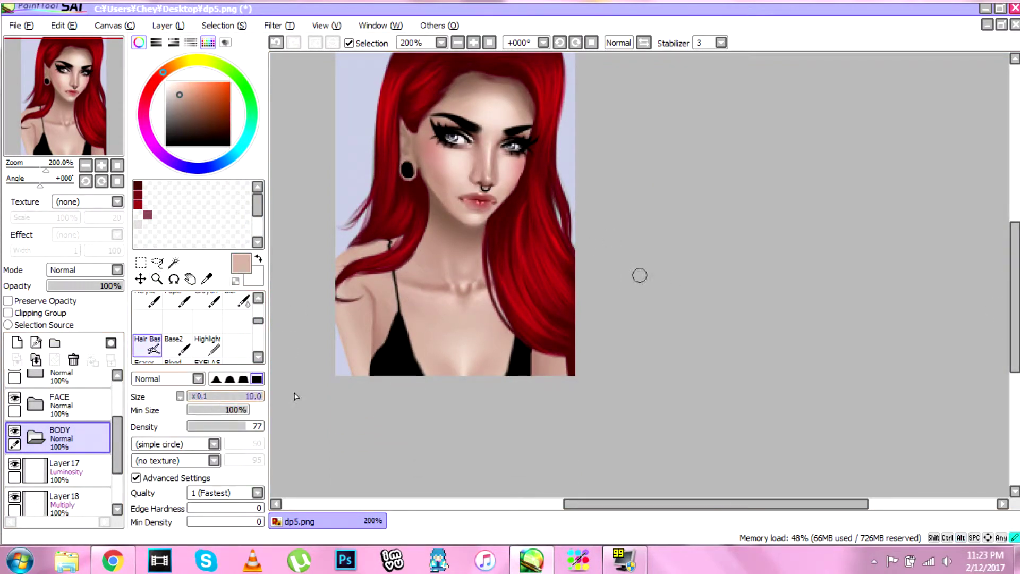
{"action": "left_click", "coordinate": [17, 342]}
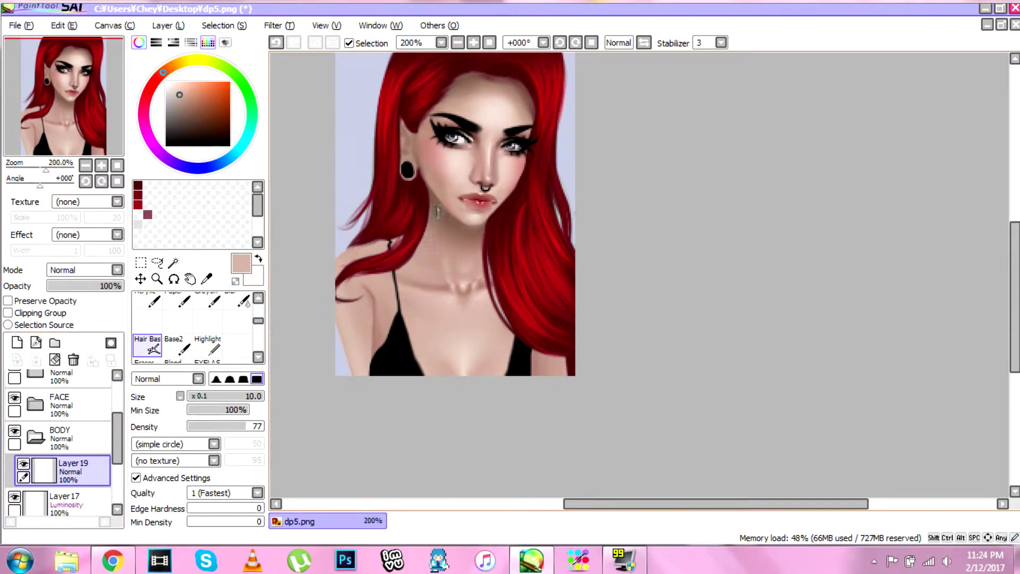
{"action": "left_click_drag", "start_coordinate": [433, 222], "coordinate": [413, 286]}
{"action": "mouse_move", "coordinate": [437, 383]}
{"action": "left_mouse_down"}
{"action": "mouse_move", "coordinate": [458, 306]}
{"action": "mouse_move", "coordinate": [502, 342]}
{"action": "mouse_move", "coordinate": [448, 256]}
{"action": "mouse_move", "coordinate": [485, 236]}
{"action": "left_mouse_up"}
{"action": "left_click_drag", "start_coordinate": [497, 378], "coordinate": [509, 330]}
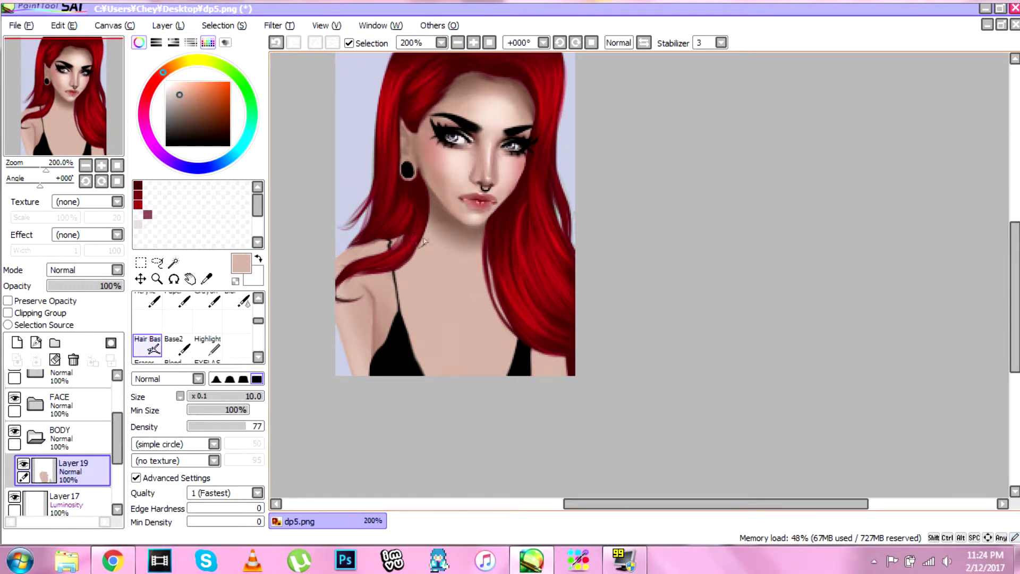
{"action": "mouse_move", "coordinate": [357, 327]}
{"action": "left_mouse_down"}
{"action": "mouse_move", "coordinate": [375, 319]}
{"action": "mouse_move", "coordinate": [362, 363]}
{"action": "left_mouse_up"}
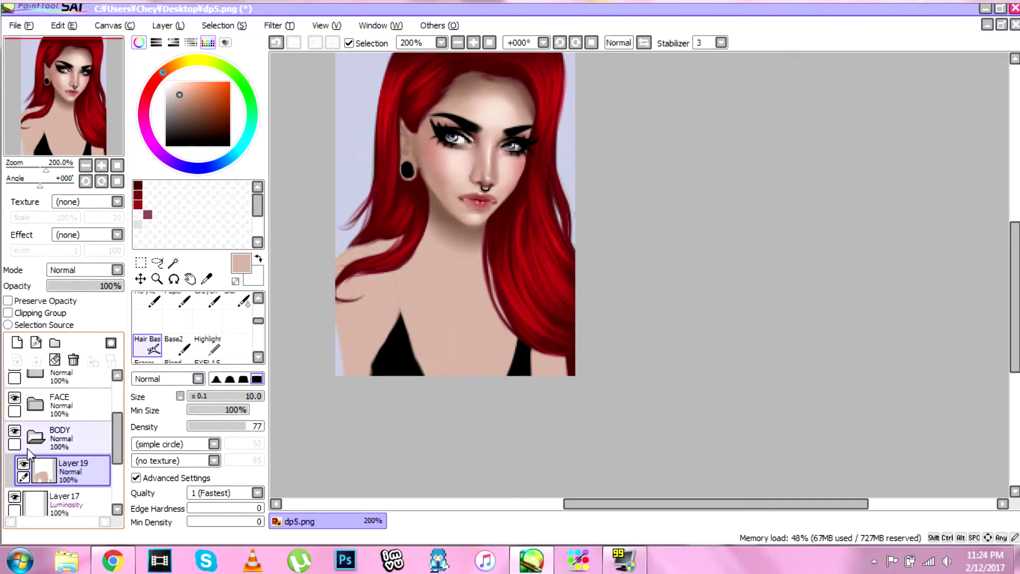
Add another layer in the BODY folder and paint a brown collarbone stroke at brush size 6.5.
{"action": "left_click", "coordinate": [17, 343]}
{"action": "right_click", "coordinate": [429, 225]}
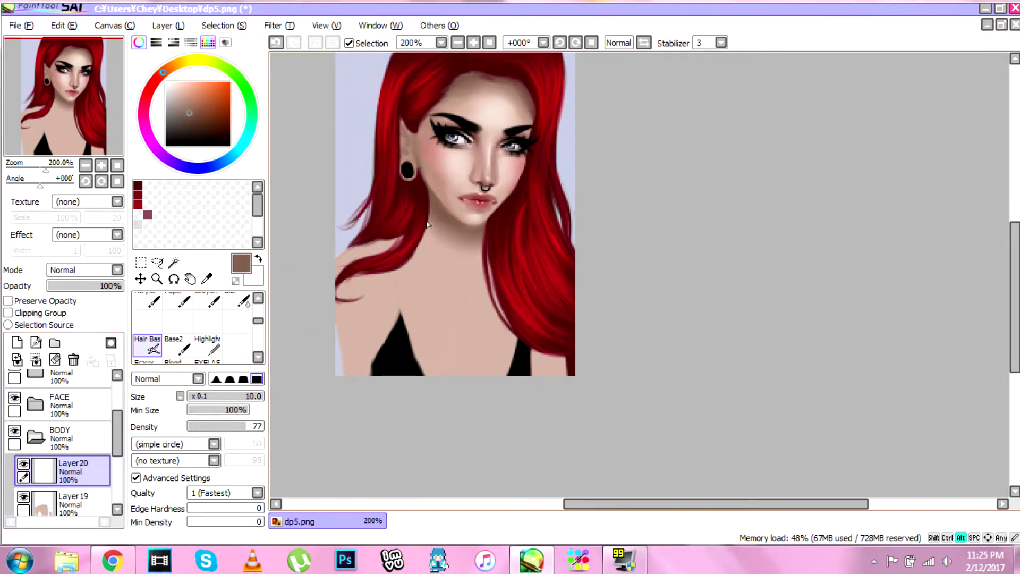
{"action": "key", "text": "bracketleft"}
{"action": "key", "text": "bracketleft"}
{"action": "key", "text": "bracketleft"}
{"action": "key", "text": "bracketleft"}
{"action": "key", "text": "bracketleft"}
{"action": "key", "text": "bracketleft"}
{"action": "key", "text": "bracketleft"}
{"action": "left_click_drag", "start_coordinate": [408, 260], "coordinate": [451, 287]}
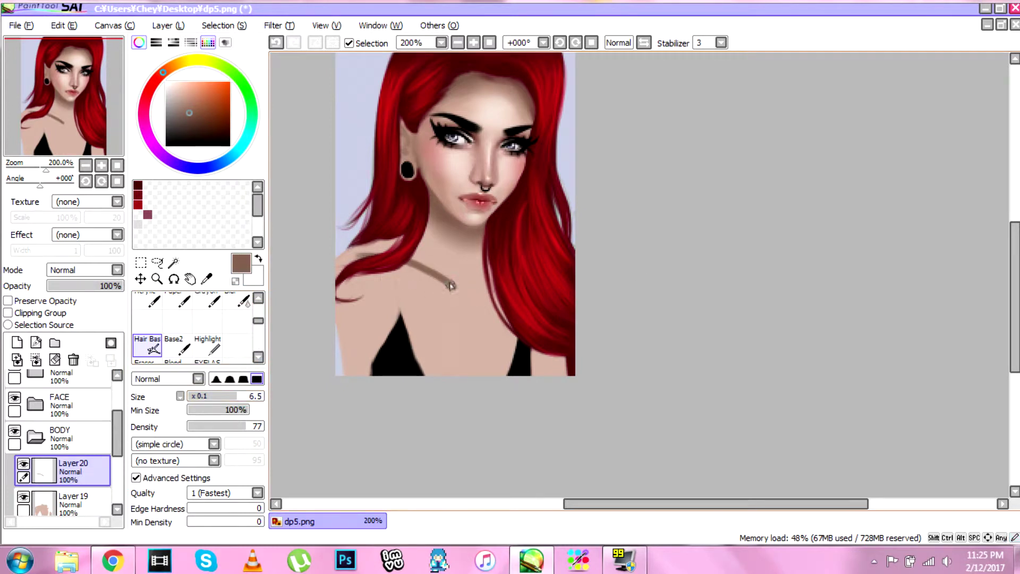
Soften the brown collarbone stroke into the neck and chest with the Blend brush at size 10.
{"action": "left_click", "coordinate": [258, 357]}
{"action": "left_click", "coordinate": [177, 347]}
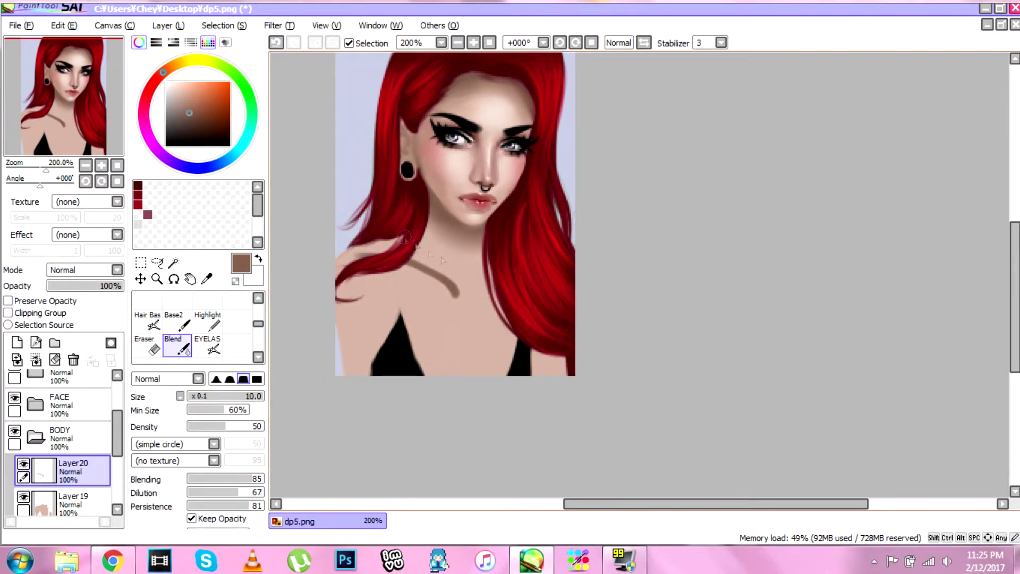
{"action": "mouse_move", "coordinate": [446, 274]}
{"action": "left_mouse_down"}
{"action": "mouse_move", "coordinate": [363, 250]}
{"action": "mouse_move", "coordinate": [344, 259]}
{"action": "mouse_move", "coordinate": [432, 258]}
{"action": "mouse_move", "coordinate": [472, 304]}
{"action": "mouse_move", "coordinate": [453, 292]}
{"action": "mouse_move", "coordinate": [443, 245]}
{"action": "mouse_move", "coordinate": [472, 278]}
{"action": "left_mouse_up"}
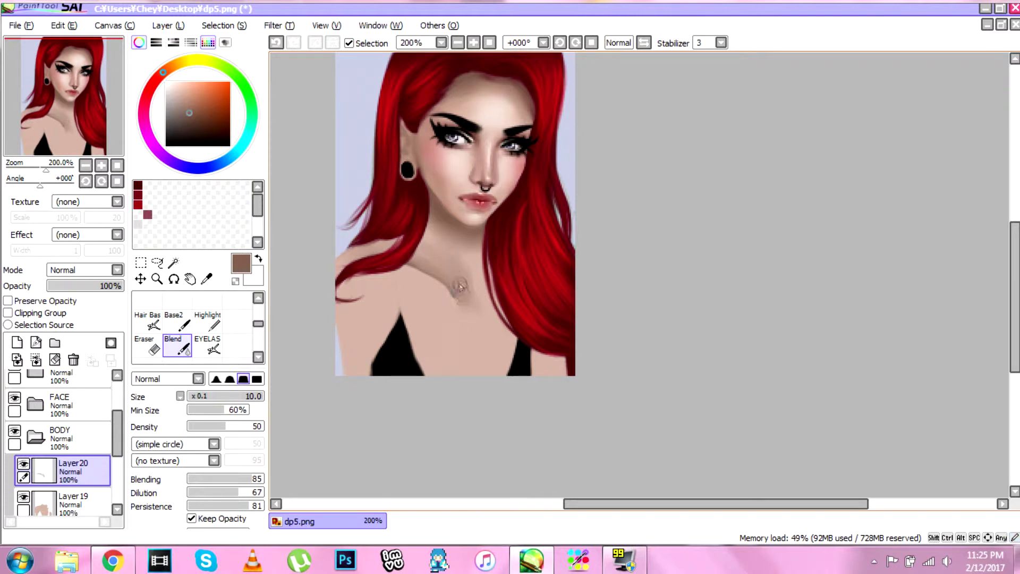
Duplicate the collarbone shading, mirror it onto the opposite side, merge it down and blend the neck shadow.
{"action": "left_click", "coordinate": [171, 27]}
{"action": "left_click", "coordinate": [183, 85]}
{"action": "left_click", "coordinate": [171, 27]}
{"action": "left_click", "coordinate": [185, 271]}
{"action": "key", "text": "ctrl+t"}
{"action": "mouse_move", "coordinate": [451, 292]}
{"action": "left_mouse_down"}
{"action": "mouse_move", "coordinate": [550, 287]}
{"action": "mouse_move", "coordinate": [633, 227]}
{"action": "mouse_move", "coordinate": [547, 279]}
{"action": "left_mouse_up"}
{"action": "key", "text": "Return"}
{"action": "key", "text": "ctrl+e"}
{"action": "left_click_drag", "start_coordinate": [461, 261], "coordinate": [450, 249]}
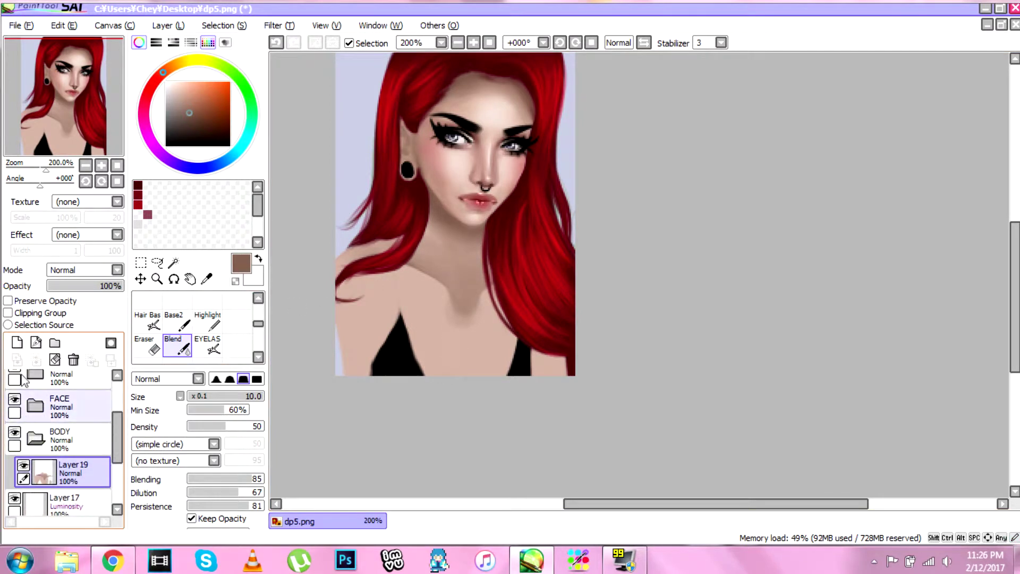
Paint two curved brown cleavage strokes on a new layer and blur them at size 10 into soft shadows.
{"action": "left_click", "coordinate": [154, 324]}
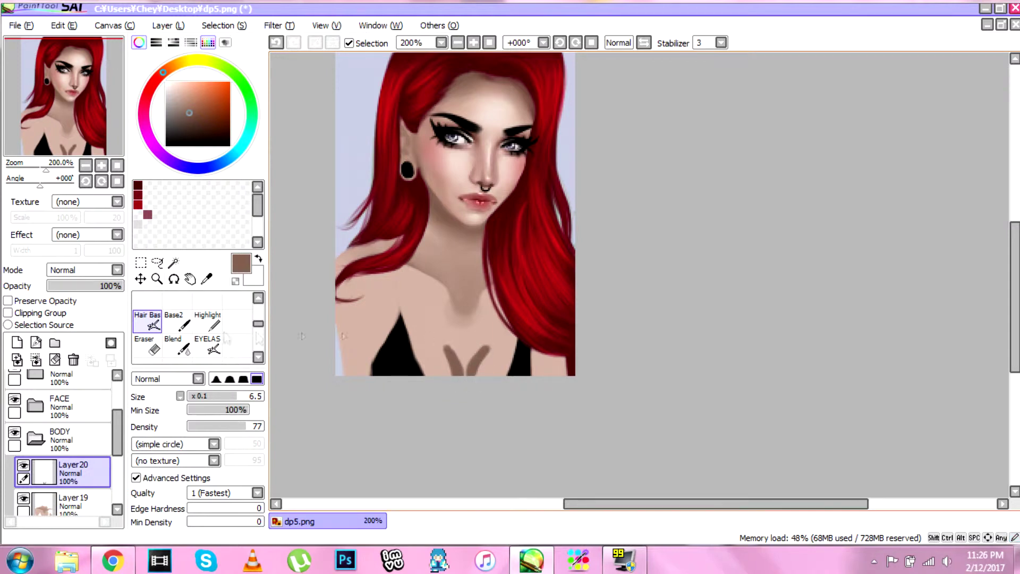
{"action": "left_click", "coordinate": [259, 298]}
{"action": "left_click", "coordinate": [242, 324]}
{"action": "key", "text": "bracketright"}
{"action": "key", "text": "bracketright"}
{"action": "key", "text": "bracketright"}
{"action": "key", "text": "bracketright"}
{"action": "key", "text": "bracketright"}
{"action": "left_click_drag", "start_coordinate": [435, 350], "coordinate": [445, 375]}
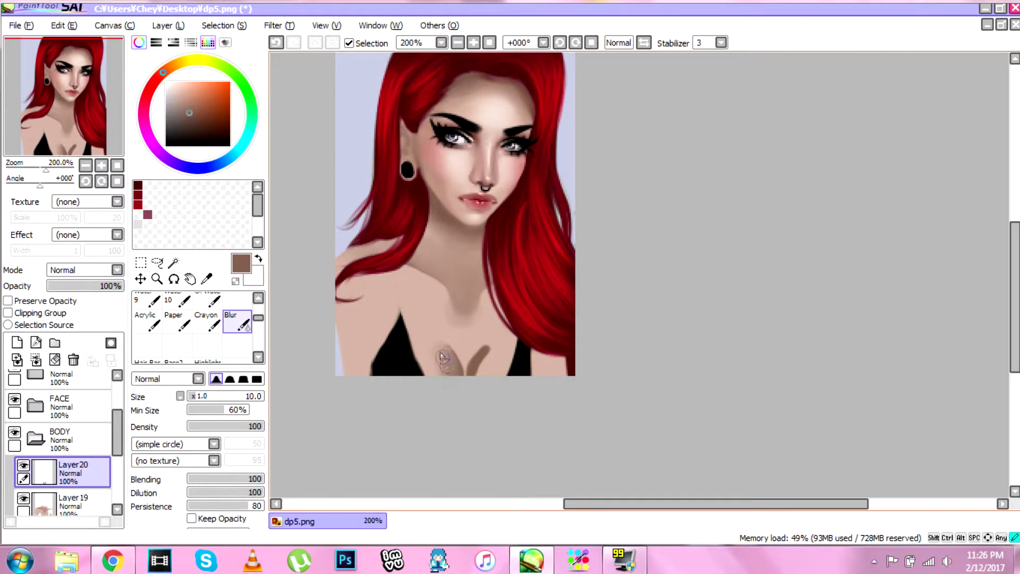
{"action": "mouse_move", "coordinate": [496, 355]}
{"action": "left_mouse_down"}
{"action": "mouse_move", "coordinate": [473, 382]}
{"action": "mouse_move", "coordinate": [462, 378]}
{"action": "left_mouse_up"}
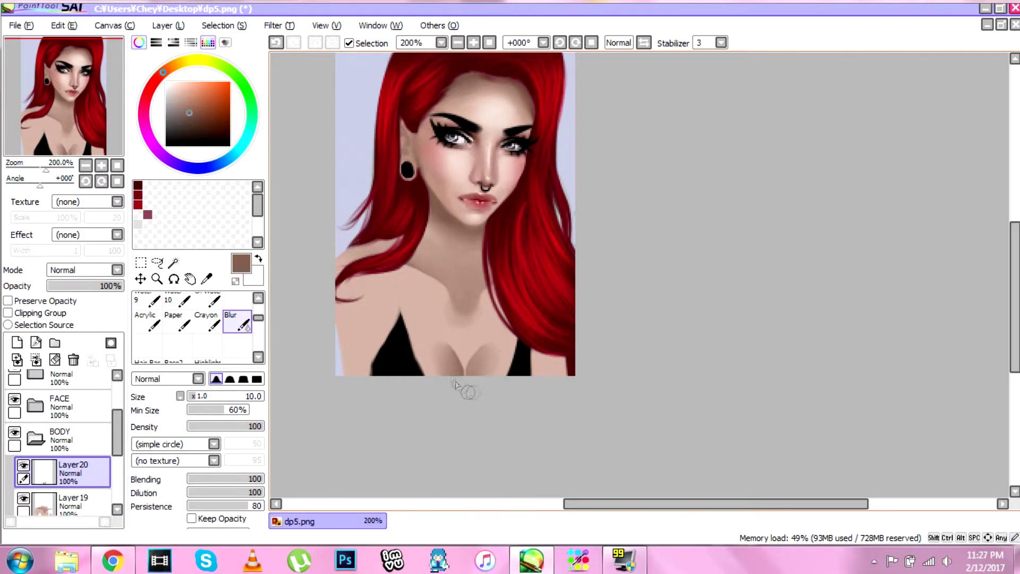
Paint pale pink highlights on both breasts with the Hair Base brush at size 6.5 and blur them at size 10.
{"action": "right_click", "coordinate": [424, 322]}
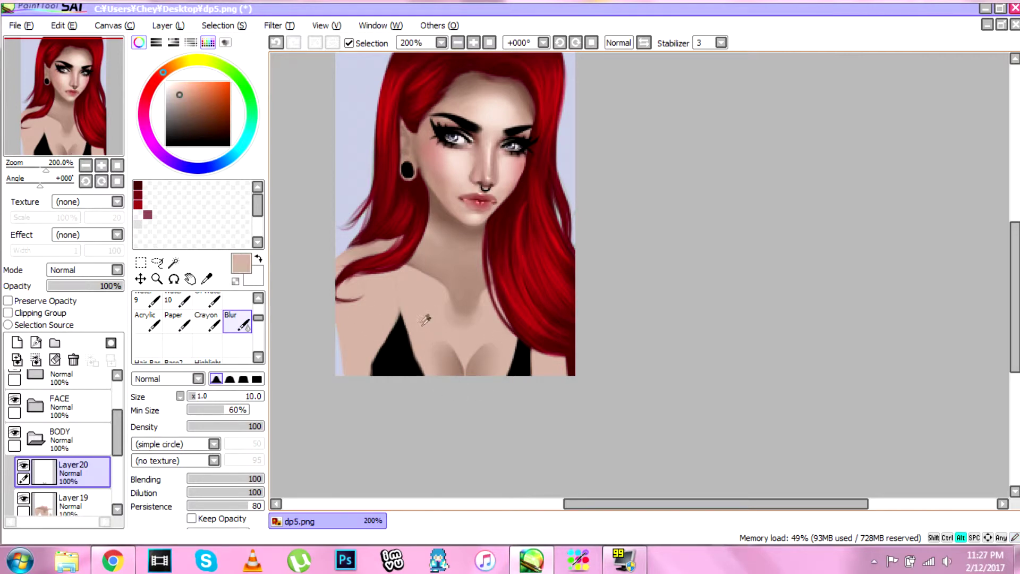
{"action": "left_click", "coordinate": [172, 88]}
{"action": "left_click", "coordinate": [257, 357]}
{"action": "left_click", "coordinate": [151, 346]}
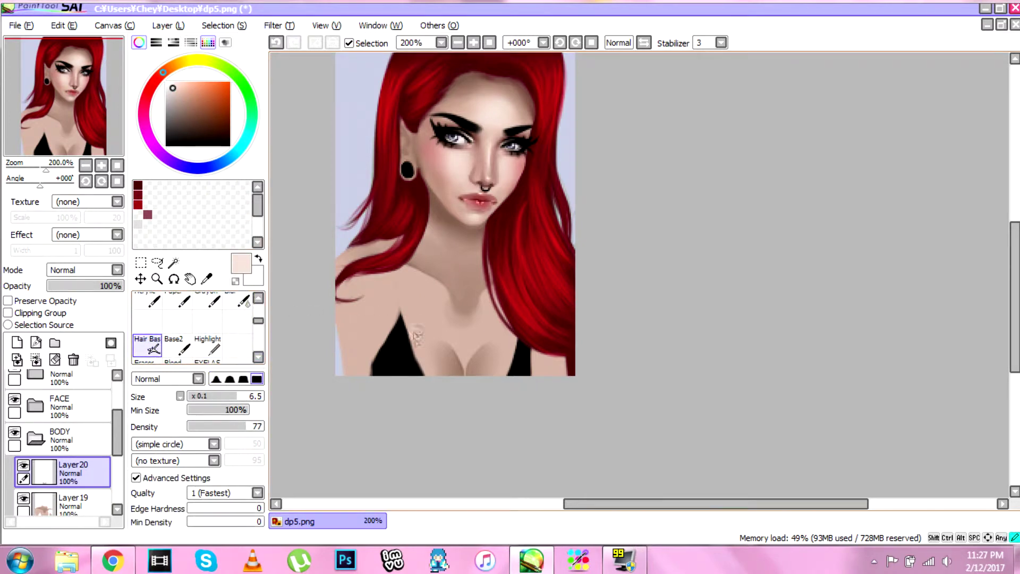
{"action": "left_click_drag", "start_coordinate": [512, 348], "coordinate": [511, 339]}
{"action": "left_click", "coordinate": [258, 298]}
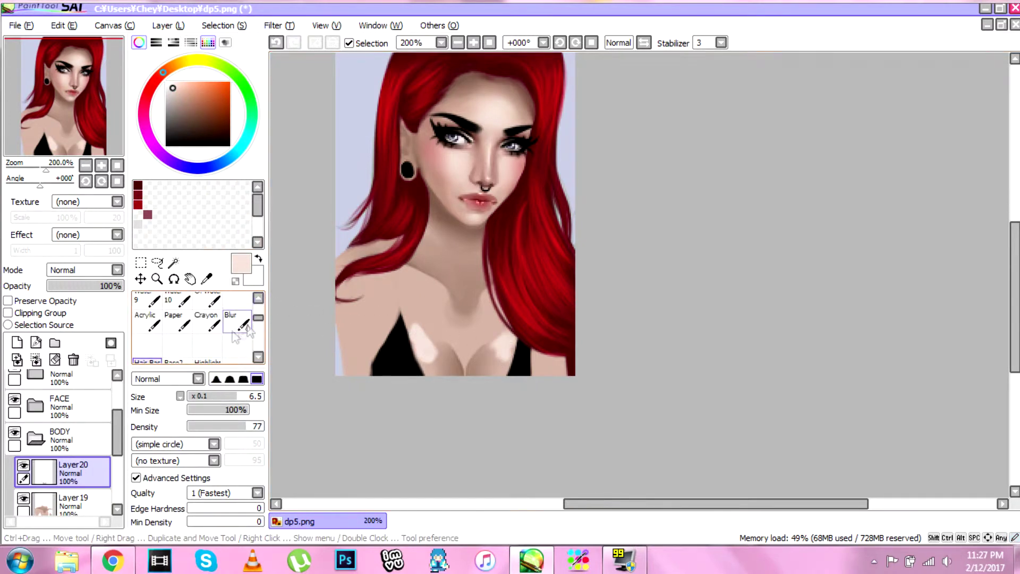
{"action": "left_click", "coordinate": [239, 322]}
{"action": "mouse_move", "coordinate": [420, 327]}
{"action": "left_mouse_down"}
{"action": "mouse_move", "coordinate": [483, 327]}
{"action": "mouse_move", "coordinate": [509, 340]}
{"action": "left_mouse_up"}
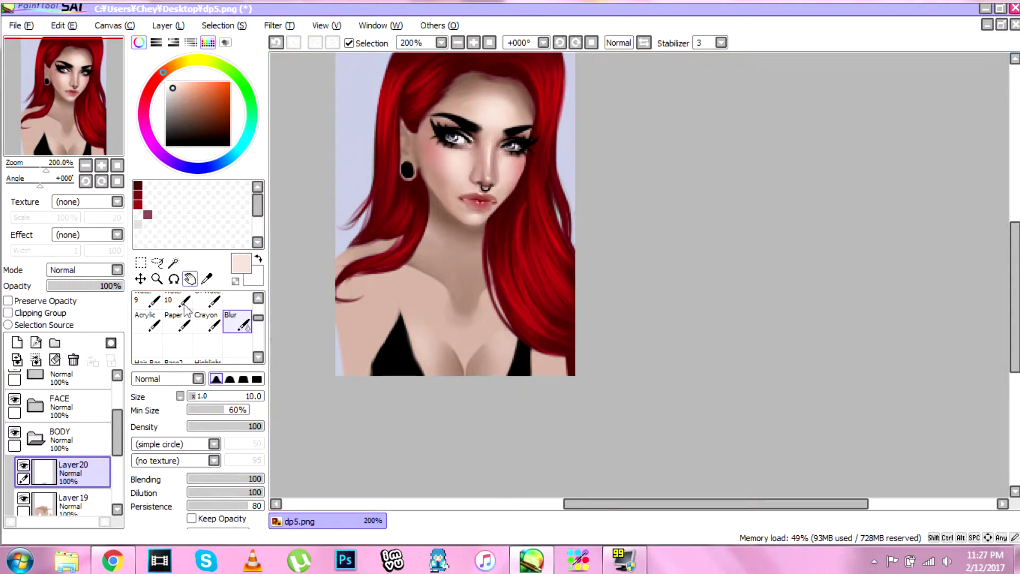
Pick a brown skin shade, merge the chest layer down into Layer19 and lower Layer19's opacity to 61%.
{"action": "left_click", "coordinate": [258, 357]}
{"action": "left_click", "coordinate": [151, 347]}
{"action": "left_click", "coordinate": [362, 276], "text": "alt"}
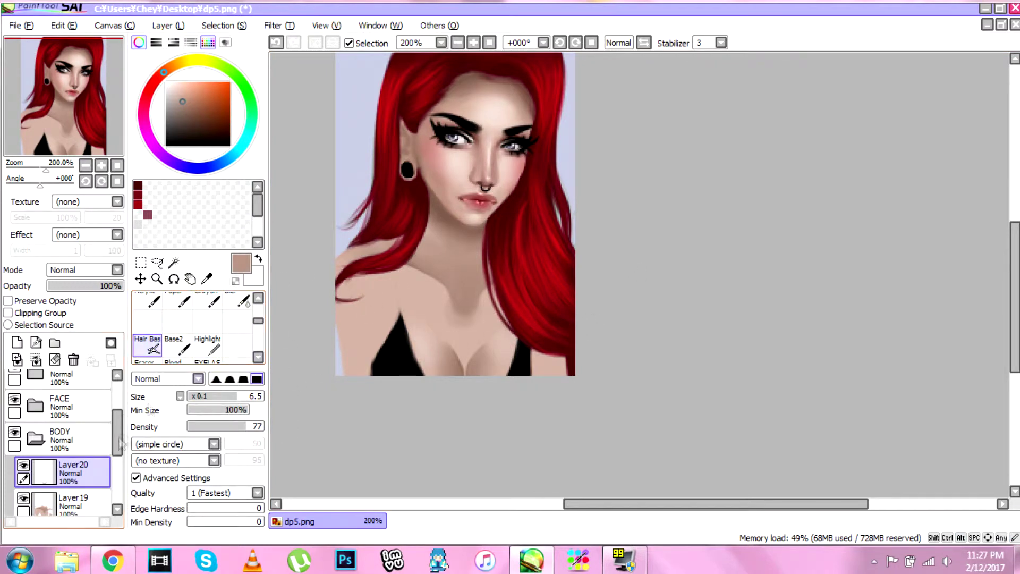
{"action": "left_click_drag", "start_coordinate": [117, 425], "coordinate": [118, 448]}
{"action": "left_click", "coordinate": [35, 361]}
{"action": "left_click", "coordinate": [94, 286]}
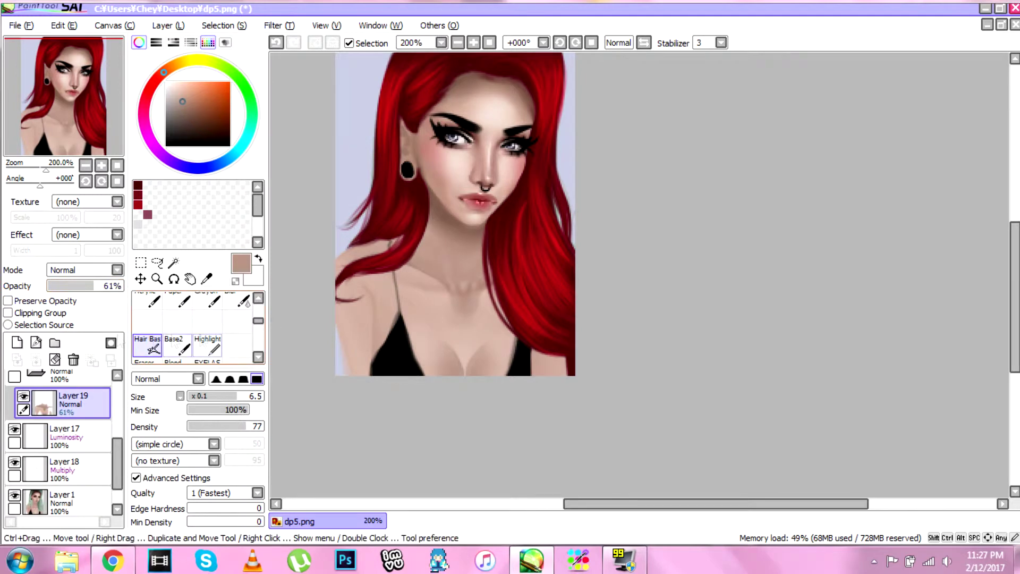
{"action": "key", "text": "ctrl+z"}
Paint a brown shadow down the upper arm, restore Layer19's opacity to 100% and blur the shadow at size 10.
{"action": "left_click_drag", "start_coordinate": [375, 337], "coordinate": [366, 374]}
{"action": "left_click", "coordinate": [74, 436]}
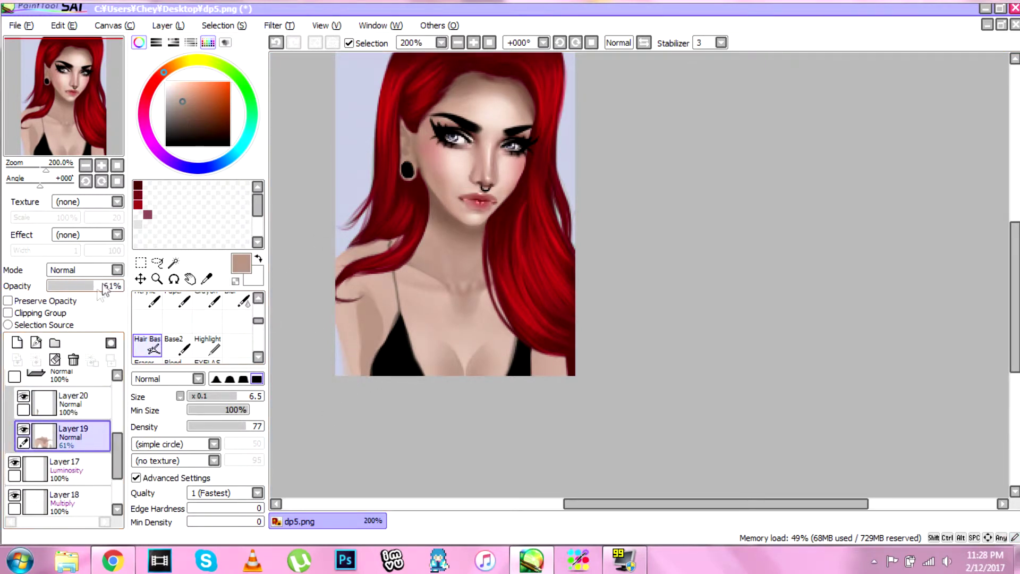
{"action": "left_click_drag", "start_coordinate": [105, 288], "coordinate": [123, 287]}
{"action": "left_click_drag", "start_coordinate": [118, 456], "coordinate": [118, 434]}
{"action": "left_click", "coordinate": [74, 468]}
{"action": "scroll", "coordinate": [238, 322], "scroll_direction": "up", "scroll_amount": 1}
{"action": "left_click", "coordinate": [238, 322]}
{"action": "left_click_drag", "start_coordinate": [355, 313], "coordinate": [354, 378]}
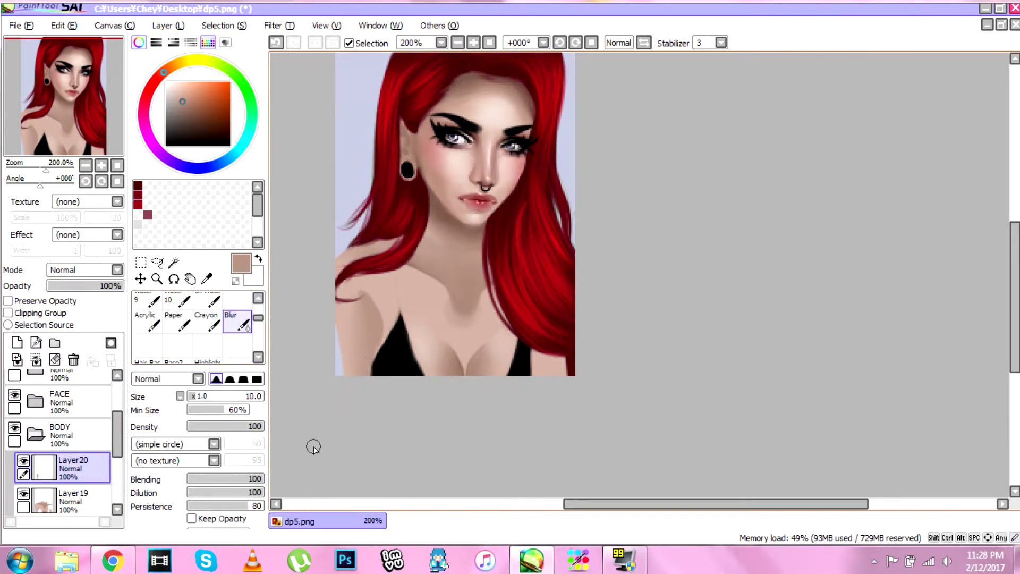
Merge the arm shadow down and paint the black top and its strap on a new layer with the Highlight brush at size 0.5.
{"action": "left_click", "coordinate": [36, 360]}
{"action": "left_click_drag", "start_coordinate": [105, 288], "coordinate": [92, 287]}
{"action": "left_click", "coordinate": [207, 360]}
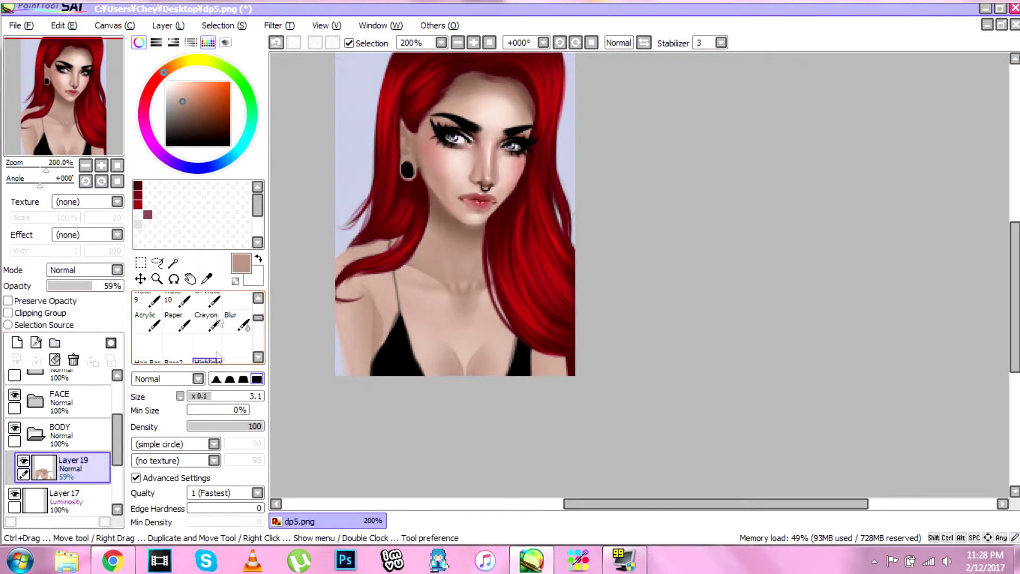
{"action": "left_click_drag", "start_coordinate": [175, 140], "coordinate": [166, 147]}
{"action": "left_click", "coordinate": [17, 343]}
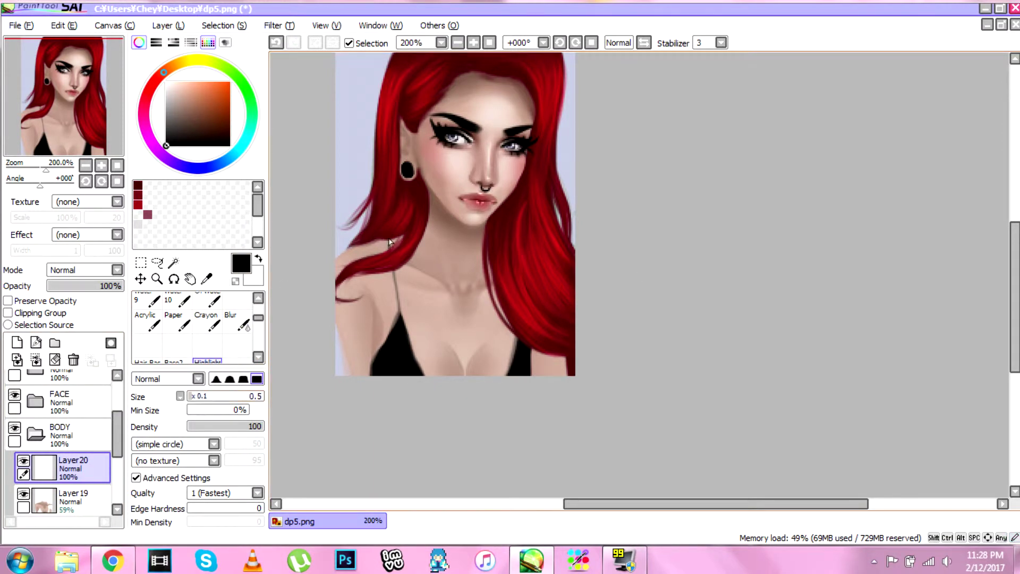
{"action": "left_click_drag", "start_coordinate": [401, 325], "coordinate": [402, 328]}
{"action": "left_click", "coordinate": [75, 498]}
{"action": "left_click_drag", "start_coordinate": [106, 286], "coordinate": [123, 287]}
{"action": "left_click", "coordinate": [77, 468]}
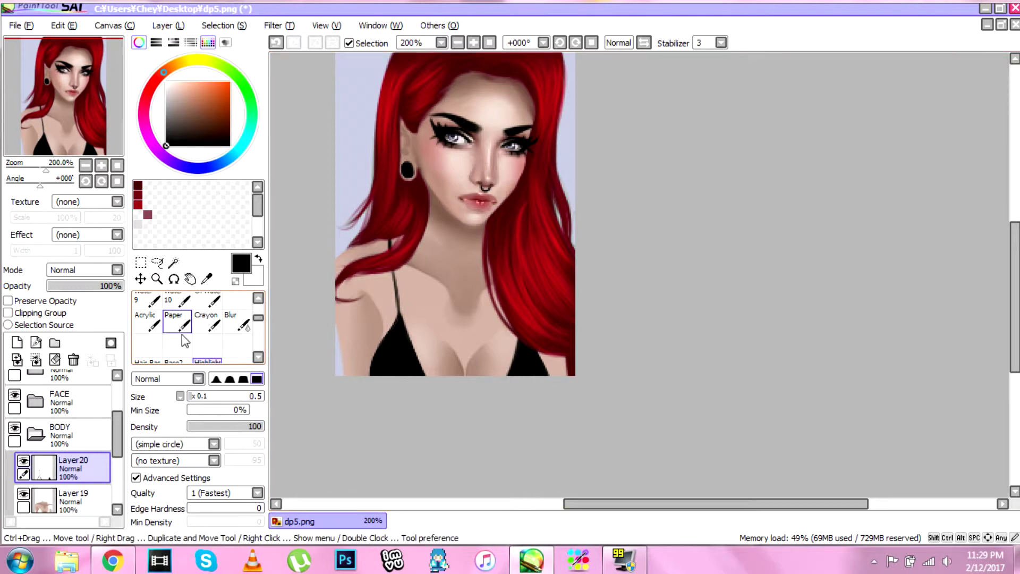
Add a new layer above the NOSE folder and dot a black stud below the lower lip with the Highlight brush.
{"action": "left_click", "coordinate": [35, 434]}
{"action": "scroll", "coordinate": [58, 434], "scroll_direction": "up", "scroll_amount": 3}
{"action": "left_click", "coordinate": [63, 388]}
{"action": "left_click", "coordinate": [17, 343]}
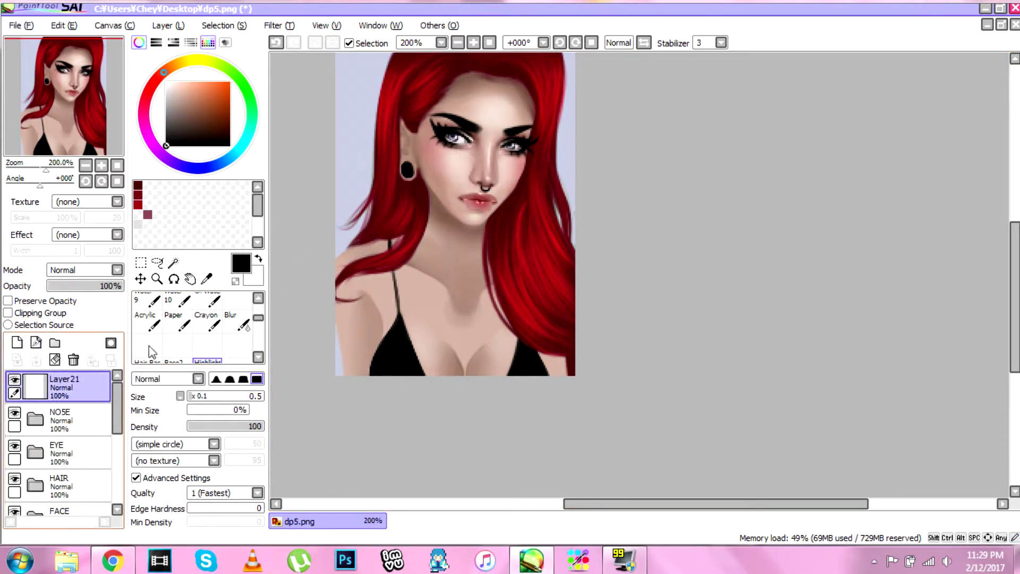
{"action": "left_click", "coordinate": [156, 279]}
{"action": "left_click", "coordinate": [488, 187]}
{"action": "left_click", "coordinate": [208, 361]}
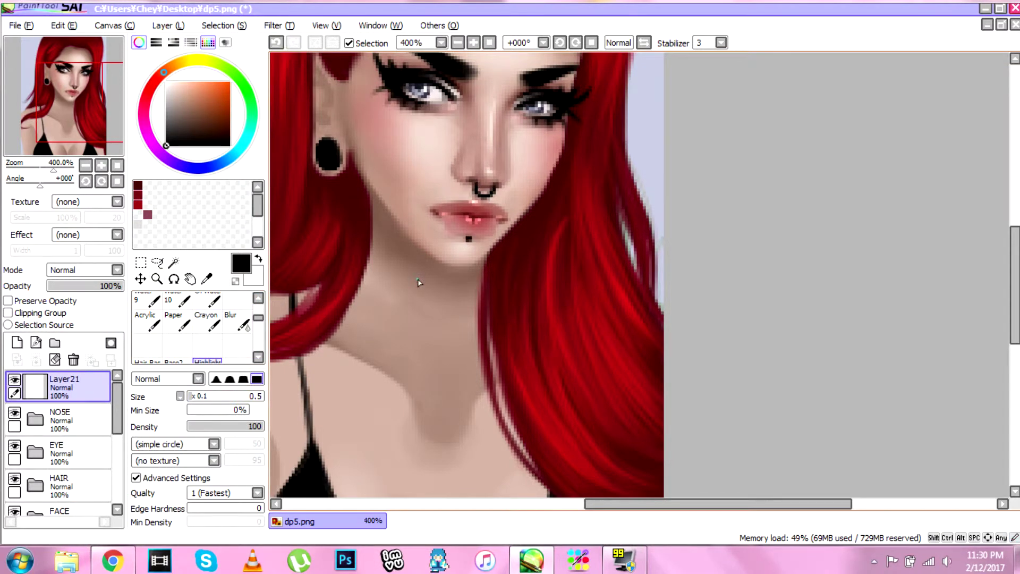
Try a small black stud on the nostril with the Highlight brush at size 0.5.
{"action": "scroll", "coordinate": [468, 247], "scroll_direction": "up", "scroll_amount": 3}
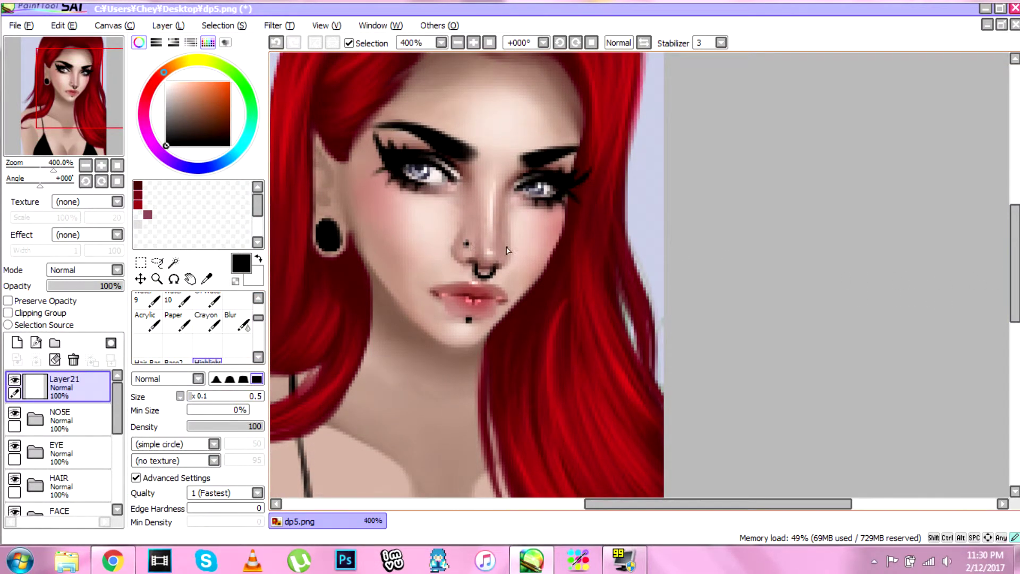
{"action": "key", "text": "ctrl+z"}
{"action": "key", "text": "ctrl+z"}
{"action": "key", "text": "z"}
{"action": "scroll", "coordinate": [439, 344], "scroll_direction": "down", "scroll_amount": 3}
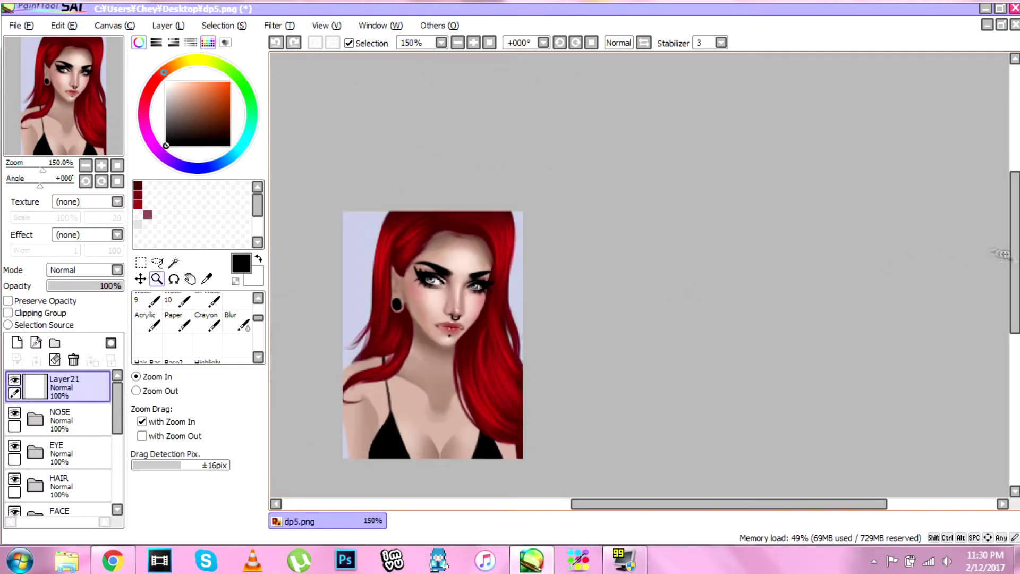
Open the HAIR folder and hide Layer7, Layer6, Layer5 and Layer4 so only the base hair layer shows.
{"action": "left_click_drag", "start_coordinate": [1015, 258], "coordinate": [1015, 286]}
{"action": "left_click", "coordinate": [418, 301]}
{"action": "mouse_move", "coordinate": [117, 430]}
{"action": "left_mouse_down"}
{"action": "mouse_move", "coordinate": [120, 464]}
{"action": "mouse_move", "coordinate": [117, 441]}
{"action": "left_mouse_up"}
{"action": "left_click", "coordinate": [36, 458]}
{"action": "scroll", "coordinate": [24, 430], "scroll_direction": "up", "scroll_amount": 1}
{"action": "left_click", "coordinate": [23, 455]}
{"action": "left_click", "coordinate": [23, 422]}
{"action": "scroll", "coordinate": [24, 424], "scroll_direction": "up", "scroll_amount": 2}
{"action": "left_click", "coordinate": [23, 448]}
{"action": "left_click", "coordinate": [23, 415]}
Shift the hue of the base hair on Layer3 to dark green with Hue and Saturation.
{"action": "left_click", "coordinate": [83, 482]}
{"action": "left_click", "coordinate": [279, 25]}
{"action": "left_click", "coordinate": [297, 40]}
{"action": "left_click_drag", "start_coordinate": [188, 246], "coordinate": [302, 239]}
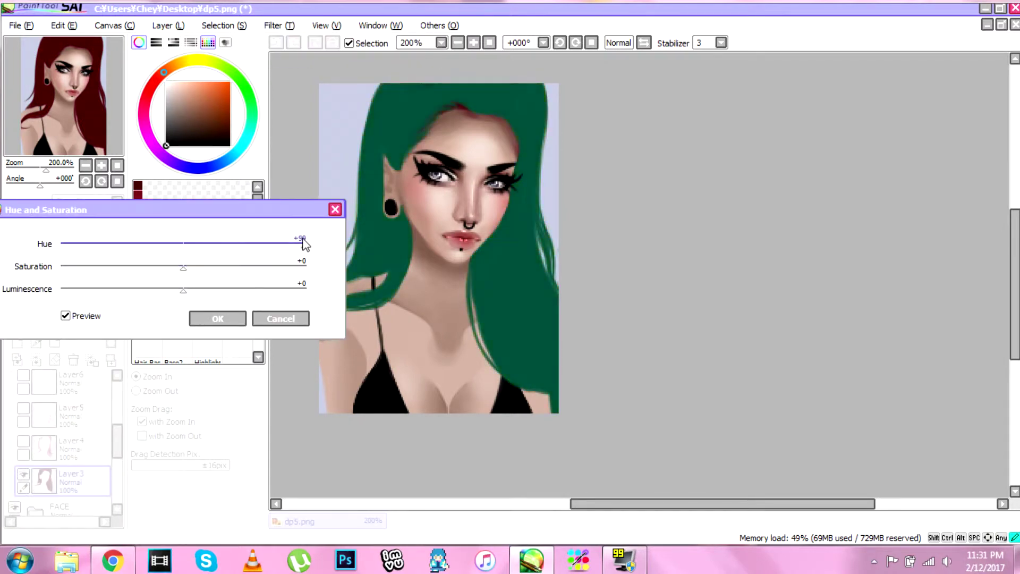
{"action": "left_click", "coordinate": [218, 319]}
Show Layer4 and shift the hue of its hair strands to green with Hue and Saturation.
{"action": "left_click", "coordinate": [80, 449]}
{"action": "left_click", "coordinate": [23, 441]}
{"action": "left_click", "coordinate": [279, 26]}
{"action": "left_click", "coordinate": [297, 41]}
{"action": "left_click_drag", "start_coordinate": [183, 246], "coordinate": [286, 244]}
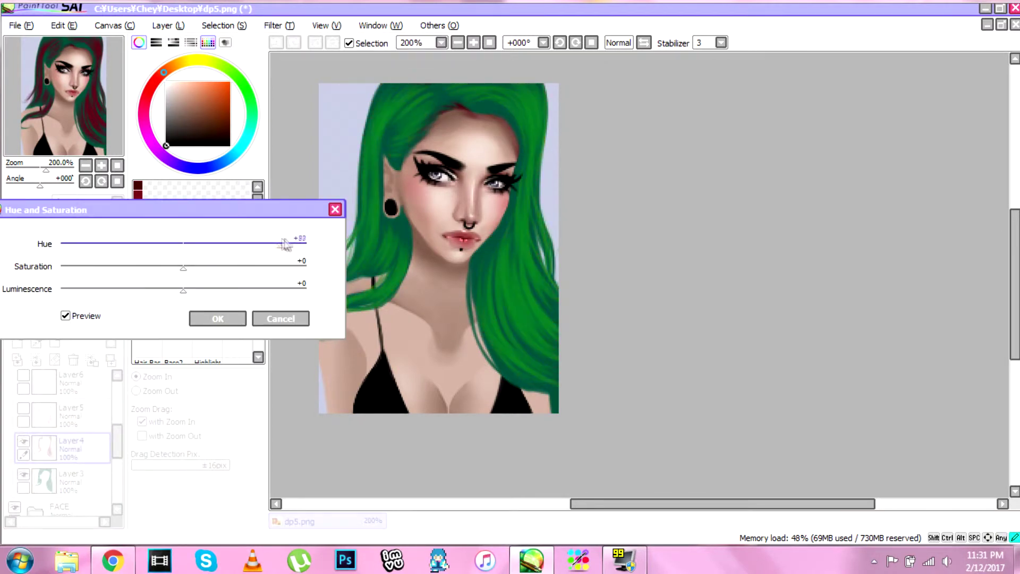
{"action": "left_click", "coordinate": [218, 318]}
Show Layer5 and recolour its red hair strands green with Hue and Saturation.
{"action": "left_click", "coordinate": [23, 408]}
{"action": "left_click", "coordinate": [69, 415]}
{"action": "left_click", "coordinate": [279, 25]}
{"action": "left_click", "coordinate": [289, 46]}
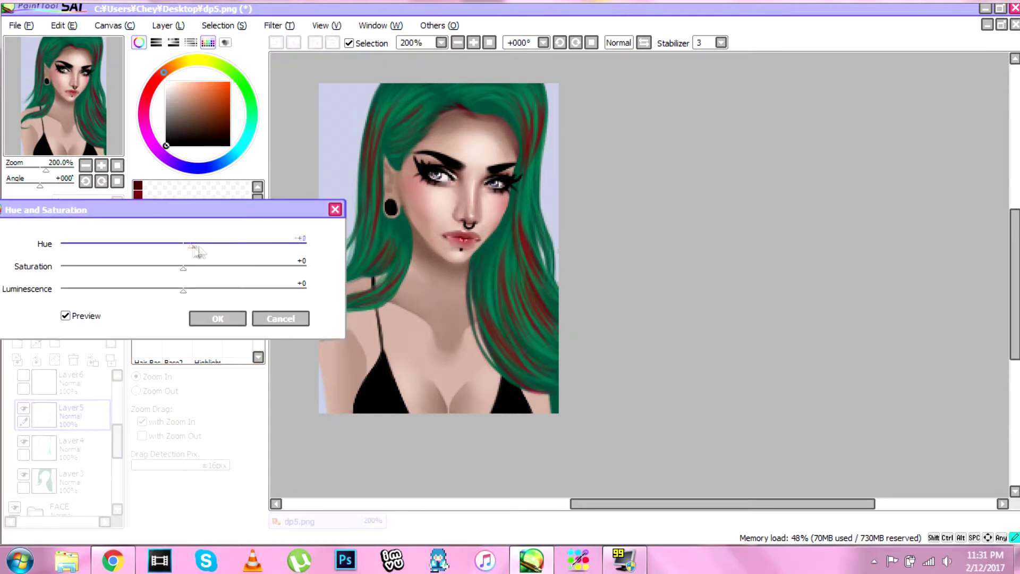
{"action": "left_click_drag", "start_coordinate": [183, 245], "coordinate": [273, 250]}
{"action": "left_click", "coordinate": [213, 321]}
Show Layer6 and turn its hair strands green by raising the hue in Hue and Saturation.
{"action": "scroll", "coordinate": [43, 438], "scroll_direction": "up", "scroll_amount": 2}
{"action": "left_click", "coordinate": [24, 438]}
{"action": "left_click", "coordinate": [69, 446]}
{"action": "left_click", "coordinate": [279, 26]}
{"action": "left_click", "coordinate": [292, 44]}
{"action": "left_click_drag", "start_coordinate": [184, 245], "coordinate": [298, 245]}
{"action": "left_click", "coordinate": [217, 318]}
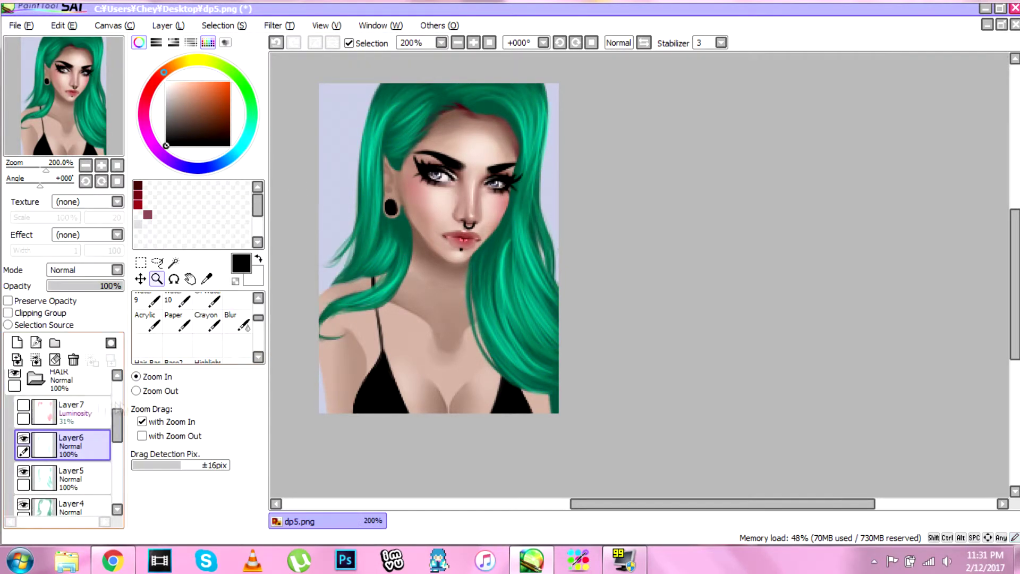
Show the hair's Luminosity highlights on Layer7 and set their hue shift to +42.
{"action": "left_click", "coordinate": [69, 412]}
{"action": "left_click", "coordinate": [278, 25]}
{"action": "left_click", "coordinate": [289, 45]}
{"action": "left_click_drag", "start_coordinate": [183, 245], "coordinate": [215, 249]}
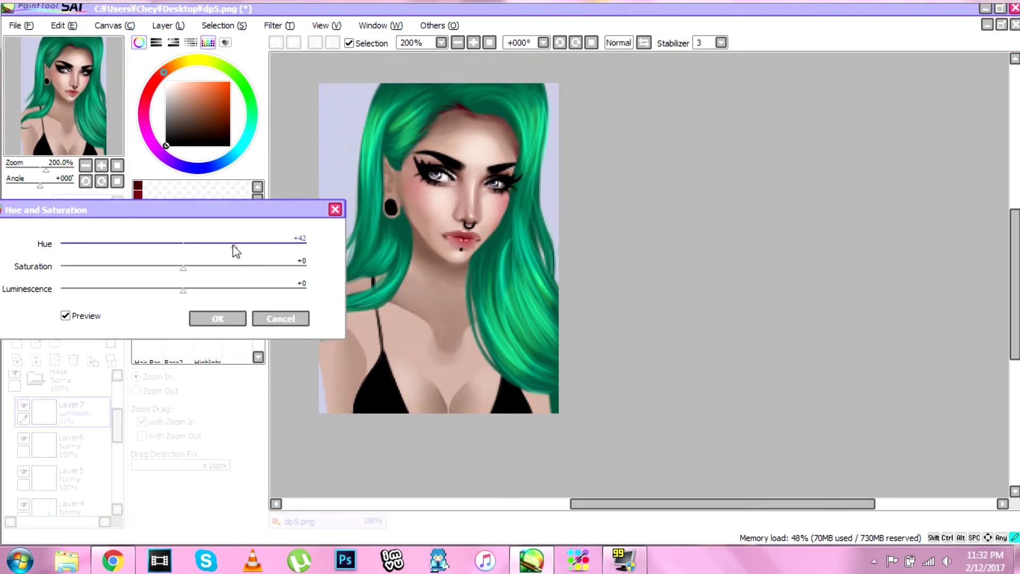
{"action": "left_click", "coordinate": [218, 318]}
Blur the leftover red along the forehead hairline on Layer1 with the Blur brush at size 10.
{"action": "left_click_drag", "start_coordinate": [117, 425], "coordinate": [116, 480]}
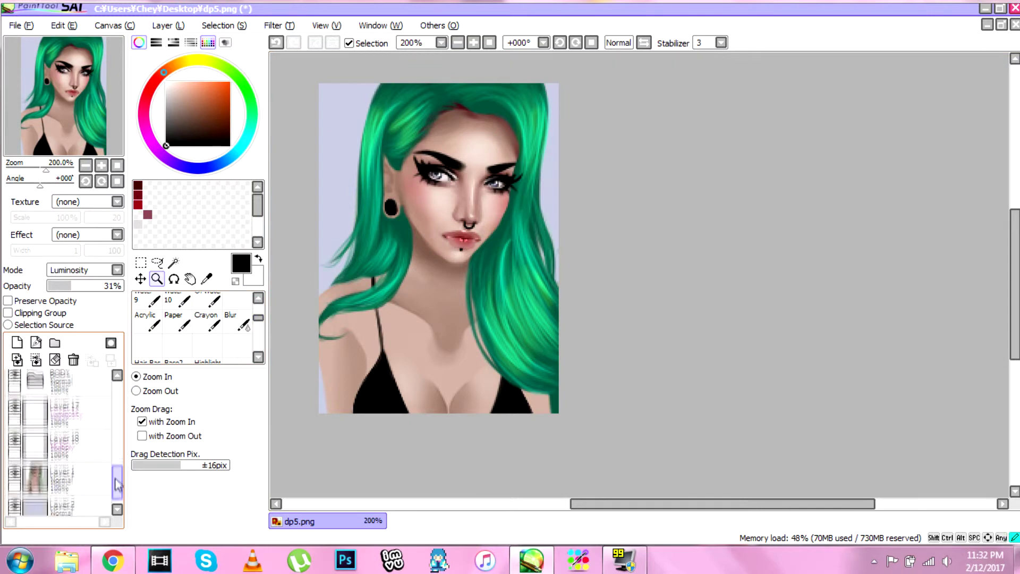
{"action": "left_click", "coordinate": [64, 467]}
{"action": "left_click", "coordinate": [466, 159]}
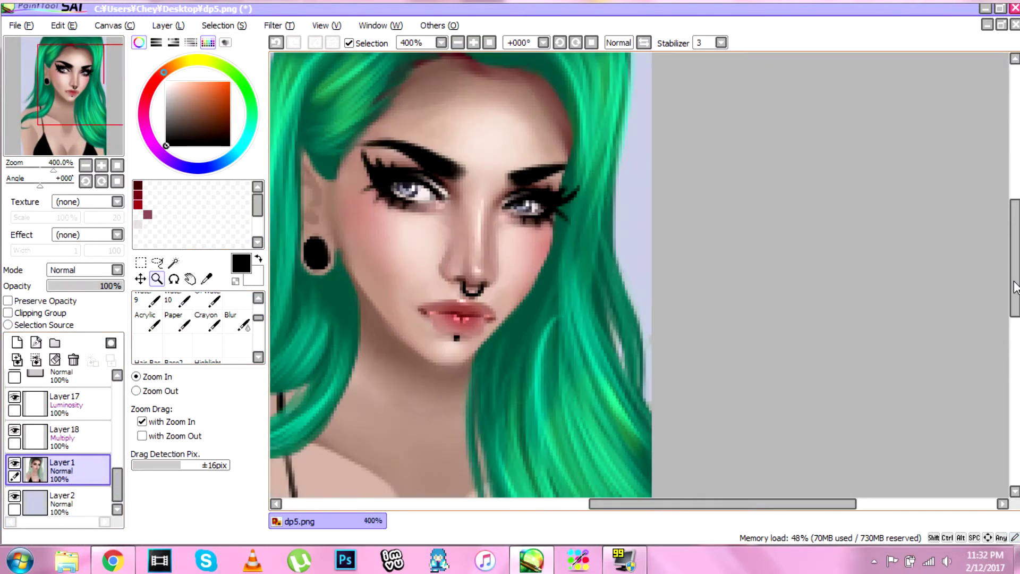
{"action": "left_click_drag", "start_coordinate": [1013, 286], "coordinate": [1014, 263]}
{"action": "left_click", "coordinate": [237, 321]}
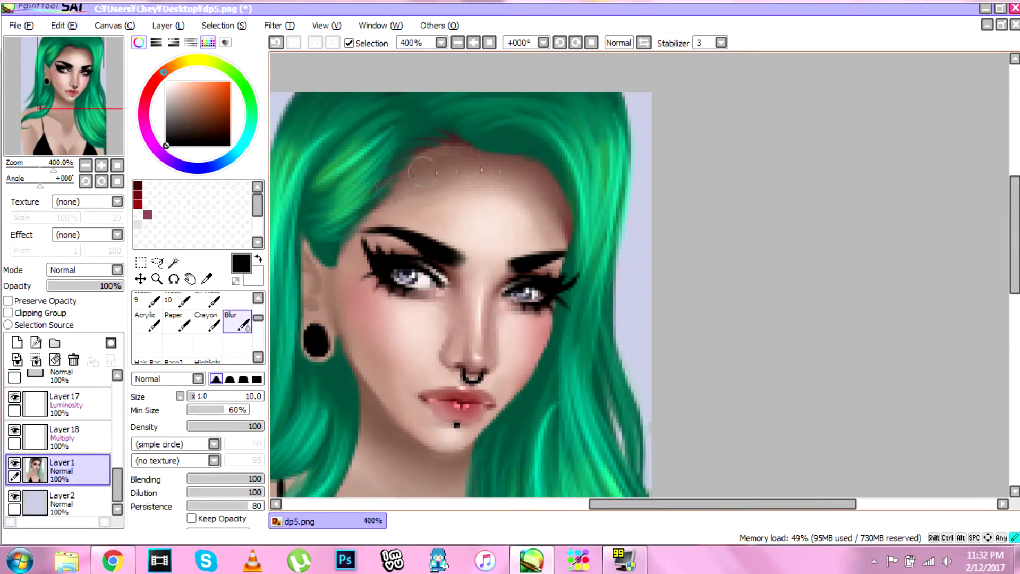
{"action": "left_click", "coordinate": [156, 279]}
{"action": "right_click", "coordinate": [435, 348]}
{"action": "left_click_drag", "start_coordinate": [1012, 285], "coordinate": [1013, 328]}
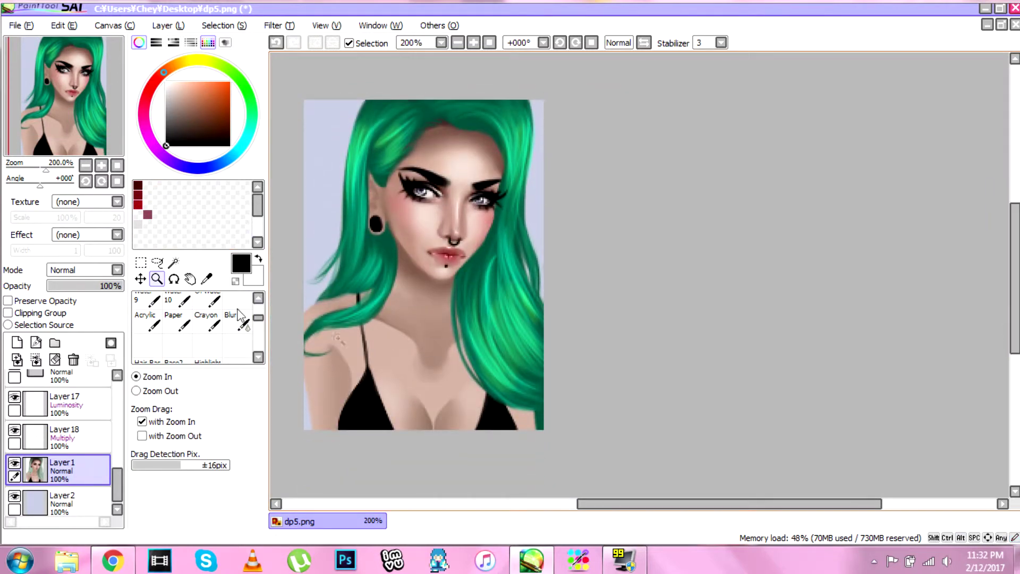
Add a new layer at the top of the stack and mix a pale peach from the chest skin for the Hair Base brush.
{"action": "left_click_drag", "start_coordinate": [117, 484], "coordinate": [117, 391]}
{"action": "left_click", "coordinate": [80, 387]}
{"action": "left_click", "coordinate": [18, 344]}
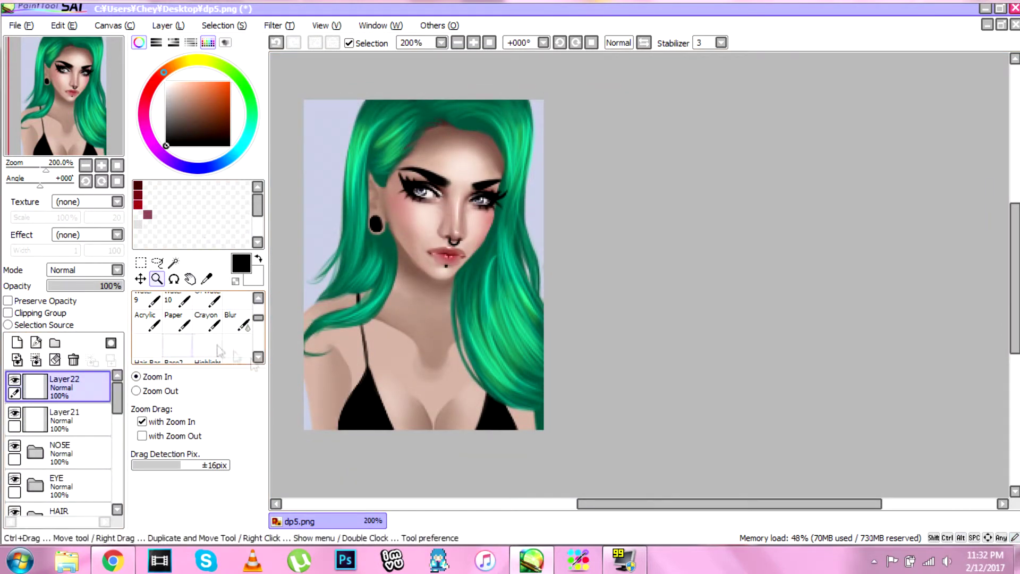
{"action": "scroll", "coordinate": [213, 346], "scroll_direction": "down", "scroll_amount": 1}
{"action": "left_click", "coordinate": [149, 347]}
{"action": "left_click", "coordinate": [406, 348], "text": "alt"}
{"action": "left_click_drag", "start_coordinate": [181, 89], "coordinate": [177, 83]}
Try pale peach highlight strokes along the collarbone on the new layer.
{"action": "left_click_drag", "start_coordinate": [376, 330], "coordinate": [413, 352]}
{"action": "key", "text": "ctrl+z"}
{"action": "left_click_drag", "start_coordinate": [352, 315], "coordinate": [404, 343]}
{"action": "key", "text": "ctrl+z"}
{"action": "key", "text": "ctrl+z"}
Move the highlight layer between the FACE and BODY folders and paint blurred pale peach highlights along the collarbones.
{"action": "mouse_move", "coordinate": [97, 392]}
{"action": "left_mouse_down"}
{"action": "mouse_move", "coordinate": [103, 504]}
{"action": "mouse_move", "coordinate": [96, 425]}
{"action": "mouse_move", "coordinate": [97, 474]}
{"action": "left_mouse_up"}
{"action": "scroll", "coordinate": [99, 410], "scroll_direction": "down", "scroll_amount": 3}
{"action": "key", "text": "ctrl+z"}
{"action": "mouse_move", "coordinate": [367, 323]}
{"action": "left_mouse_down"}
{"action": "mouse_move", "coordinate": [415, 350]}
{"action": "mouse_move", "coordinate": [462, 342]}
{"action": "mouse_move", "coordinate": [458, 362]}
{"action": "left_mouse_up"}
{"action": "key", "text": "ctrl+z"}
{"action": "left_click", "coordinate": [459, 350]}
{"action": "key", "text": "ctrl+z"}
{"action": "scroll", "coordinate": [243, 325], "scroll_direction": "up", "scroll_amount": 1}
{"action": "left_click", "coordinate": [238, 322]}
Paint pale peach highlights on the breasts and centre of the chest at size 6.5 and blur them at size 10.
{"action": "left_click", "coordinate": [148, 361]}
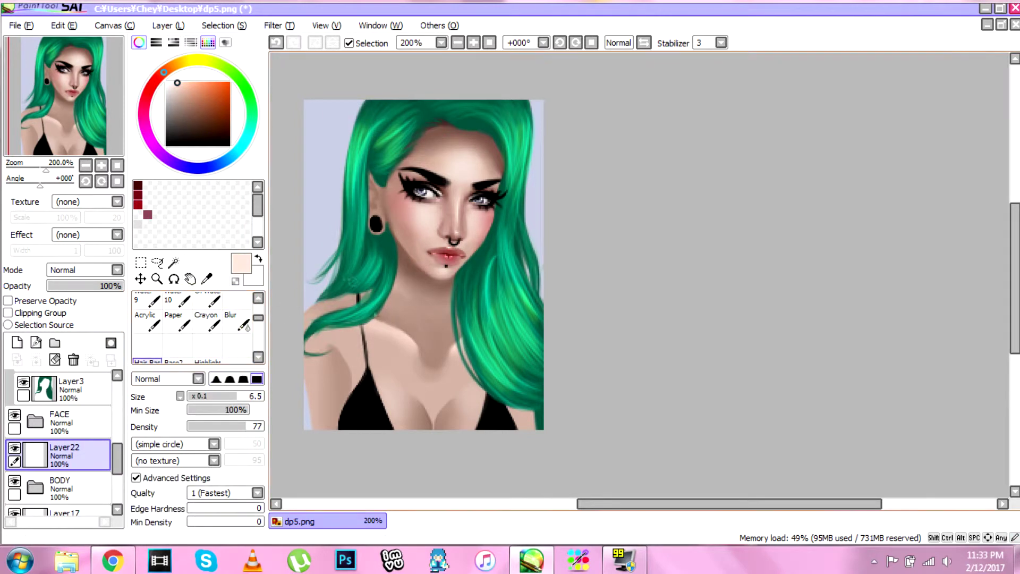
{"action": "left_click_drag", "start_coordinate": [474, 407], "coordinate": [464, 417]}
{"action": "left_click", "coordinate": [238, 322]}
{"action": "left_click_drag", "start_coordinate": [403, 405], "coordinate": [392, 397]}
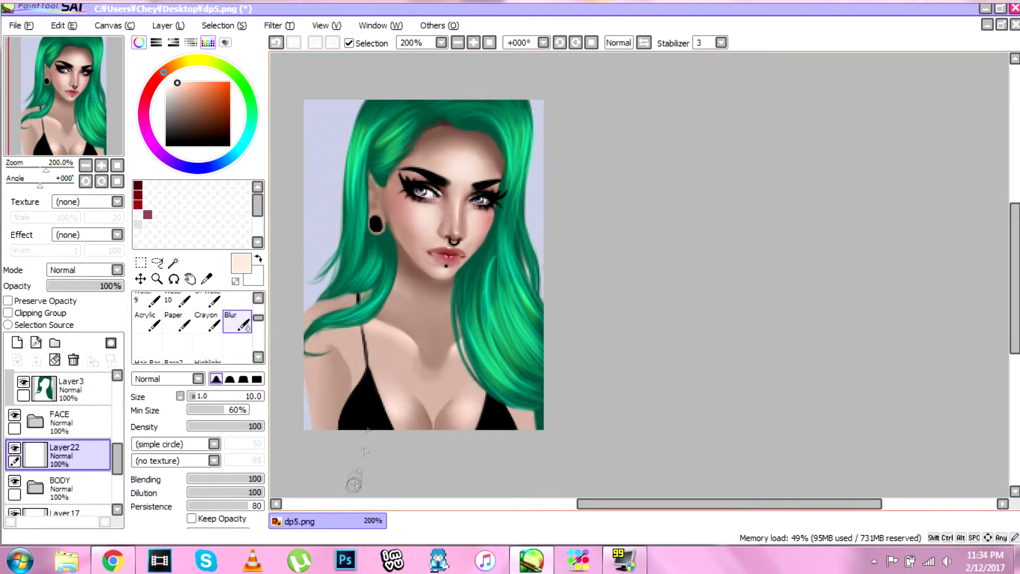
{"action": "key", "text": "n"}
{"action": "key", "text": "b"}
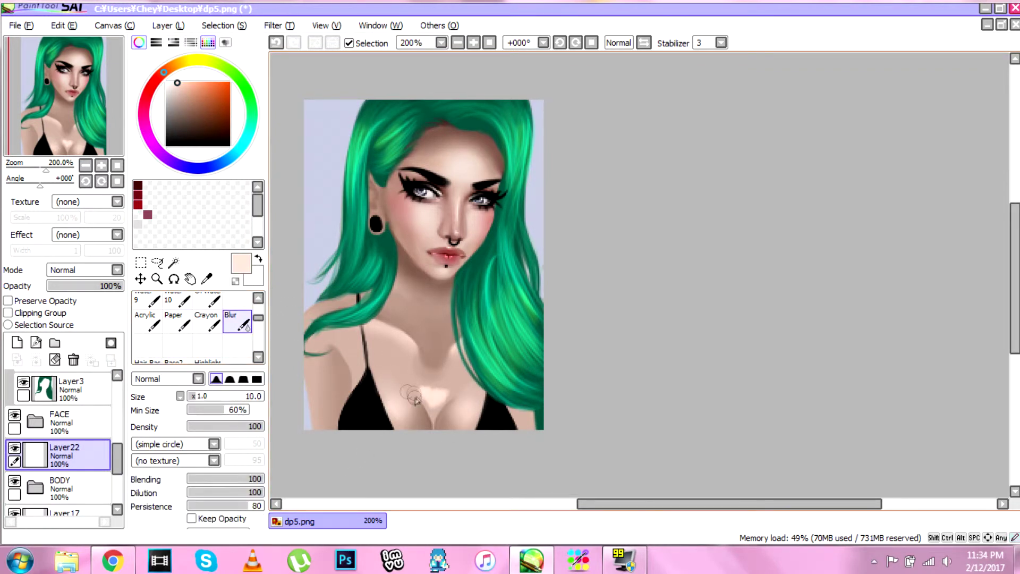
Paint pale peach highlights on the shoulder and upper arm and blur them into the skin at size 10.
{"action": "key", "text": "n"}
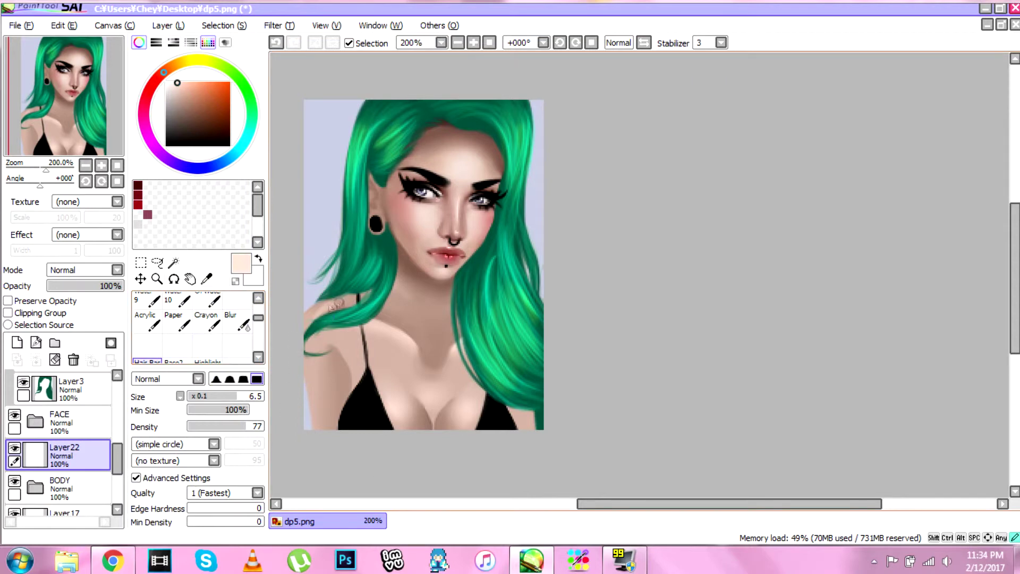
{"action": "key", "text": "b"}
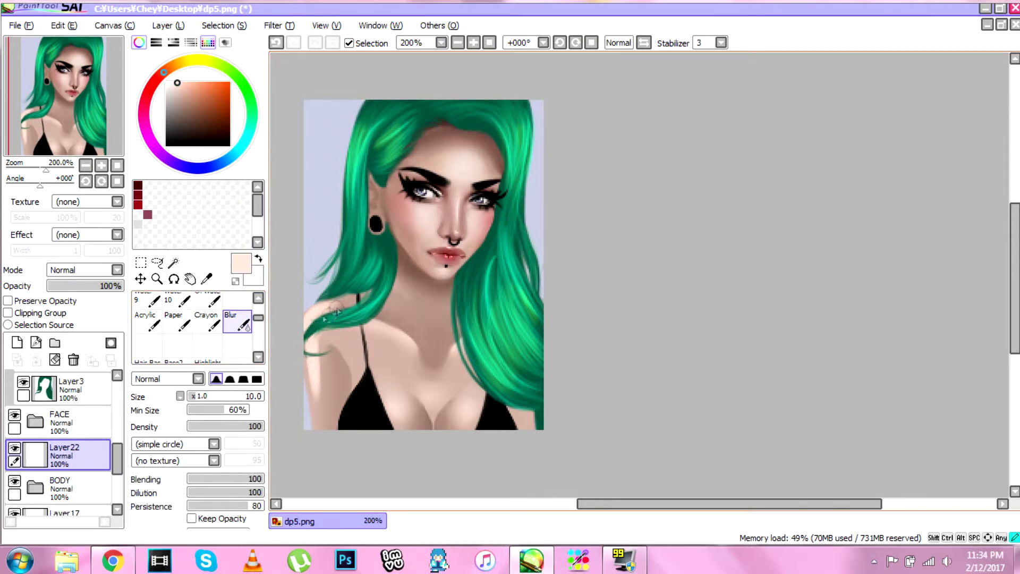
{"action": "left_click_drag", "start_coordinate": [325, 322], "coordinate": [320, 350]}
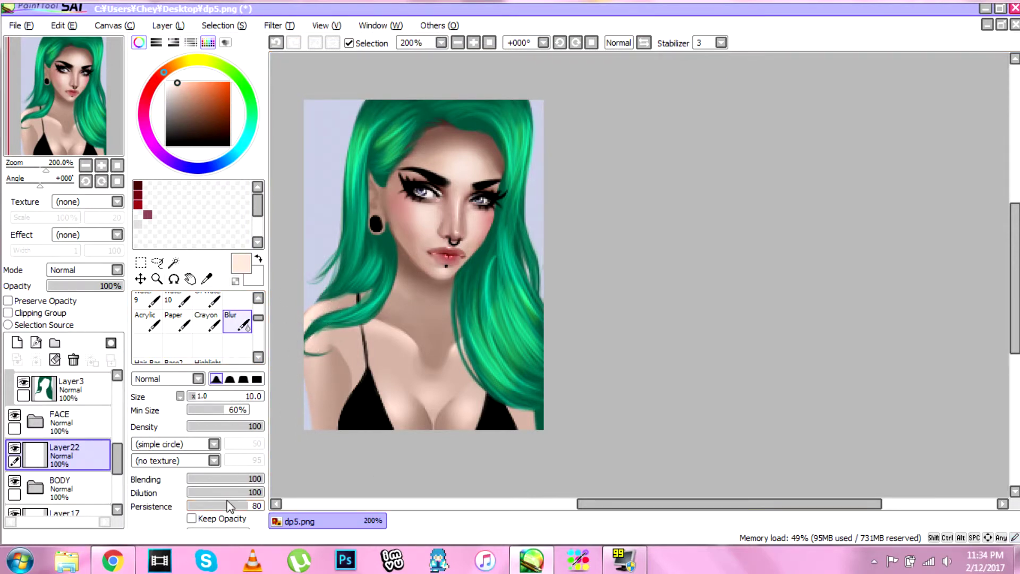
Pick a mid skin tone, paint a lighter strip down the neck at size 6.5 and blur it at size 10.
{"action": "left_click", "coordinate": [426, 307], "text": "alt"}
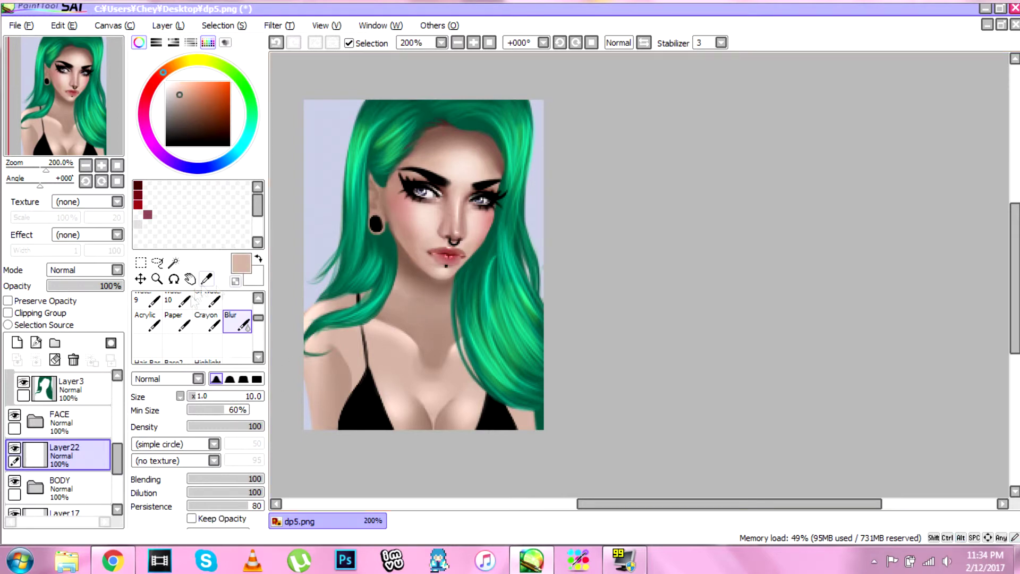
{"action": "left_click", "coordinate": [147, 361]}
{"action": "mouse_move", "coordinate": [416, 291]}
{"action": "left_mouse_down"}
{"action": "mouse_move", "coordinate": [425, 340]}
{"action": "mouse_move", "coordinate": [442, 348]}
{"action": "left_mouse_up"}
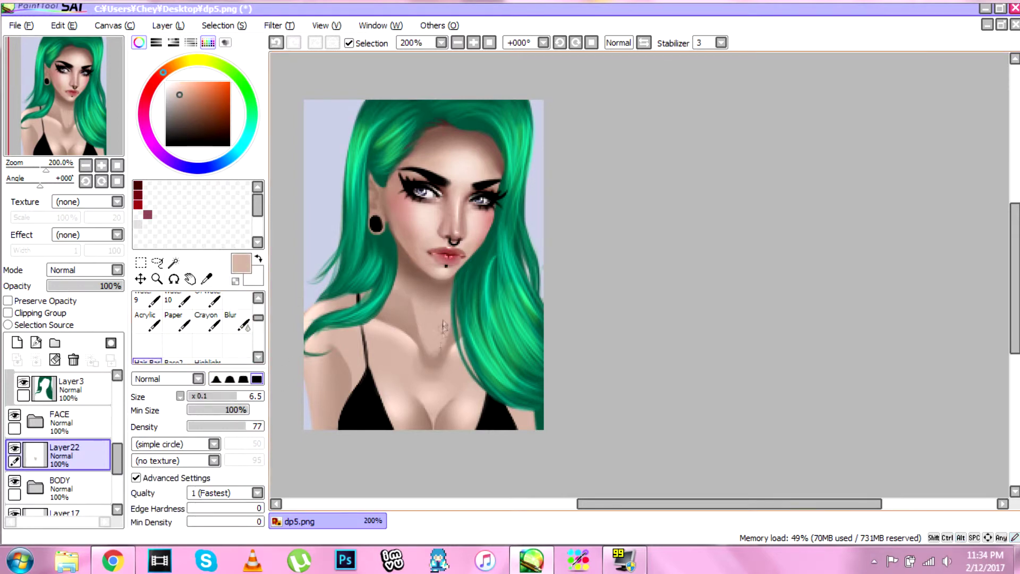
{"action": "left_click", "coordinate": [237, 321]}
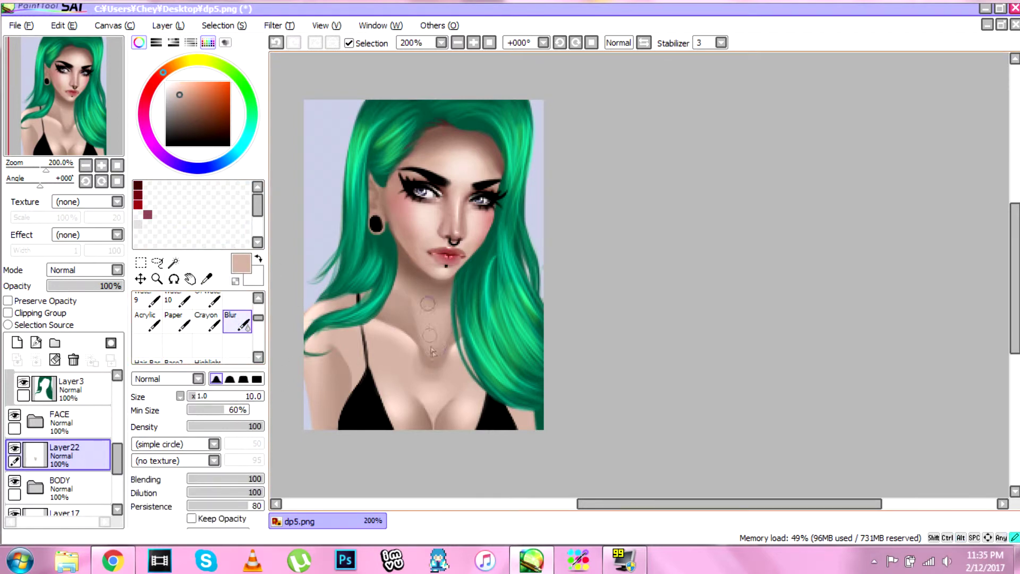
{"action": "scroll", "coordinate": [935, 291], "scroll_direction": "down", "scroll_amount": 1}
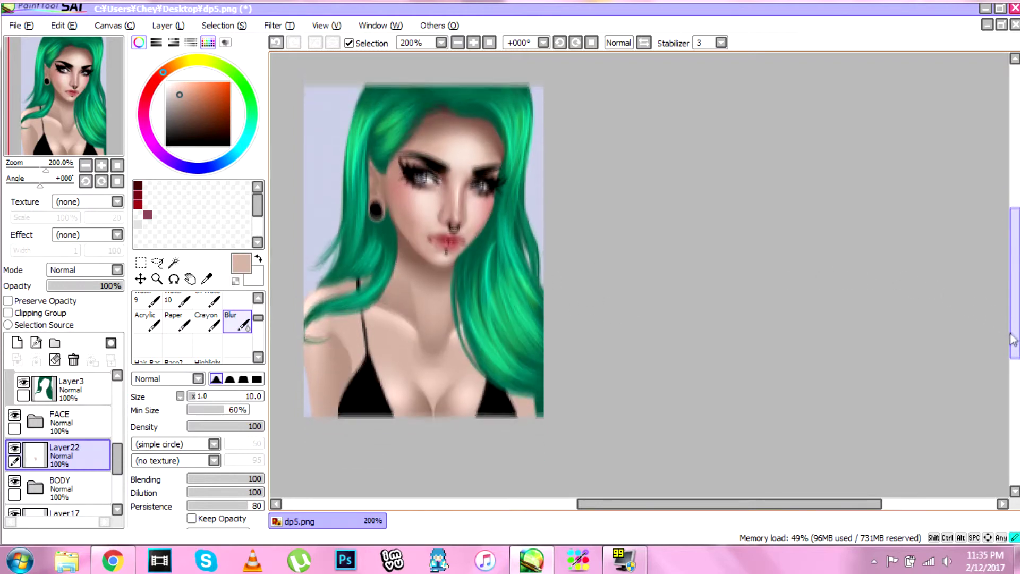
Fill the background layer beneath the portrait with dark grey using the Hair Base brush at size 70.
{"action": "left_click_drag", "start_coordinate": [117, 456], "coordinate": [118, 486]}
{"action": "left_click", "coordinate": [80, 498]}
{"action": "left_click", "coordinate": [157, 279]}
{"action": "right_click", "coordinate": [451, 324]}
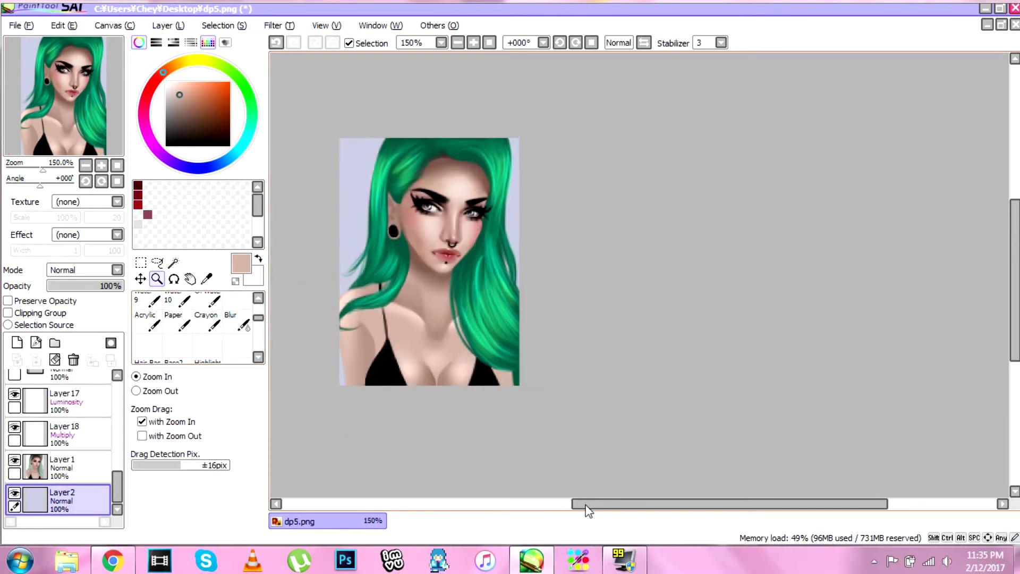
{"action": "left_click_drag", "start_coordinate": [588, 504], "coordinate": [567, 505]}
{"action": "left_click", "coordinate": [166, 127]}
{"action": "left_click", "coordinate": [150, 361]}
{"action": "left_click", "coordinate": [180, 395]}
{"action": "left_click", "coordinate": [199, 441]}
{"action": "mouse_move", "coordinate": [406, 170]}
{"action": "left_mouse_down"}
{"action": "mouse_move", "coordinate": [597, 194]}
{"action": "mouse_move", "coordinate": [584, 266]}
{"action": "left_mouse_up"}
Erase the stray light edge pixels beside the hair on the portrait layer above the background, using the Eraser at size 9.7.
{"action": "left_click", "coordinate": [64, 465]}
{"action": "scroll", "coordinate": [191, 329], "scroll_direction": "down", "scroll_amount": 1}
{"action": "left_click", "coordinate": [147, 345]}
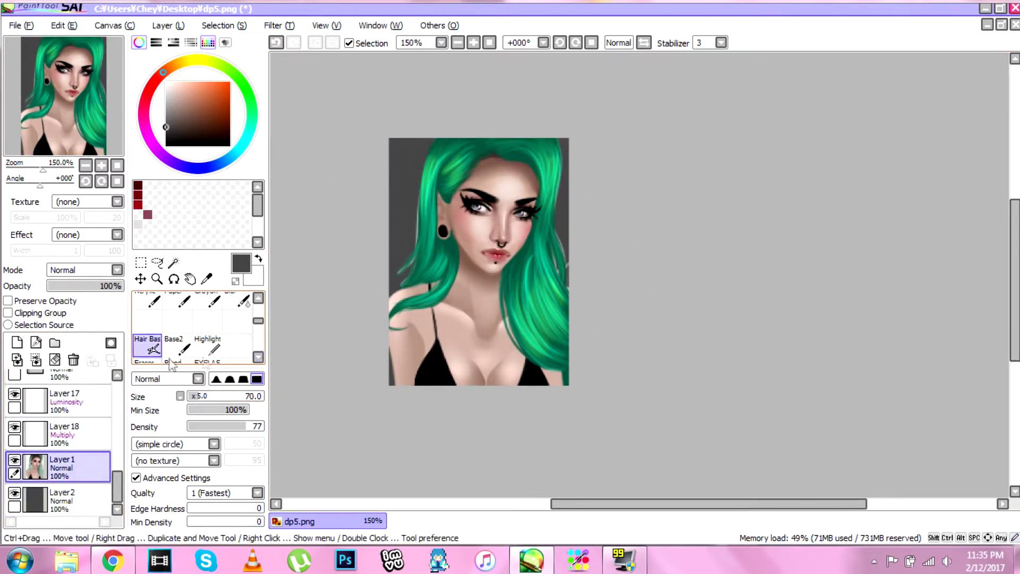
{"action": "left_click_drag", "start_coordinate": [564, 229], "coordinate": [573, 286]}
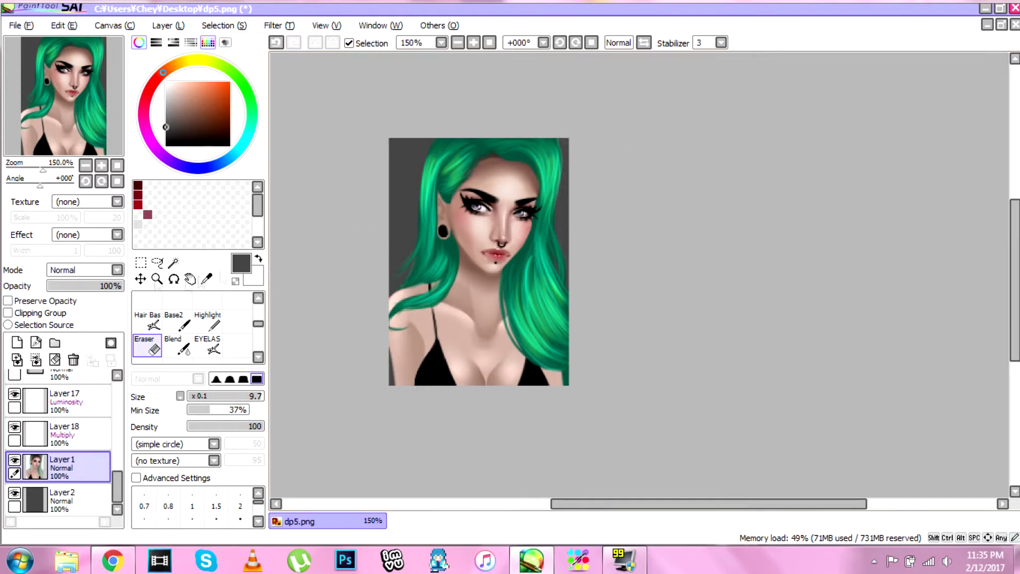
Pick a light grey and switch to the Hair Base brush.
{"action": "left_click", "coordinate": [166, 103]}
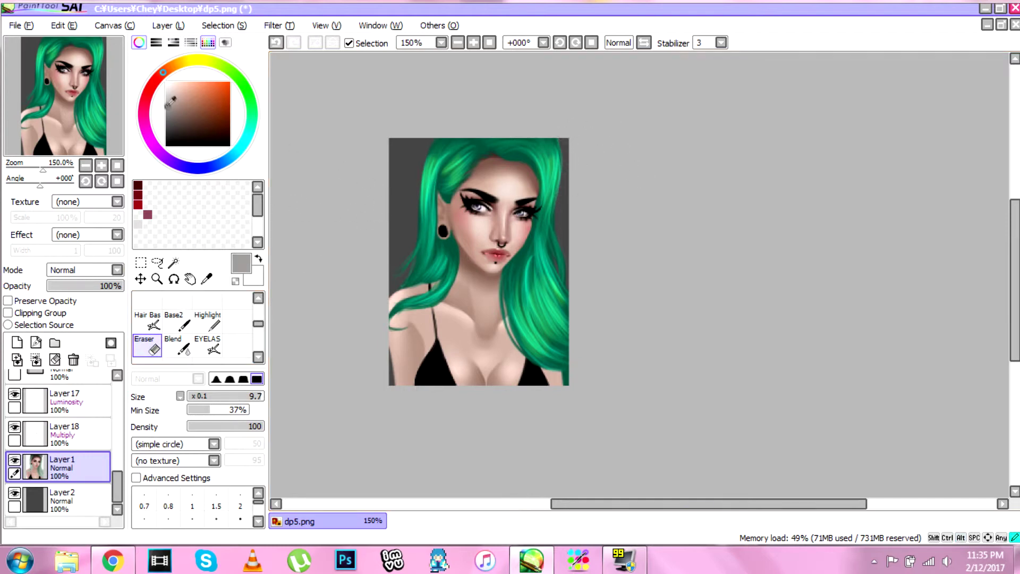
{"action": "left_click", "coordinate": [147, 322]}
{"action": "left_click_drag", "start_coordinate": [425, 143], "coordinate": [444, 234]}
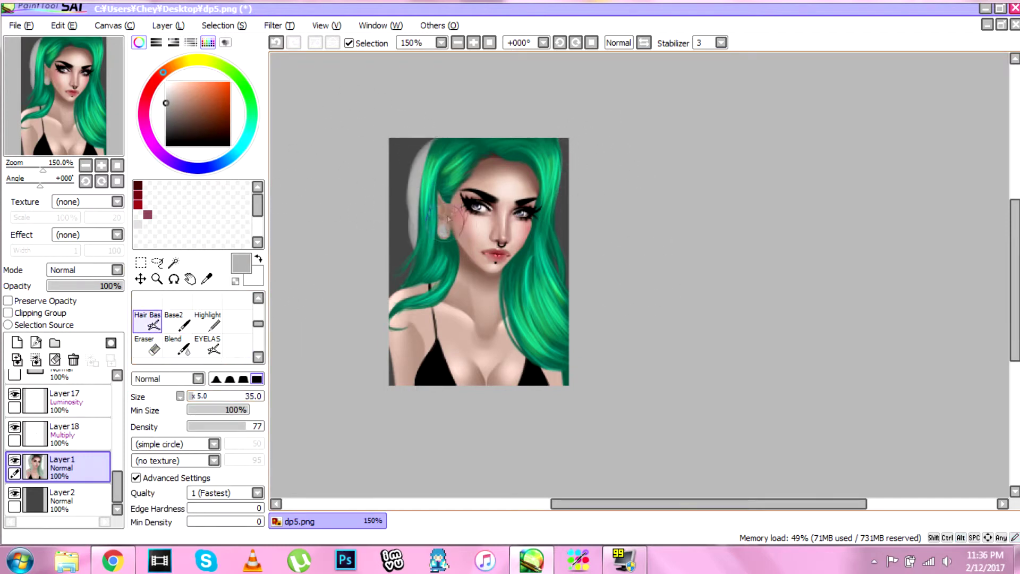
{"action": "key", "text": "ctrl+z"}
{"action": "key", "text": "ctrl+z"}
Paint a light grey glow around both sides of the hair on the background layer at size 35 and blur it.
{"action": "left_click", "coordinate": [69, 500]}
{"action": "left_click_drag", "start_coordinate": [435, 153], "coordinate": [405, 280]}
{"action": "left_click_drag", "start_coordinate": [555, 165], "coordinate": [564, 258]}
{"action": "left_click", "coordinate": [257, 298]}
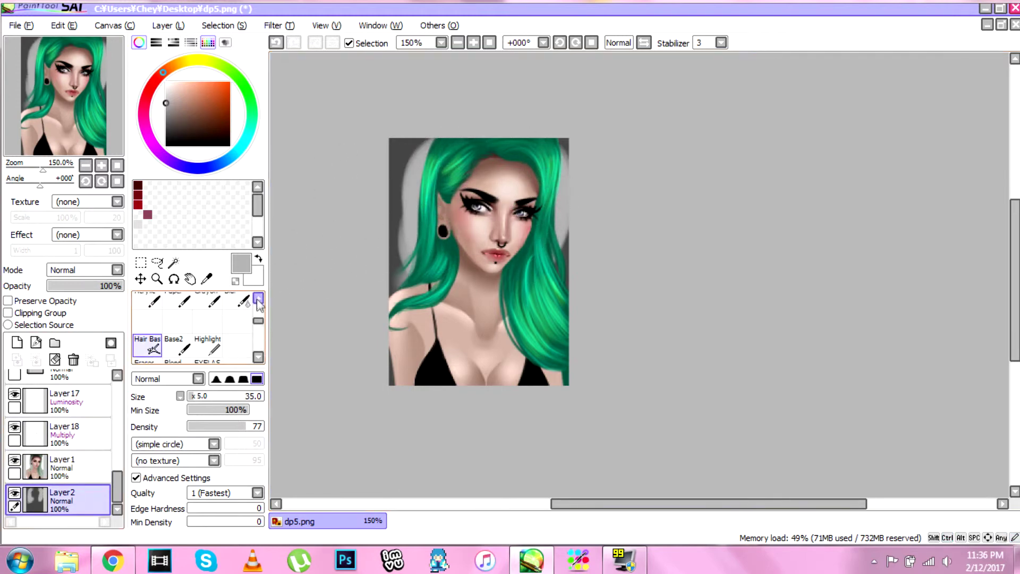
{"action": "left_click", "coordinate": [257, 298]}
{"action": "left_click", "coordinate": [237, 322]}
{"action": "left_click", "coordinate": [208, 396]}
{"action": "mouse_move", "coordinate": [425, 141]}
{"action": "left_mouse_down"}
{"action": "mouse_move", "coordinate": [403, 260]}
{"action": "mouse_move", "coordinate": [404, 152]}
{"action": "left_mouse_up"}
{"action": "mouse_move", "coordinate": [563, 146]}
{"action": "left_mouse_down"}
{"action": "mouse_move", "coordinate": [559, 228]}
{"action": "mouse_move", "coordinate": [560, 207]}
{"action": "left_mouse_up"}
Paint a white glow along both sides of the hair on the background layer and blur it at size 28.
{"action": "left_click", "coordinate": [166, 82]}
{"action": "left_click", "coordinate": [147, 362]}
{"action": "left_click_drag", "start_coordinate": [210, 396], "coordinate": [201, 396]}
{"action": "left_click_drag", "start_coordinate": [420, 141], "coordinate": [393, 292]}
{"action": "left_click_drag", "start_coordinate": [557, 139], "coordinate": [566, 284]}
{"action": "left_click", "coordinate": [238, 324]}
{"action": "left_click_drag", "start_coordinate": [420, 144], "coordinate": [393, 285]}
{"action": "left_click_drag", "start_coordinate": [562, 146], "coordinate": [570, 268]}
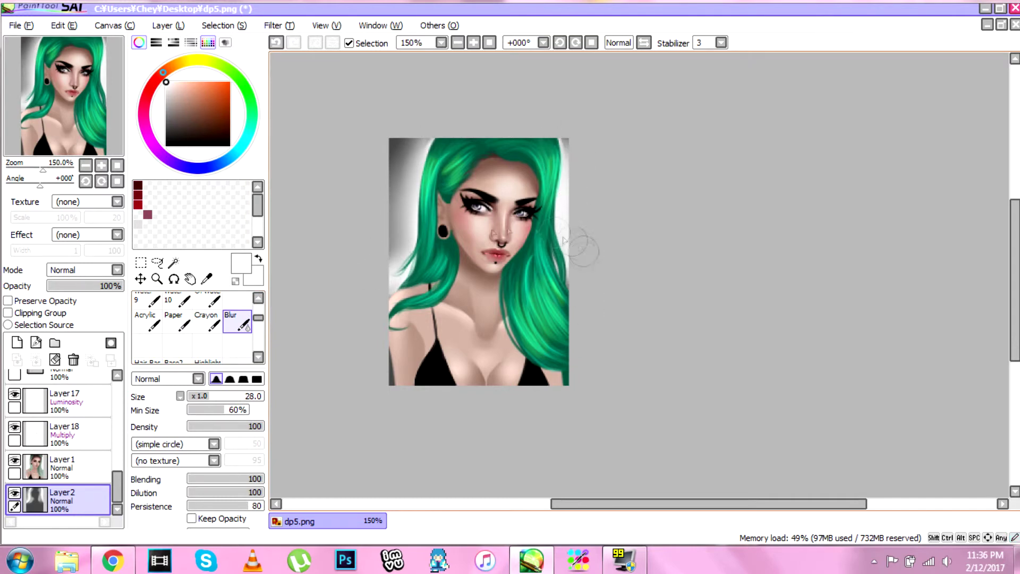
{"action": "left_click_drag", "start_coordinate": [400, 244], "coordinate": [396, 290]}
Add a layer above all others and paint saturated purple bands across the portrait's top and bottom with the Hair Base brush at size 49.
{"action": "left_click_drag", "start_coordinate": [120, 474], "coordinate": [118, 378]}
{"action": "left_click", "coordinate": [77, 390]}
{"action": "left_click", "coordinate": [17, 343]}
{"action": "left_click", "coordinate": [168, 159]}
{"action": "left_click", "coordinate": [229, 85]}
{"action": "left_click", "coordinate": [148, 362]}
{"action": "left_click_drag", "start_coordinate": [216, 396], "coordinate": [225, 396]}
{"action": "mouse_move", "coordinate": [361, 110]}
{"action": "left_mouse_down"}
{"action": "mouse_move", "coordinate": [340, 212]}
{"action": "mouse_move", "coordinate": [590, 160]}
{"action": "left_mouse_up"}
{"action": "left_click_drag", "start_coordinate": [590, 335], "coordinate": [317, 363]}
Try the Multiply blending mode on the purple layer and return it to Normal.
{"action": "left_click", "coordinate": [85, 270]}
{"action": "left_click", "coordinate": [83, 287]}
{"action": "left_click", "coordinate": [85, 270]}
{"action": "left_click", "coordinate": [84, 295]}
{"action": "left_click", "coordinate": [85, 270]}
{"action": "left_click", "coordinate": [83, 279]}
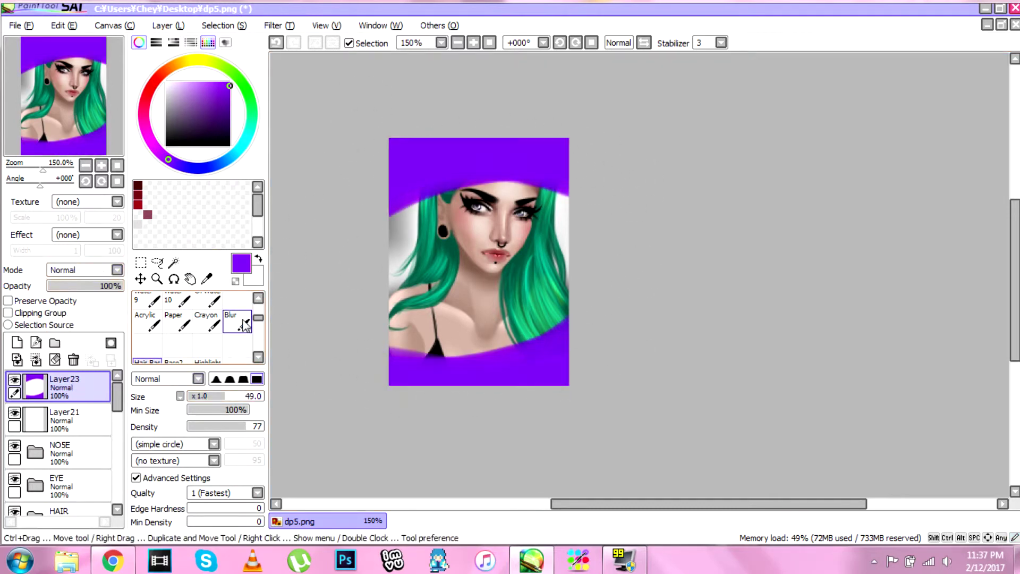
Blur the purple bands into the portrait at size 38 and set their layer to Luminosity mode.
{"action": "left_click", "coordinate": [237, 321]}
{"action": "mouse_move", "coordinate": [637, 273]}
{"action": "left_mouse_down"}
{"action": "mouse_move", "coordinate": [318, 220]}
{"action": "mouse_move", "coordinate": [611, 195]}
{"action": "mouse_move", "coordinate": [546, 149]}
{"action": "mouse_move", "coordinate": [592, 301]}
{"action": "mouse_move", "coordinate": [391, 359]}
{"action": "mouse_move", "coordinate": [631, 257]}
{"action": "left_mouse_up"}
{"action": "left_click", "coordinate": [101, 270]}
{"action": "left_click", "coordinate": [95, 287]}
{"action": "left_click", "coordinate": [98, 270]}
{"action": "left_click", "coordinate": [104, 296]}
{"action": "left_click", "coordinate": [104, 270]}
{"action": "left_click", "coordinate": [98, 312]}
Try Multiply and Screen modes with reduced opacity on the purple layer and return it to Luminosity.
{"action": "left_click", "coordinate": [85, 270]}
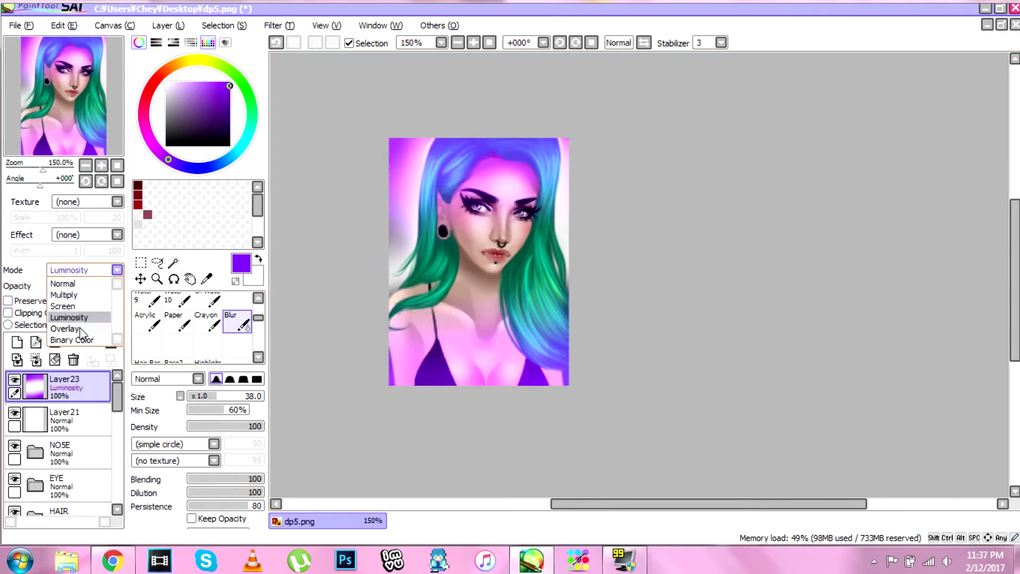
{"action": "left_click", "coordinate": [83, 295]}
{"action": "left_click_drag", "start_coordinate": [114, 287], "coordinate": [80, 284]}
{"action": "left_click", "coordinate": [91, 270]}
{"action": "left_click", "coordinate": [96, 305]}
{"action": "left_click", "coordinate": [106, 270]}
{"action": "left_click", "coordinate": [106, 313]}
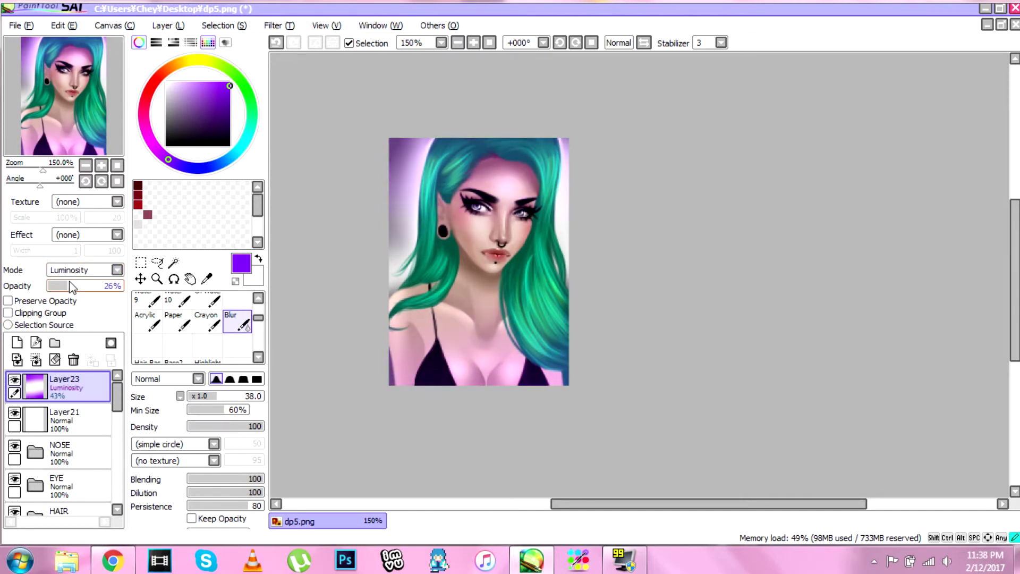
{"action": "left_click_drag", "start_coordinate": [73, 287], "coordinate": [87, 285]}
Shift the hue of the purple layer slightly toward magenta with the Hue and Saturation filter.
{"action": "left_click", "coordinate": [279, 26]}
{"action": "left_click", "coordinate": [308, 41]}
{"action": "left_click_drag", "start_coordinate": [184, 246], "coordinate": [192, 248]}
{"action": "left_click", "coordinate": [217, 319]}
Compare Screen and Overlay modes on the purple layer, return it to Luminosity and set its opacity to 41%.
{"action": "left_click", "coordinate": [85, 271]}
{"action": "left_click", "coordinate": [82, 306]}
{"action": "left_click", "coordinate": [80, 272]}
{"action": "left_click", "coordinate": [73, 328]}
{"action": "left_click", "coordinate": [79, 271]}
{"action": "left_click", "coordinate": [79, 317]}
{"action": "mouse_move", "coordinate": [85, 285]}
{"action": "left_mouse_down"}
{"action": "mouse_move", "coordinate": [123, 284]}
{"action": "mouse_move", "coordinate": [76, 282]}
{"action": "left_mouse_up"}
Add a top layer and handwrite a white signature across the bottom of the portrait with the Highlight brush at size 1.5.
{"action": "left_click", "coordinate": [17, 342]}
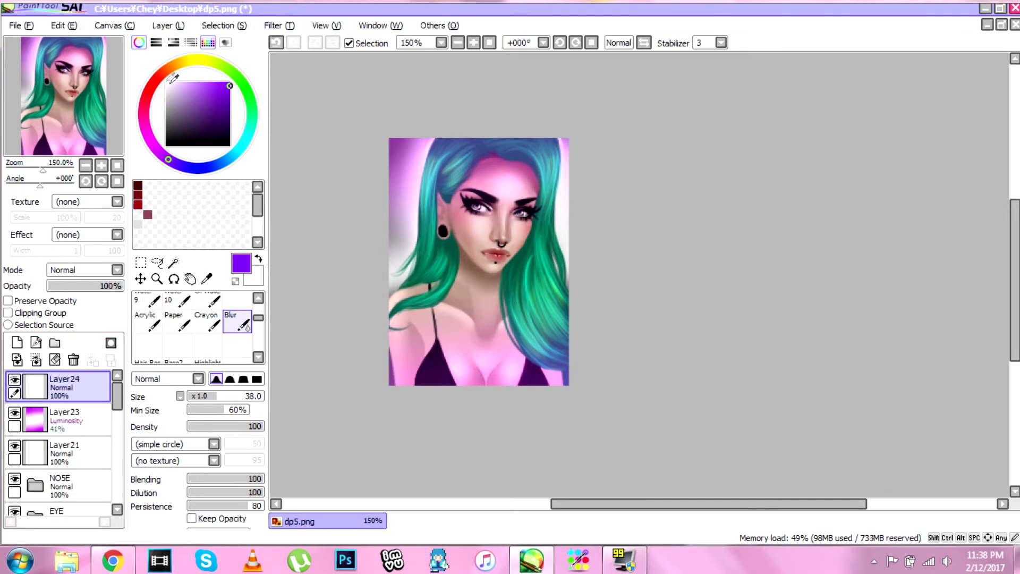
{"action": "left_click", "coordinate": [166, 81]}
{"action": "left_click", "coordinate": [207, 361]}
{"action": "left_click_drag", "start_coordinate": [431, 373], "coordinate": [489, 381]}
{"action": "key", "text": "ctrl+z"}
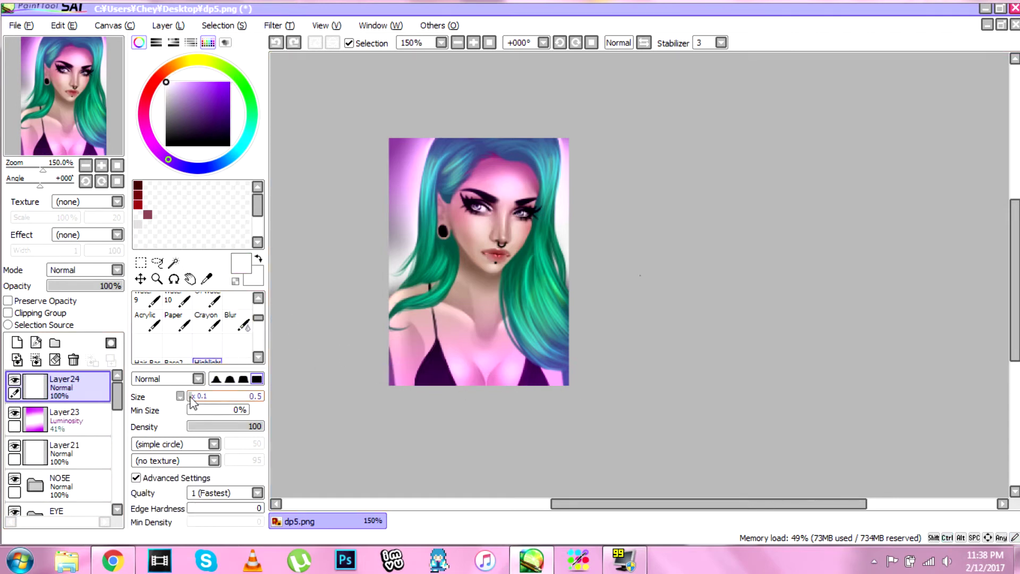
{"action": "key", "text": "ctrl+z"}
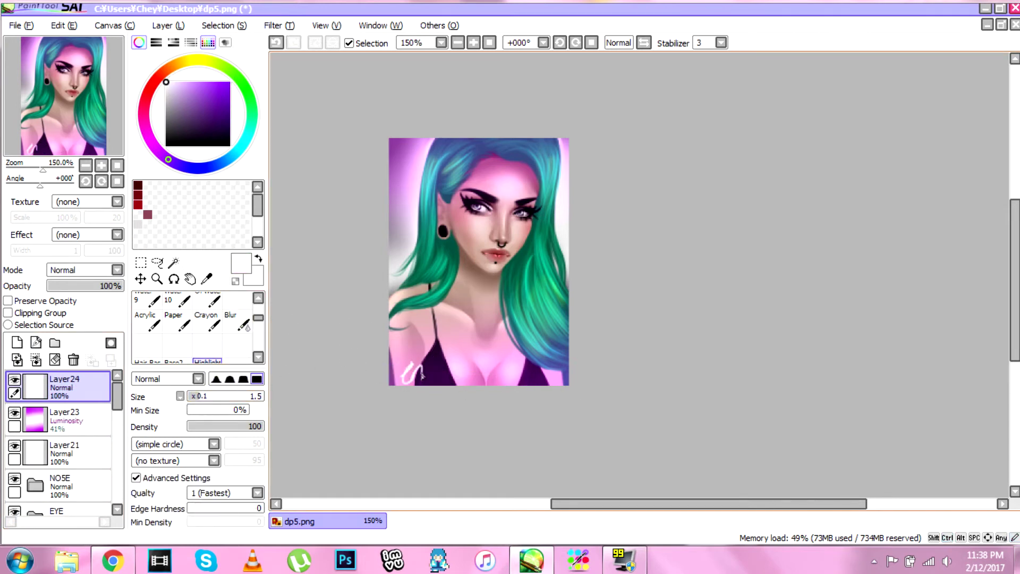
{"action": "left_click_drag", "start_coordinate": [481, 376], "coordinate": [514, 371]}
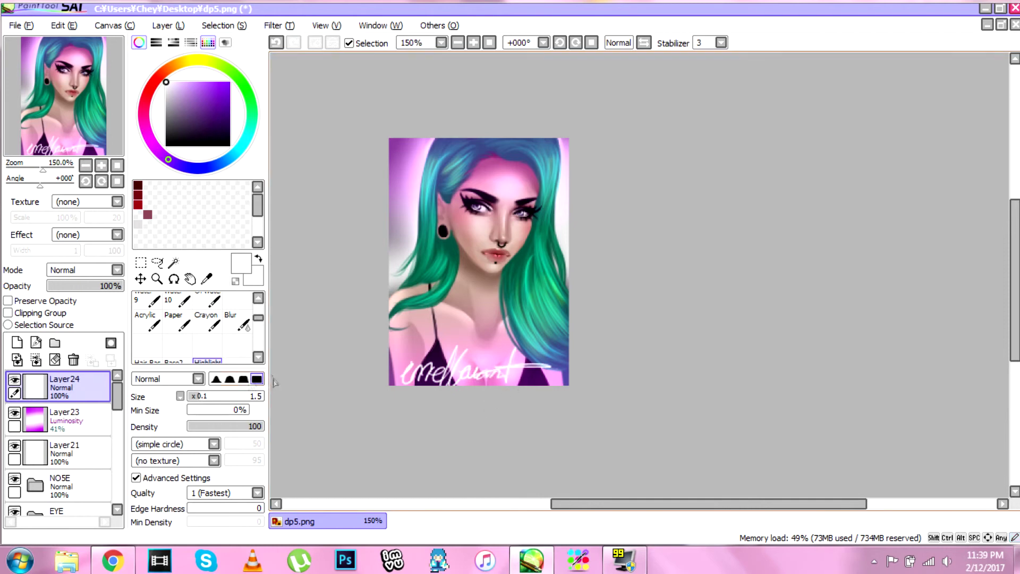
Erase the miswritten part of the signature and rewrite it in white with the Highlight brush.
{"action": "scroll", "coordinate": [212, 335], "scroll_direction": "down", "scroll_amount": 3}
{"action": "left_click", "coordinate": [148, 322]}
{"action": "mouse_move", "coordinate": [372, 376]}
{"action": "left_mouse_down"}
{"action": "mouse_move", "coordinate": [458, 381]}
{"action": "mouse_move", "coordinate": [417, 368]}
{"action": "left_mouse_up"}
{"action": "left_click", "coordinate": [211, 300]}
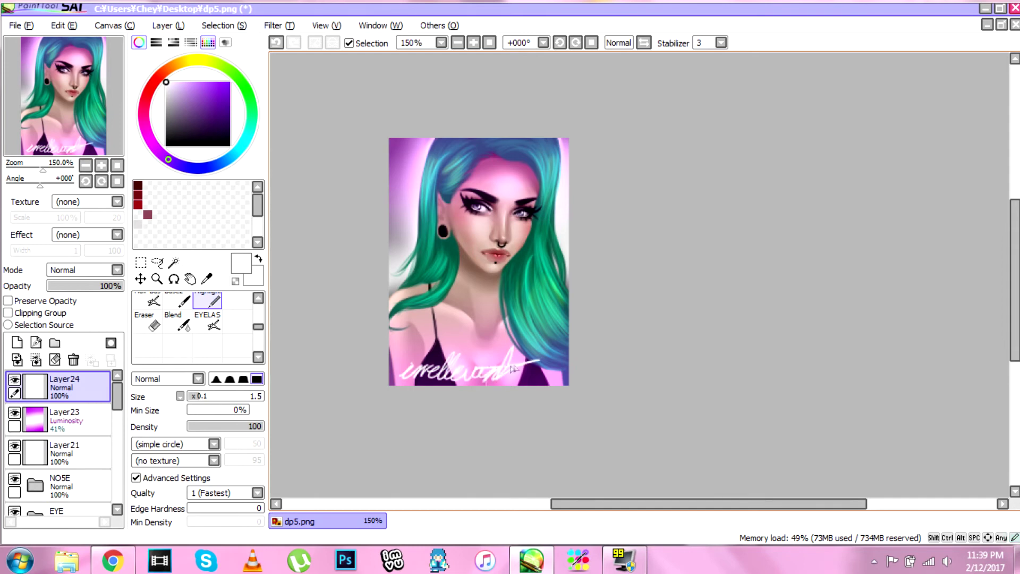
Transform the signature, rotating it to run vertically and placing it along the portrait's upper left edge beside the hair.
{"action": "key", "text": "ctrl+t"}
{"action": "left_click_drag", "start_coordinate": [342, 327], "coordinate": [468, 361]}
{"action": "left_click_drag", "start_coordinate": [520, 407], "coordinate": [483, 429]}
{"action": "mouse_move", "coordinate": [495, 293]}
{"action": "left_mouse_down"}
{"action": "mouse_move", "coordinate": [470, 312]}
{"action": "mouse_move", "coordinate": [481, 332]}
{"action": "left_mouse_up"}
{"action": "left_click_drag", "start_coordinate": [470, 374], "coordinate": [413, 187]}
{"action": "key", "text": "Return"}
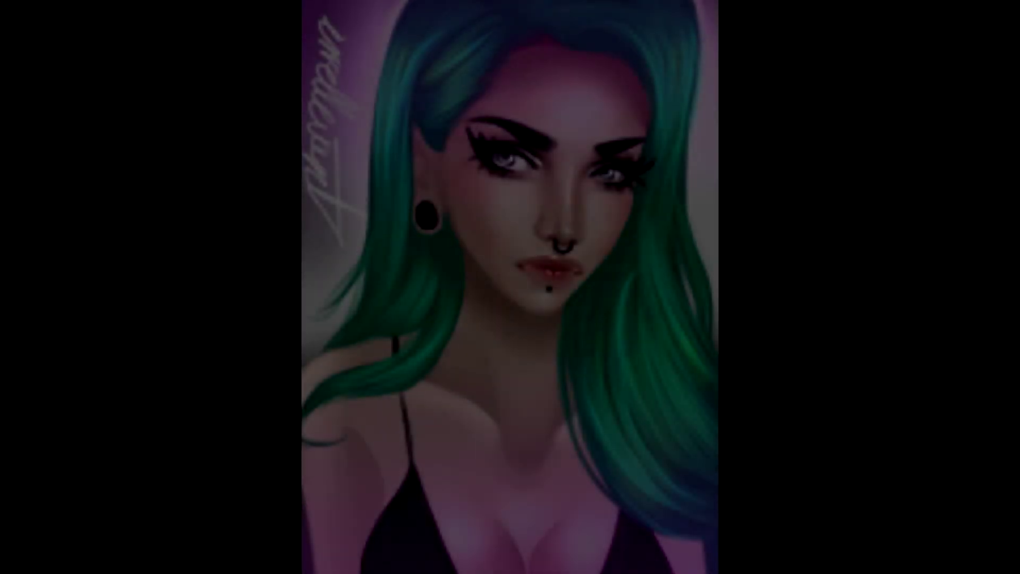